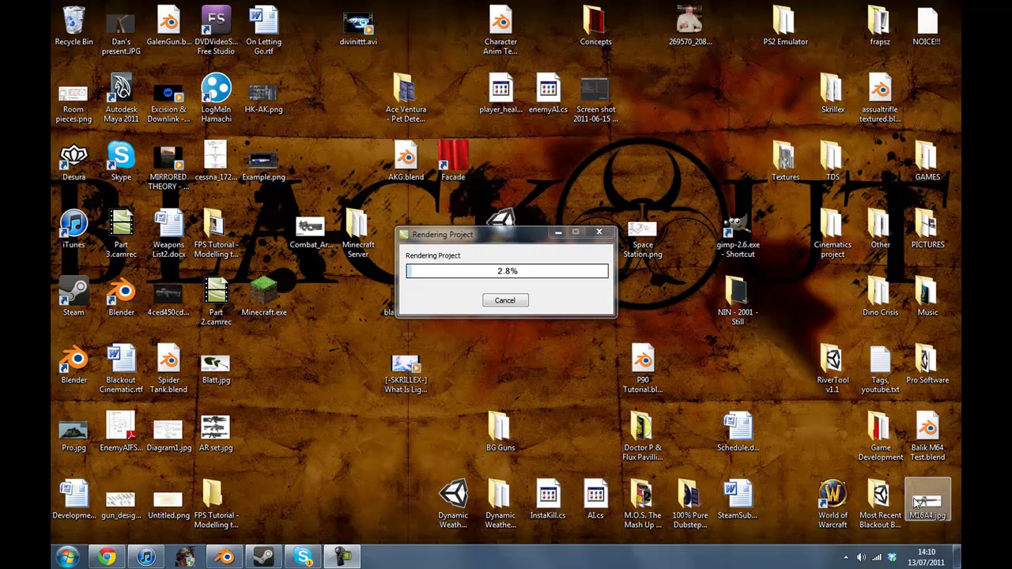
# Step: Switch to Blender and, in right-side wireframe view, duplicate the cylinder above the gun onto the rear end of the magazine
pyautogui.click(225, 557)
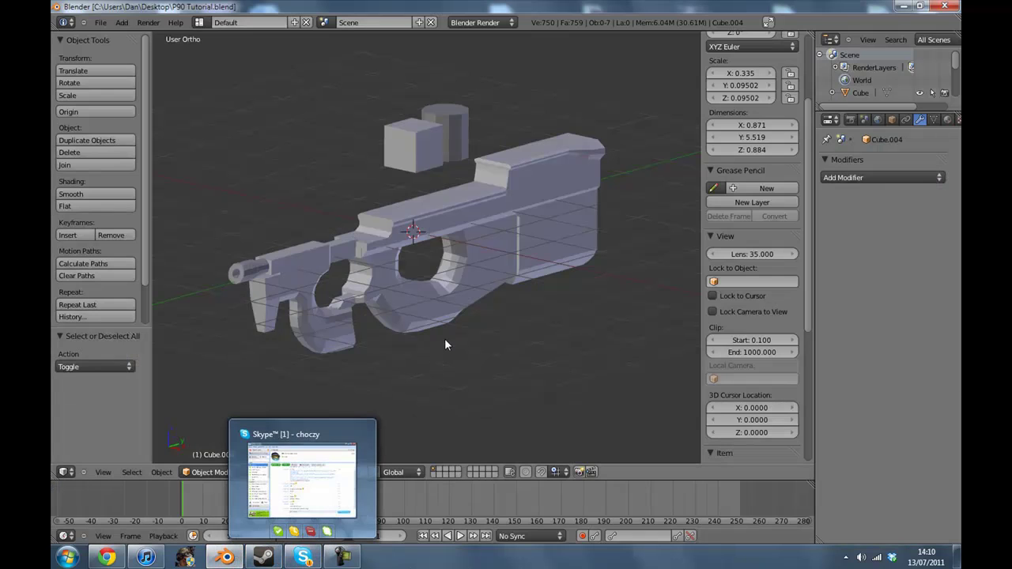
pyautogui.moveTo(511, 301); pyautogui.dragTo(488, 289, button='middle')
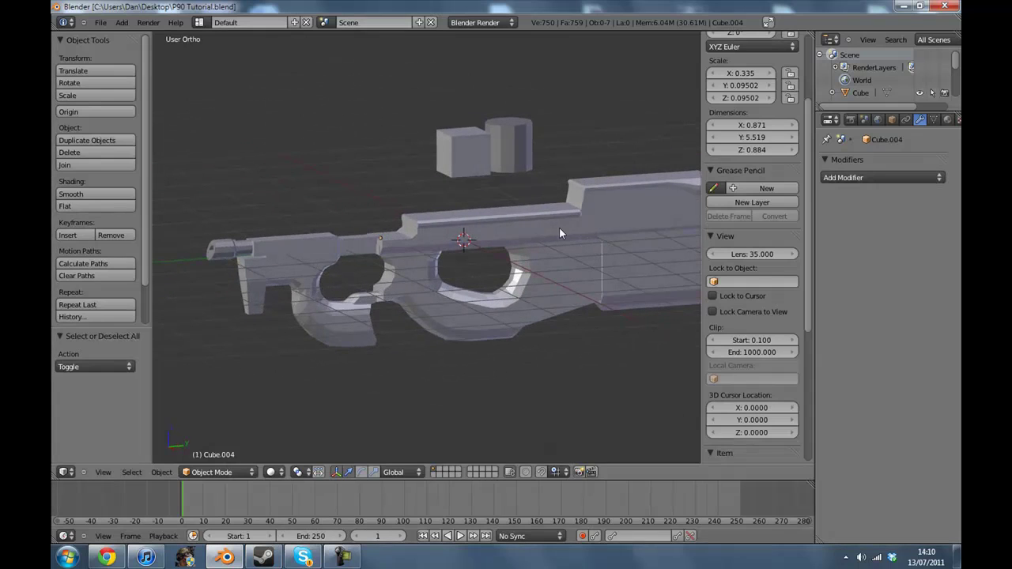
pyautogui.click(103, 472)
pyautogui.click(126, 368)
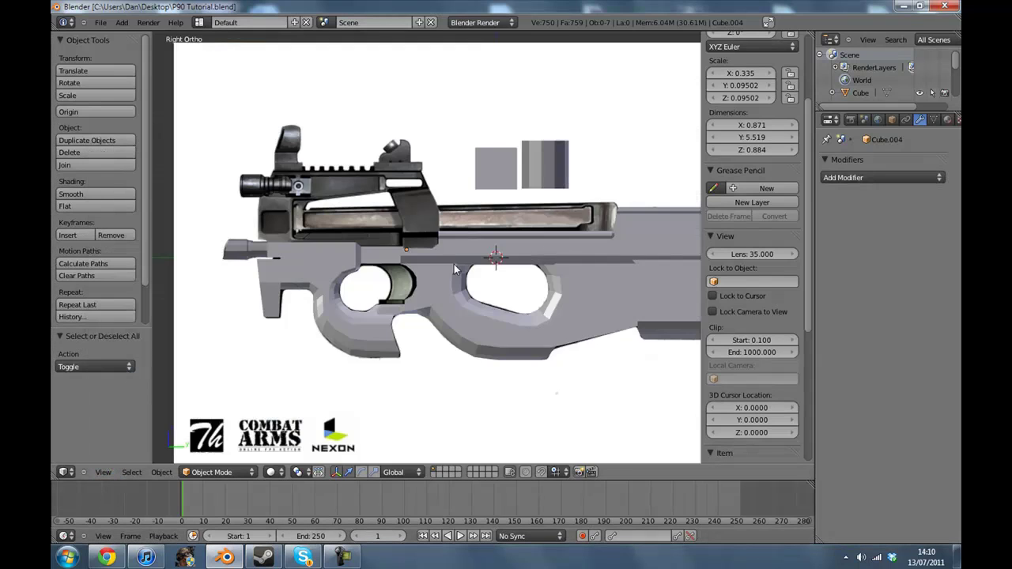
pyautogui.scroll(2, 505, 233)
pyautogui.press('z')
pyautogui.scroll(2, 490, 245)
pyautogui.scroll(3, 466, 272)
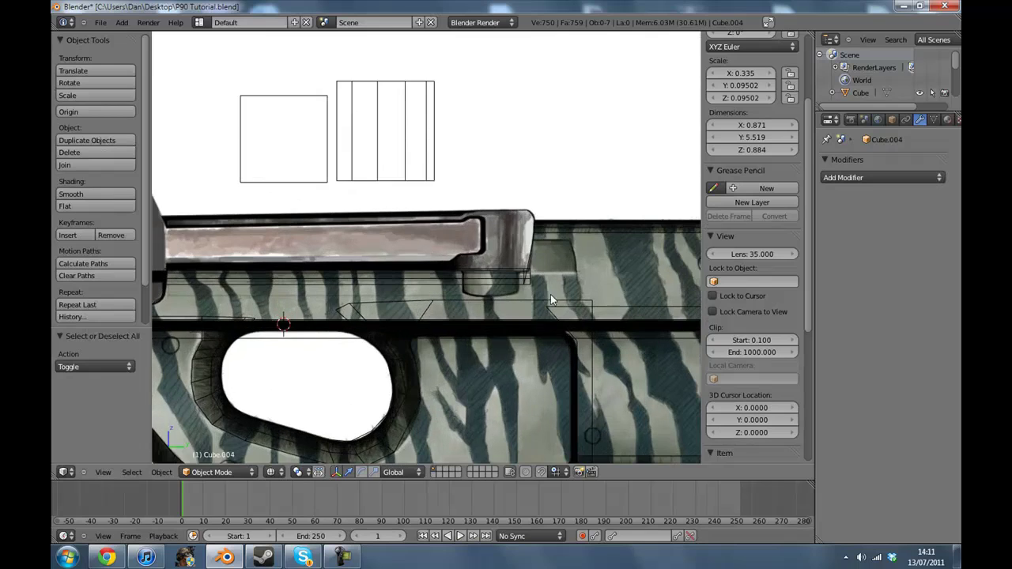
pyautogui.rightClick(426, 170)
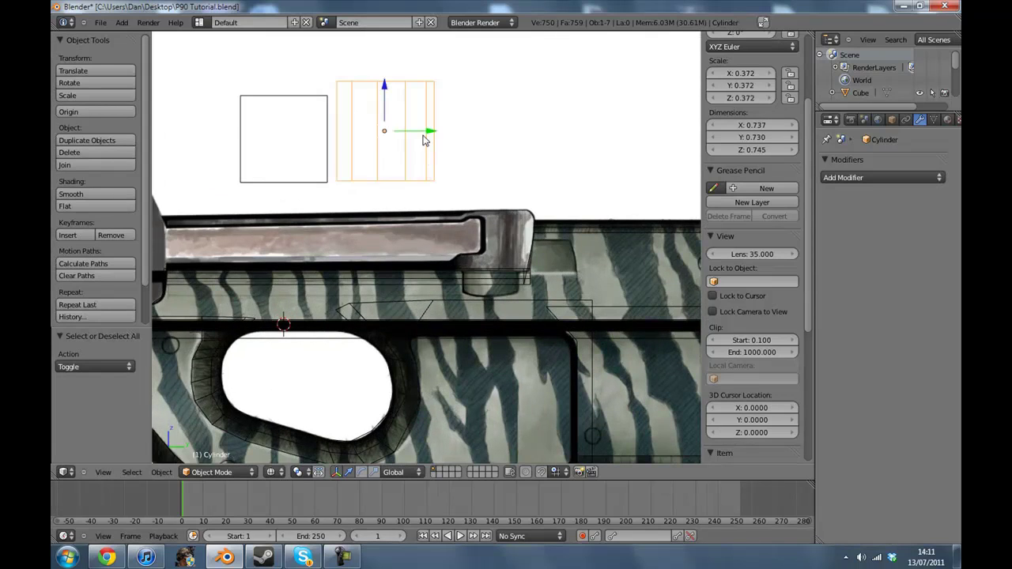
pyautogui.hotkey('shift', 'd')
pyautogui.click(532, 290)
# Step: Scale the duplicated cylinder by about 0.76, flatten it along Z by about 0.371, and align it with the rounded part under the magazine's rear
pyautogui.press('s')
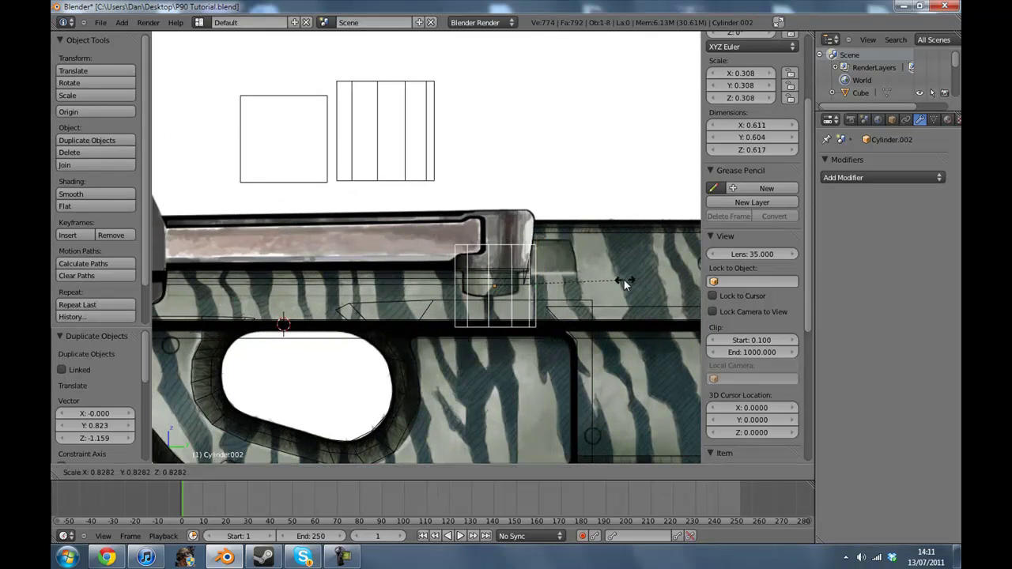
pyautogui.click(614, 280)
pyautogui.press('s')
pyautogui.press('z')
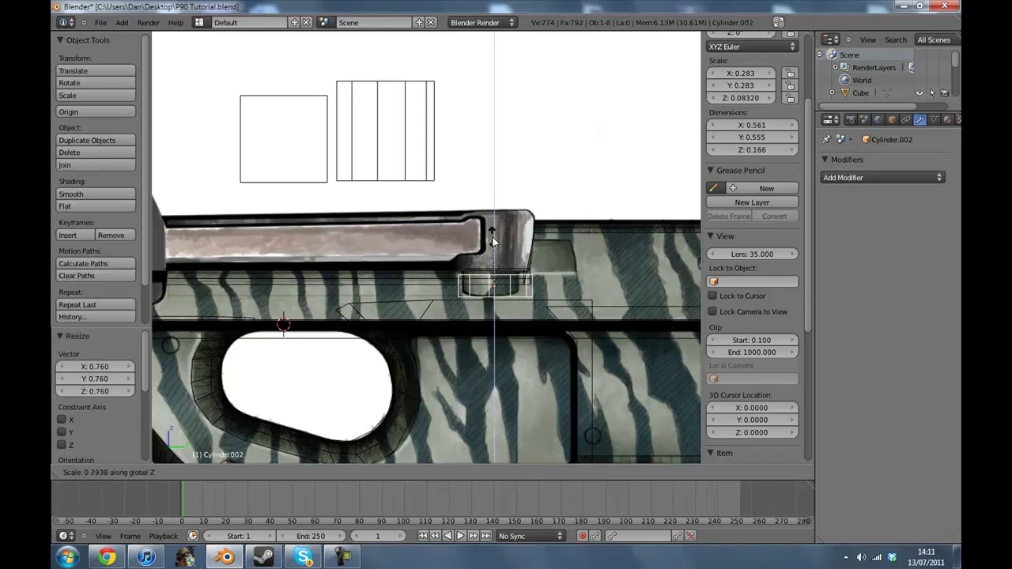
pyautogui.click(539, 294)
pyautogui.press('g')
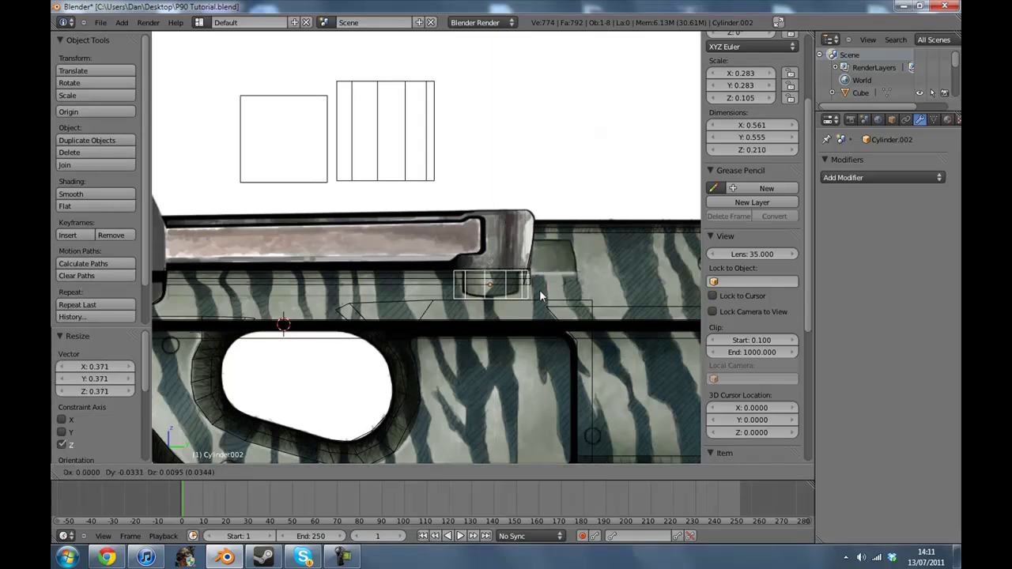
pyautogui.click(537, 294)
# Step: Enlarge the flattened cylinder uniformly by about 1.41 so it sticks out of the gun body's side
pyautogui.press('z')
pyautogui.hotkey('alt', 'z')
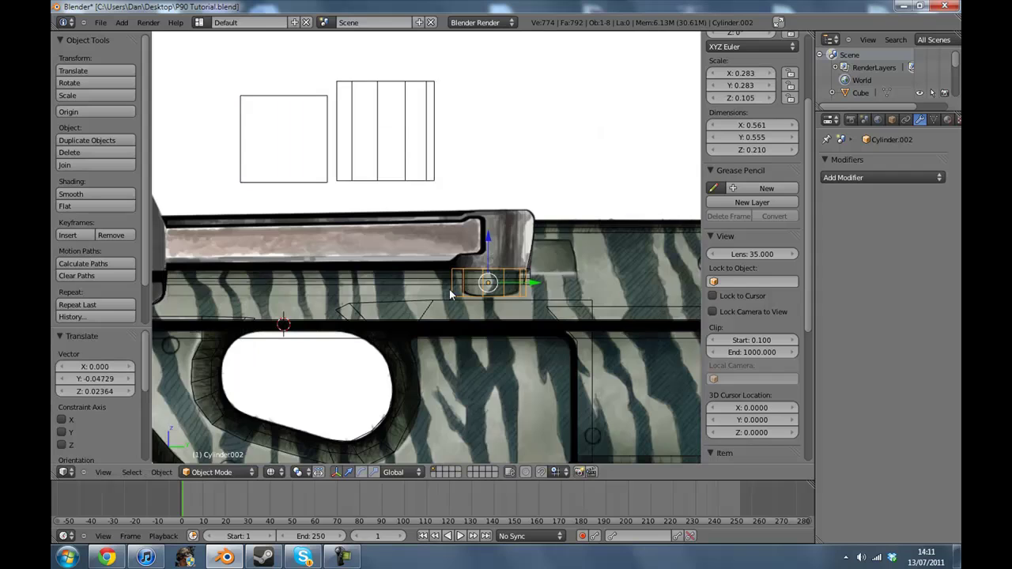
pyautogui.hotkey('alt', 'z')
pyautogui.moveTo(441, 299); pyautogui.dragTo(501, 376, button='middle')
pyautogui.press('s')
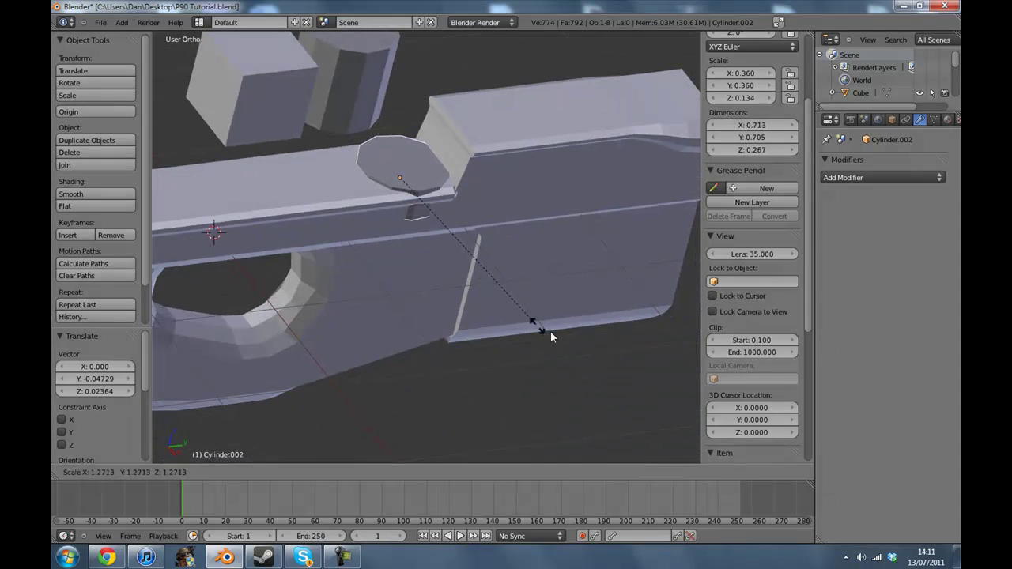
pyautogui.click(560, 333)
# Step: From the right-side view, reduce the cylinder's height along Z by a factor of about 0.767
pyautogui.click(103, 472)
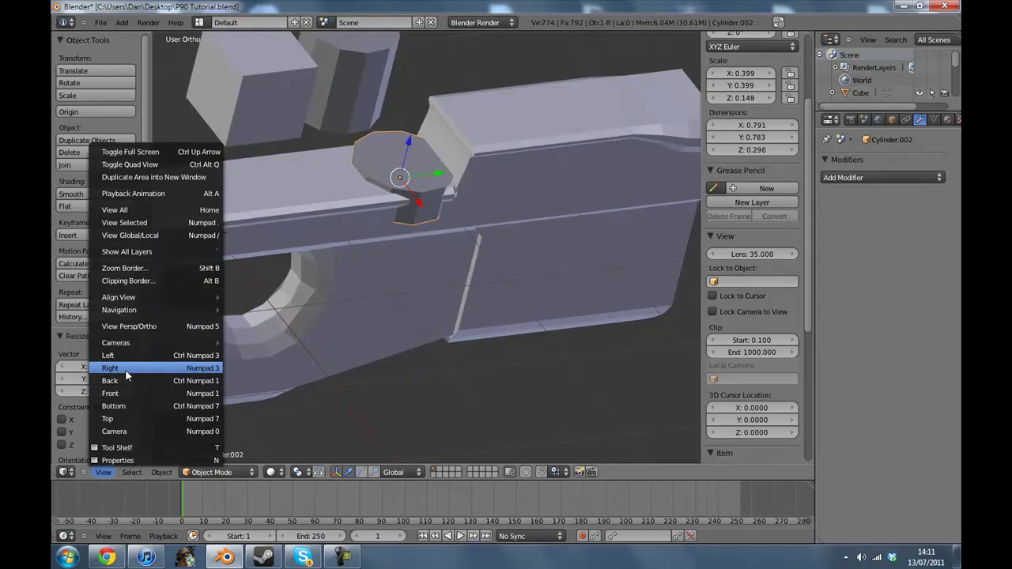
pyautogui.click(151, 379)
pyautogui.press('z')
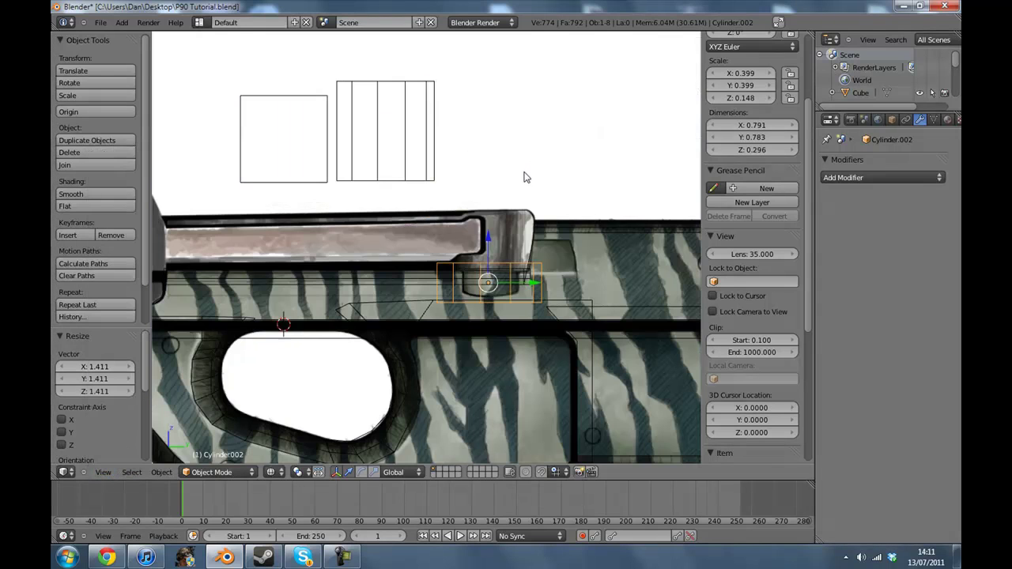
pyautogui.press('s')
pyautogui.press('z')
pyautogui.click(508, 198)
# Step: Lower the flattened cylinder along Z by about 0.019, checking its fit in shaded and wireframe display
pyautogui.press('z')
pyautogui.press('z')
pyautogui.press('z')
pyautogui.press('z')
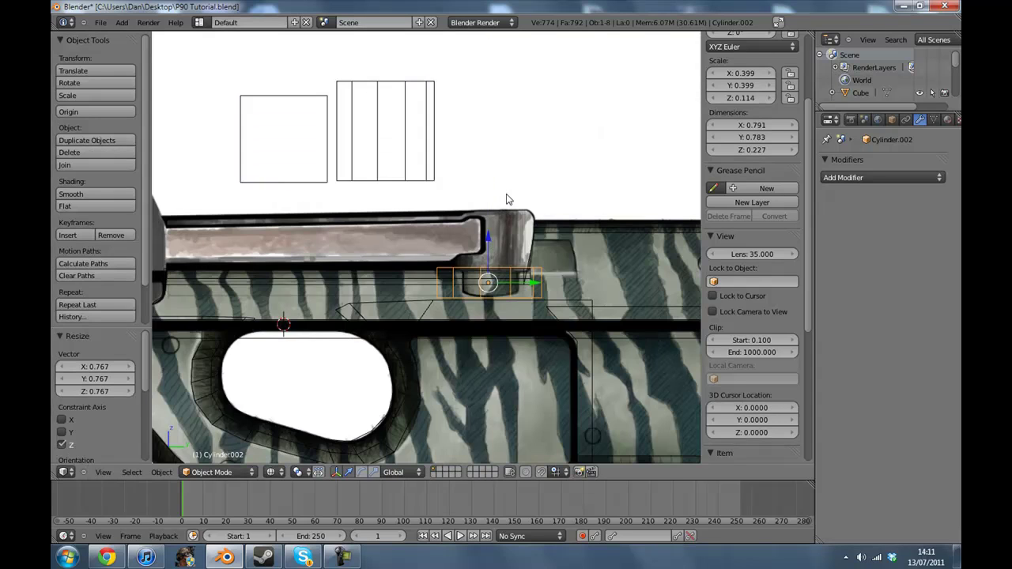
pyautogui.press('z')
pyautogui.press('g')
pyautogui.press('z')
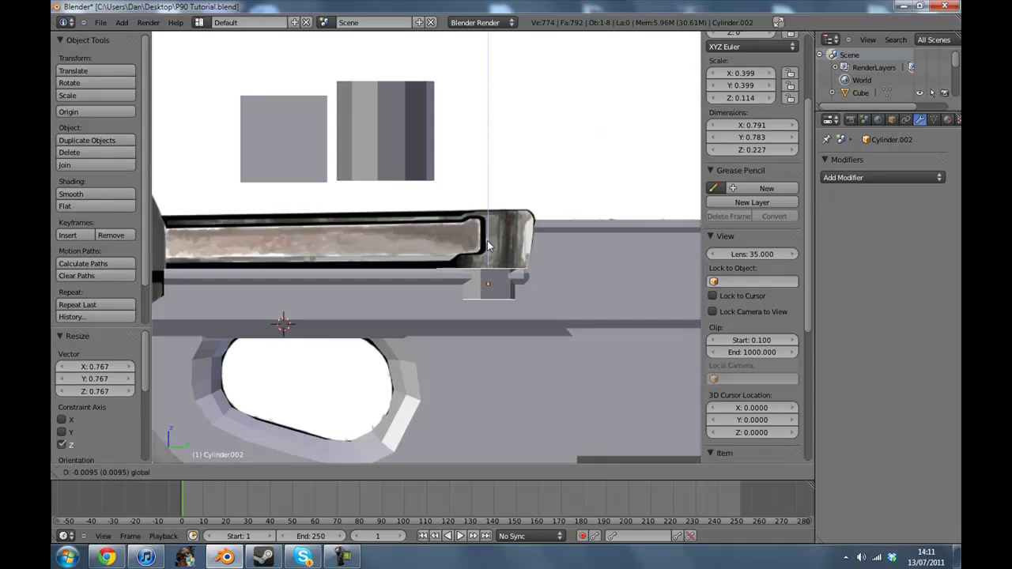
pyautogui.click(487, 245)
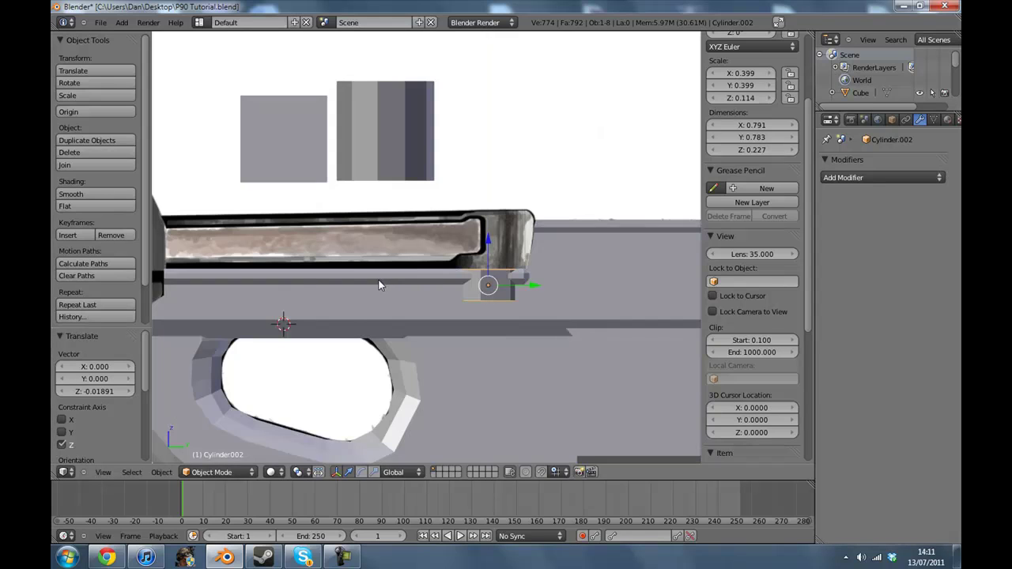
# Step: Raise the cylinder along Z by about 0.0095 and flatten it to a Z scale of about 0.102
pyautogui.press('z')
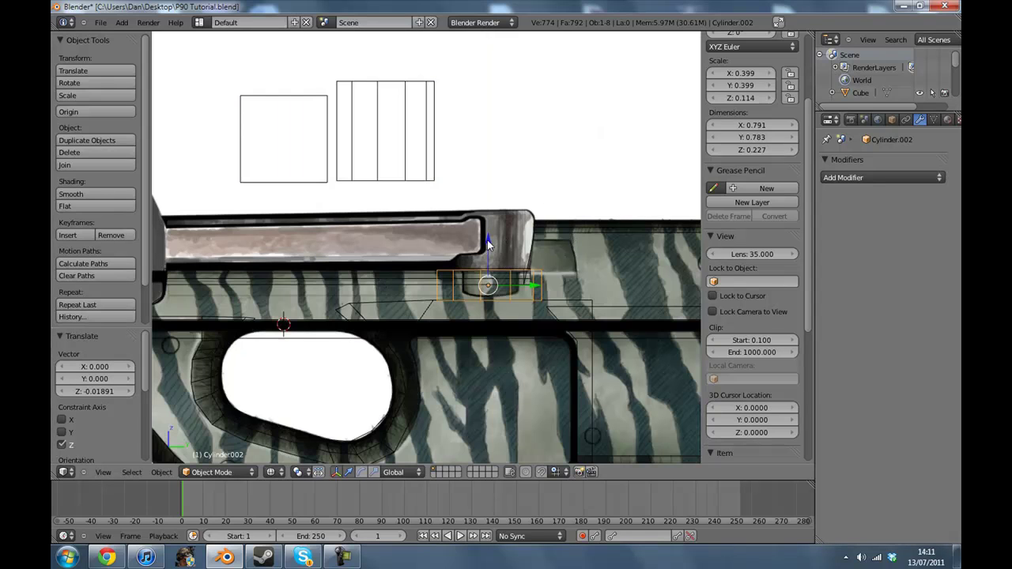
pyautogui.press('g')
pyautogui.press('z')
pyautogui.click(488, 245)
pyautogui.press('s')
pyautogui.press('z')
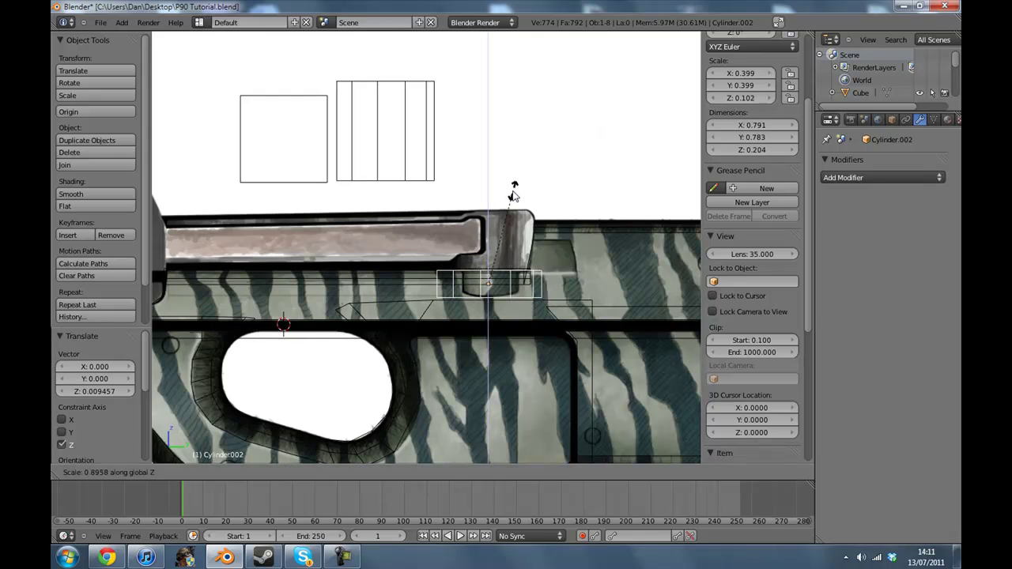
pyautogui.click(513, 195)
# Step: Deselect everything and inspect the gun from several angles, including the front upper section against the reference in right-side wireframe view
pyautogui.press('z')
pyautogui.moveTo(378, 251); pyautogui.dragTo(429, 227, button='middle')
pyautogui.scroll(-5, 483, 255)
pyautogui.press('a')
pyautogui.moveTo(293, 260); pyautogui.dragTo(158, 522, button='middle')
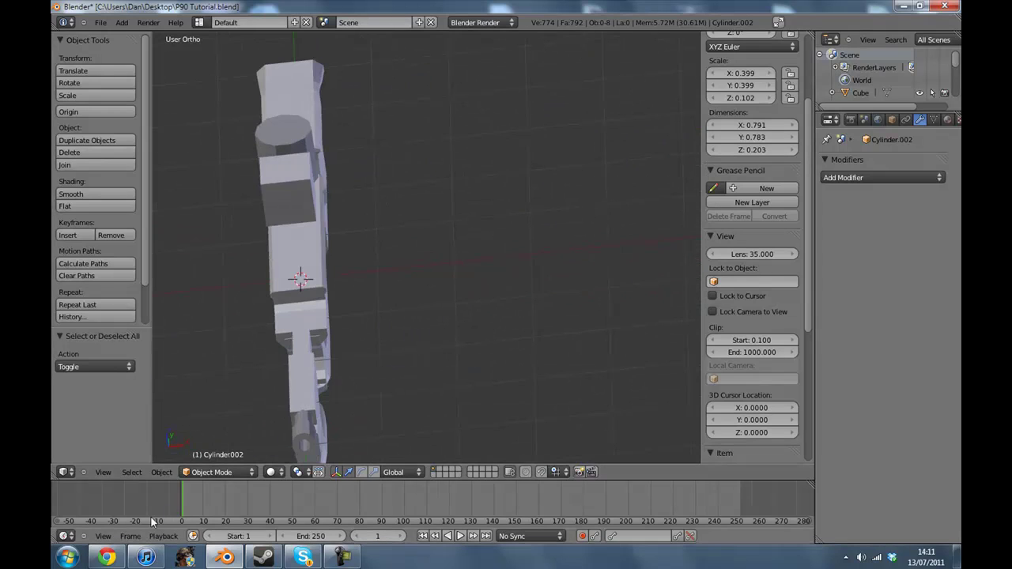
pyautogui.click(102, 472)
pyautogui.click(115, 368)
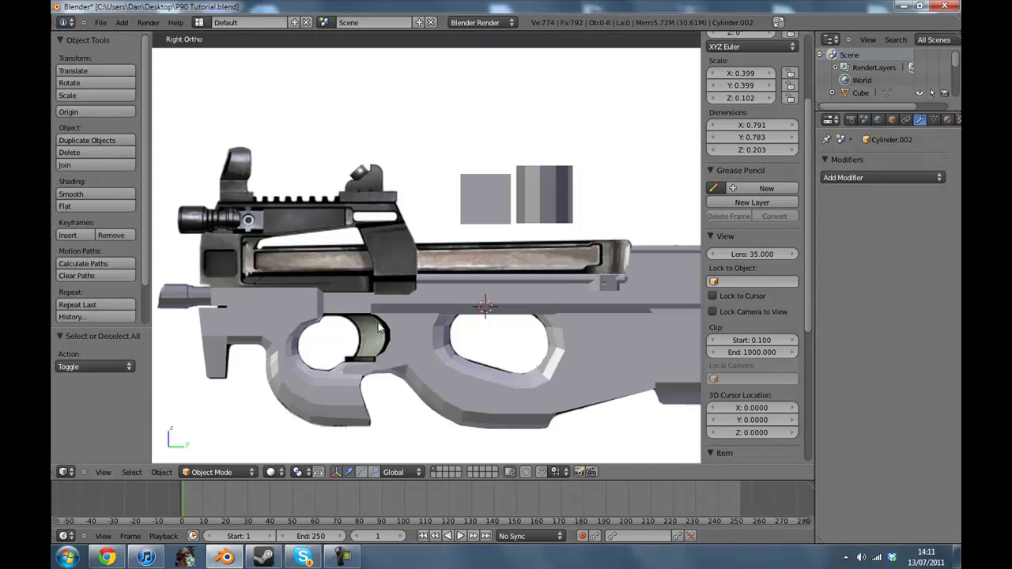
pyautogui.keyDown('shift'); pyautogui.moveTo(387, 310); pyautogui.dragTo(470, 309, button='middle'); pyautogui.keyUp('shift')
pyautogui.press('z')
pyautogui.press('a')
pyautogui.scroll(4, 537, 286)
pyautogui.press('a')
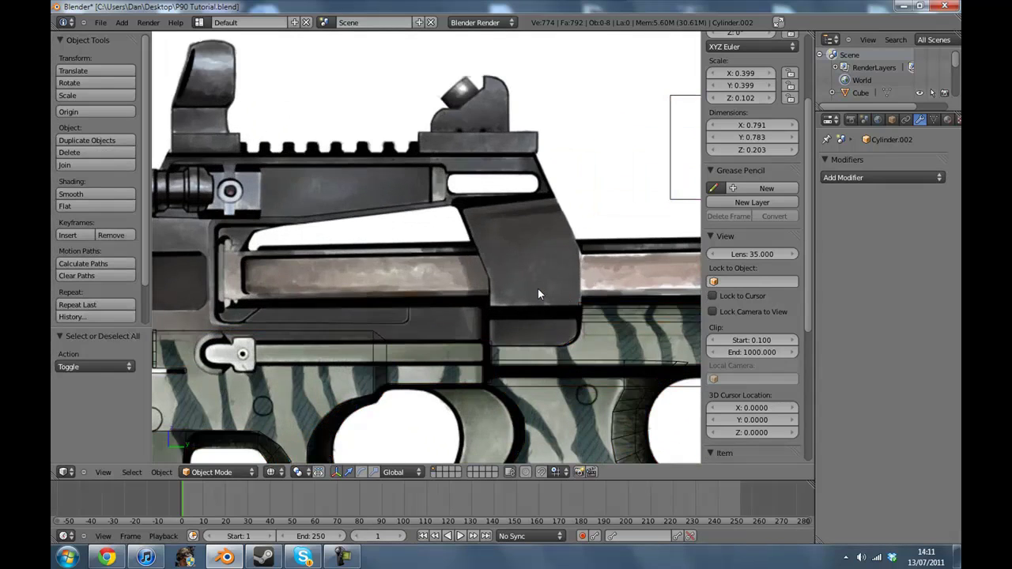
pyautogui.scroll(-5, 538, 287)
pyautogui.scroll(2, 531, 292)
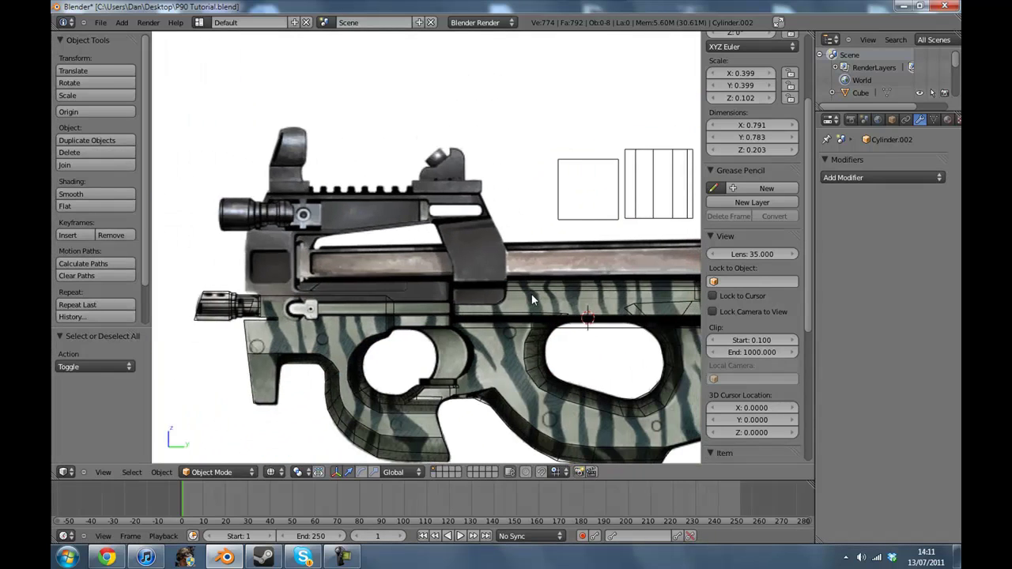
# Step: Switch to the Chrome browser and examine the P90 upper receiver in the fnp90.jpg reference image
pyautogui.click(107, 558)
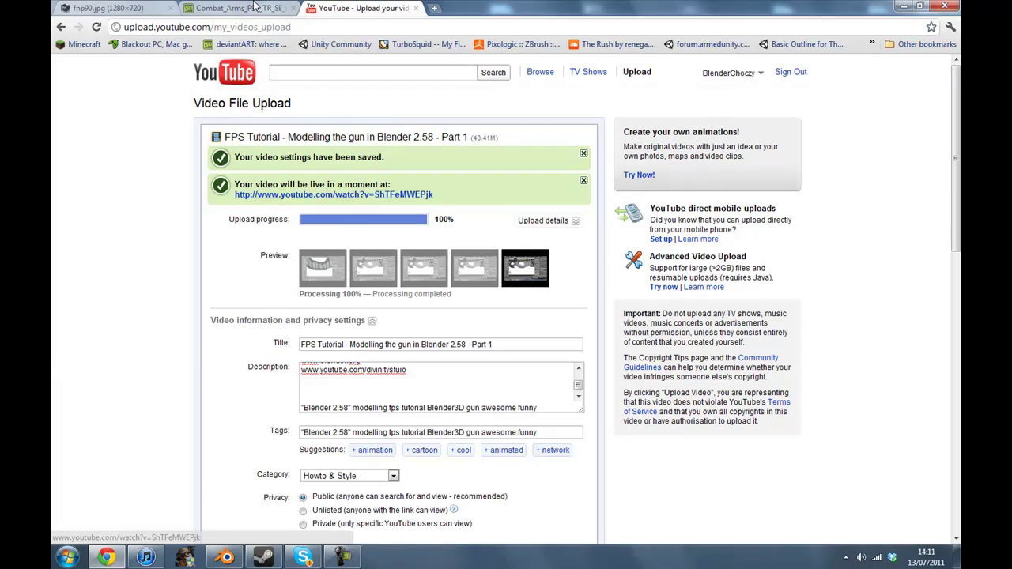
pyautogui.click(203, 8)
pyautogui.click(102, 7)
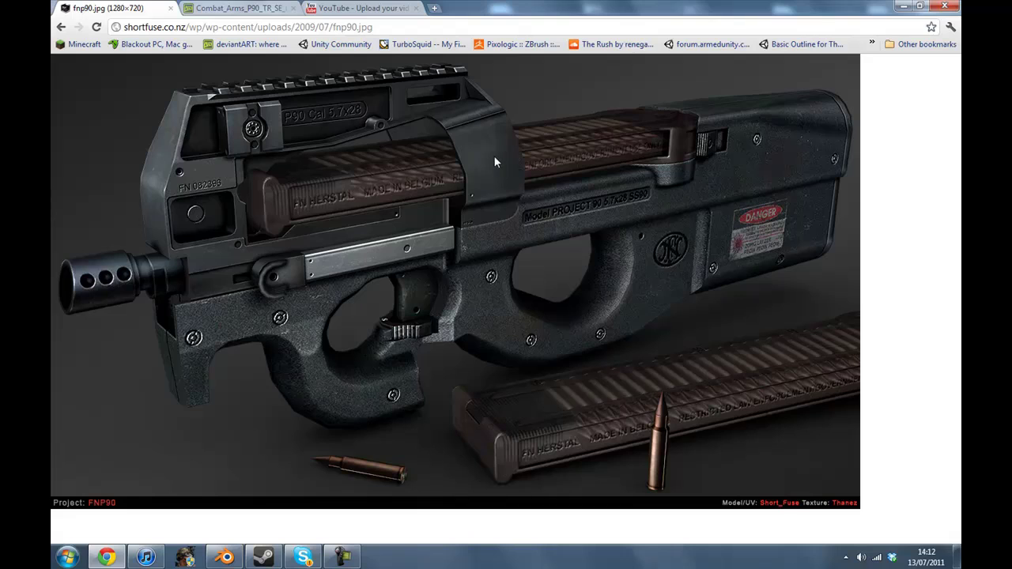
# Step: Return to Blender and duplicate the spare cube onto the receiver area above the trigger opening
pyautogui.click(231, 560)
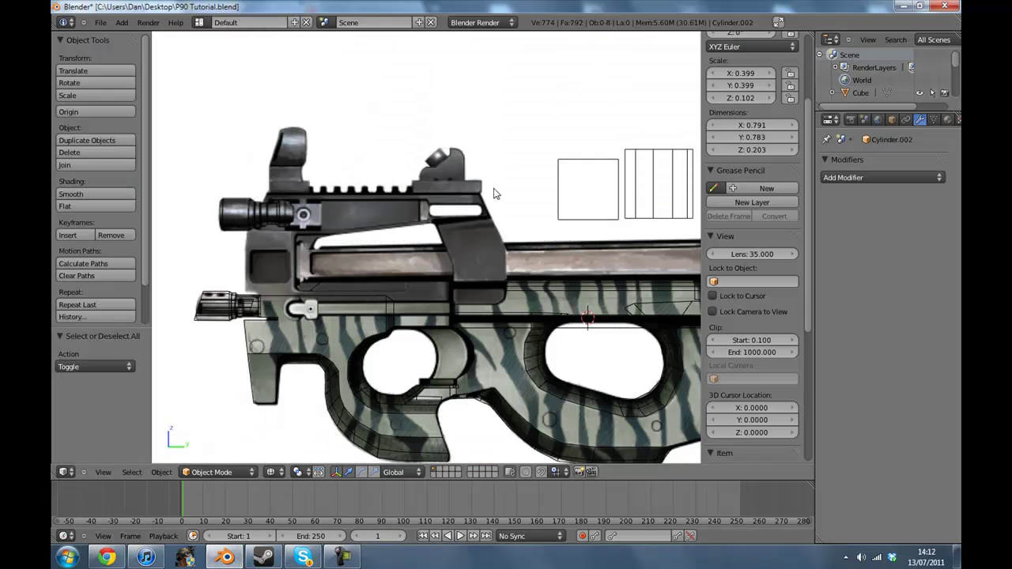
pyautogui.rightClick(560, 191)
pyautogui.hotkey('shift', 'd')
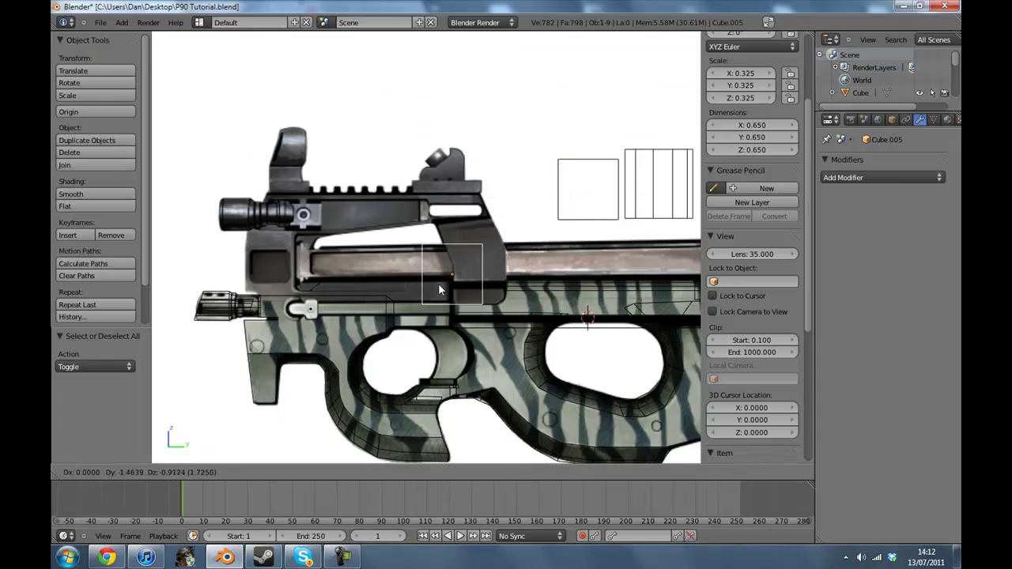
pyautogui.click(435, 292)
# Step: Recheck the browser reference image, then scale the duplicated cube to about 0.236 per side and fit it at the lower receiver's rear edge
pyautogui.click(107, 563)
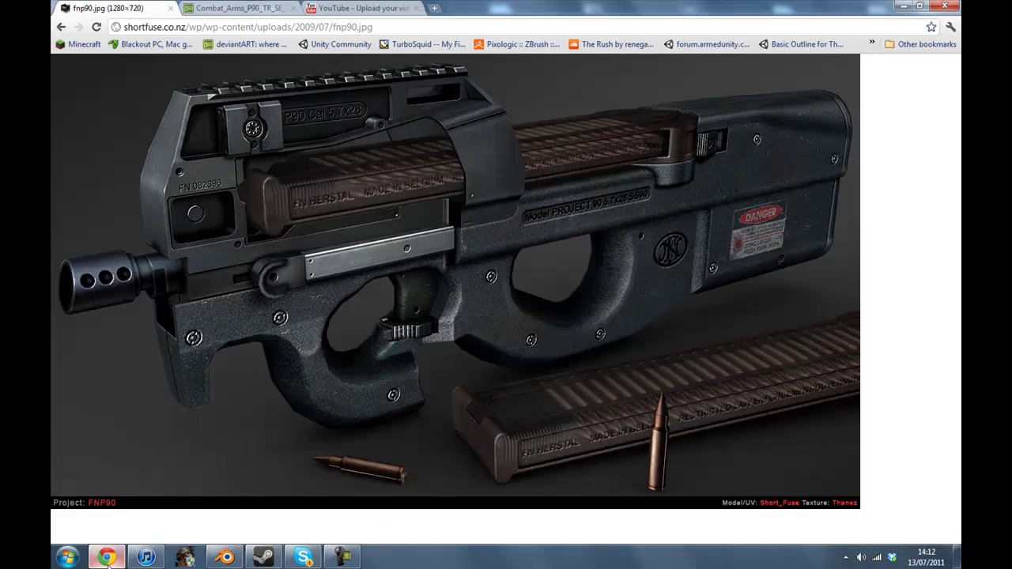
pyautogui.click(225, 558)
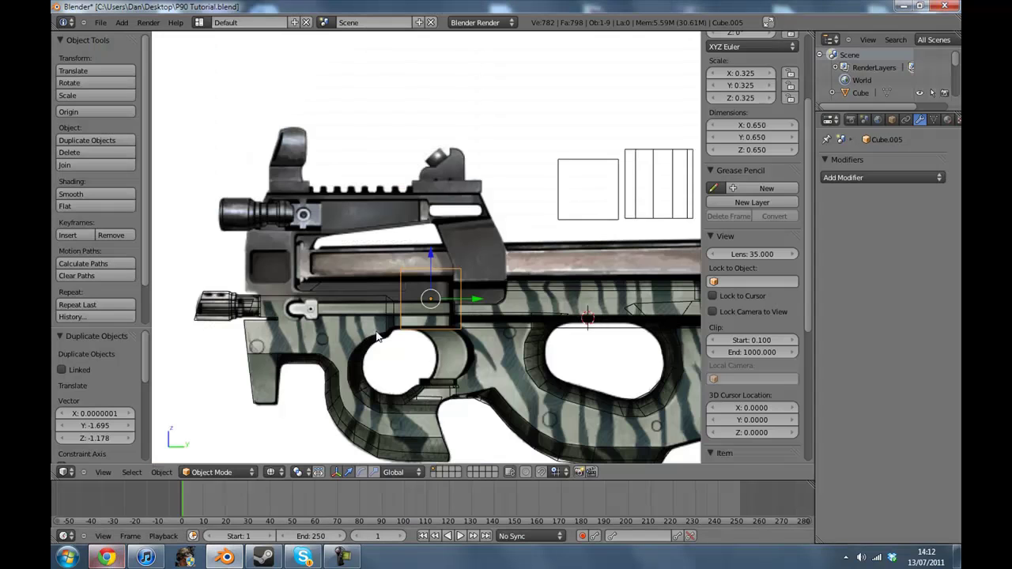
pyautogui.scroll(5, 508, 320)
pyautogui.keyDown('shift'); pyautogui.moveTo(547, 324); pyautogui.dragTo(530, 295, button='middle'); pyautogui.keyUp('shift')
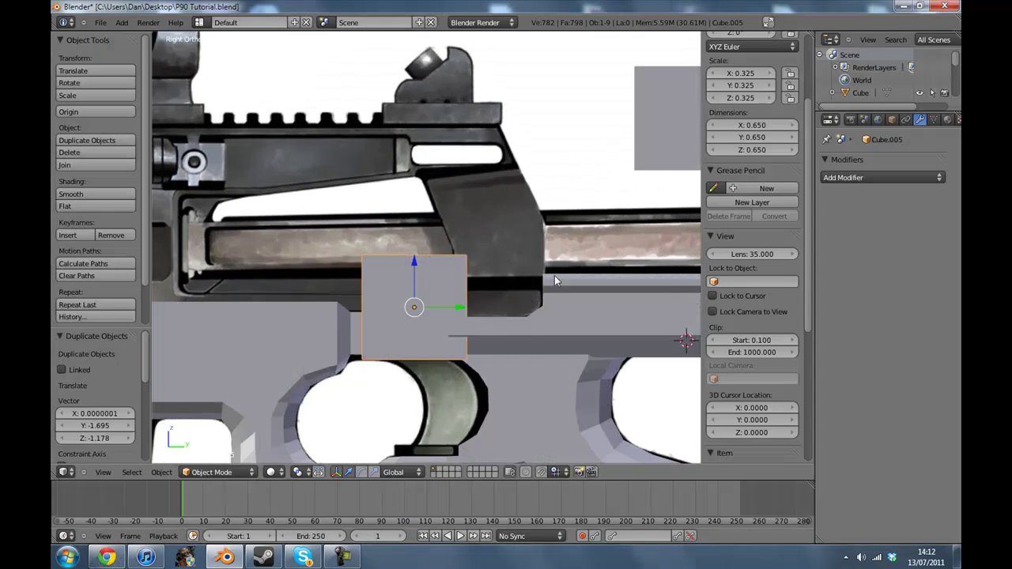
pyautogui.moveTo(529, 261)
pyautogui.keyDown('shift'); pyautogui.mouseDown(button='middle')
pyautogui.moveTo(604, 254)
pyautogui.moveTo(525, 265)
pyautogui.mouseUp(button='middle'); pyautogui.keyUp('shift')
pyautogui.press('s')
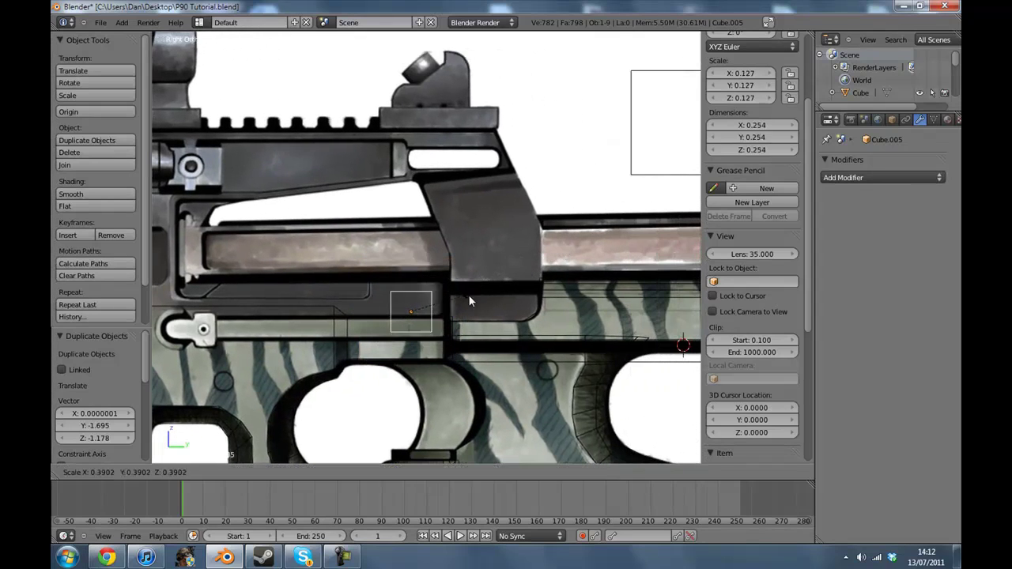
pyautogui.click(490, 278)
pyautogui.press('g')
pyautogui.click(489, 286)
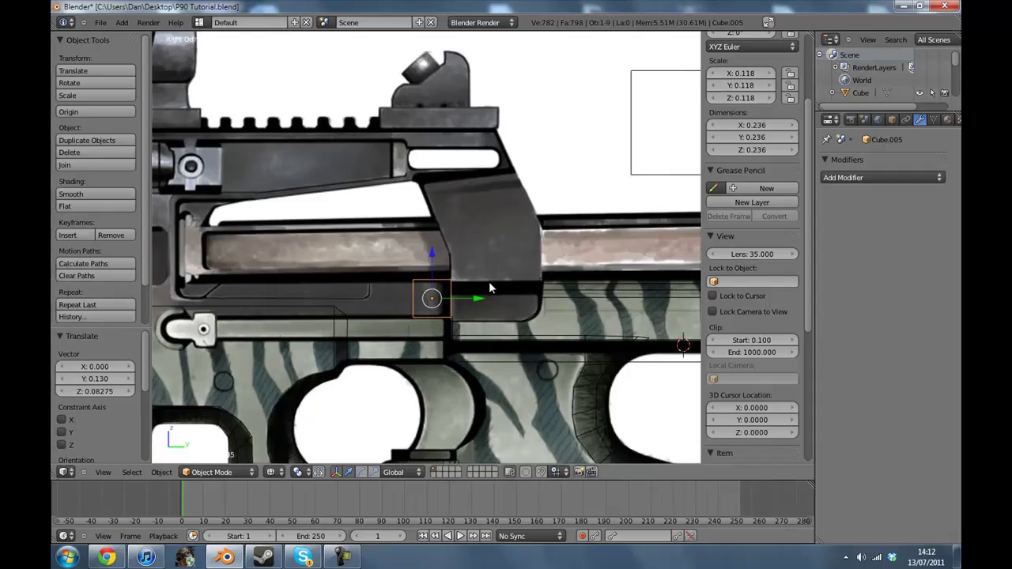
# Step: In Edit Mode, select the small cube's front vertices and move them about 1.478 forward along Y to lengthen the block
pyautogui.scroll(-2, 489, 286)
pyautogui.press('Tab')
pyautogui.scroll(3, 458, 285)
pyautogui.press('a')
pyautogui.press('b')
pyautogui.moveTo(384, 264); pyautogui.dragTo(418, 353)
pyautogui.keyDown('shift'); pyautogui.moveTo(418, 353); pyautogui.dragTo(587, 325, button='middle'); pyautogui.keyUp('shift')
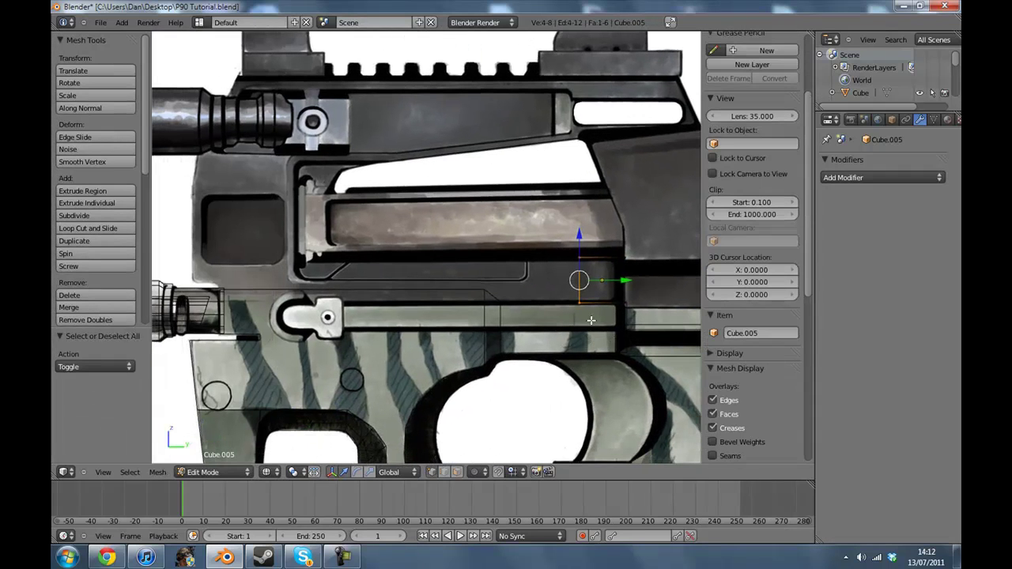
pyautogui.moveTo(615, 280); pyautogui.dragTo(340, 284)
pyautogui.click(345, 285)
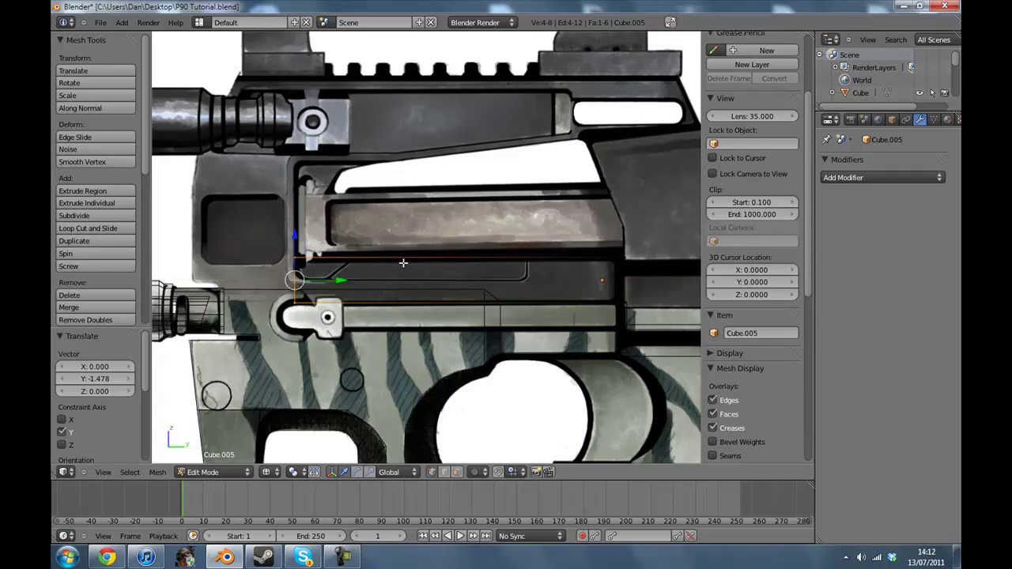
# Step: Extrude the block's front face forward by about 0.40 and add a lengthwise loop cut across its sides
pyautogui.press('e')
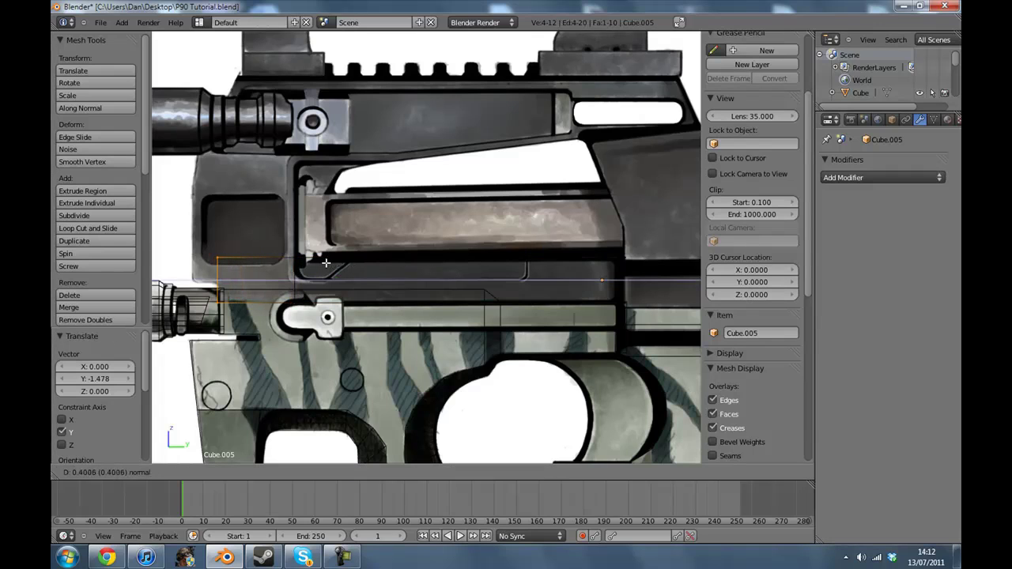
pyautogui.click(327, 263)
pyautogui.press('a')
pyautogui.click(84, 231)
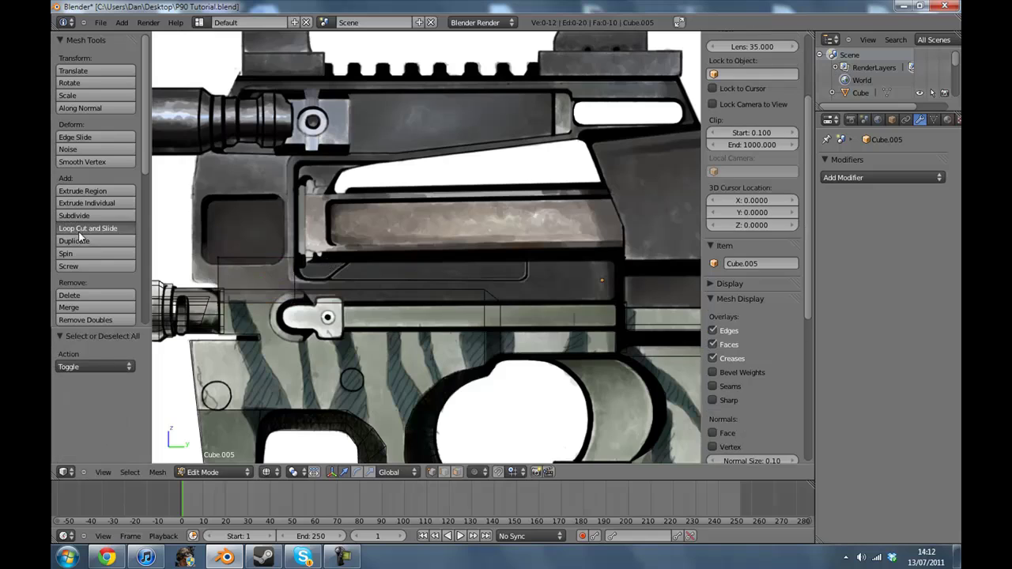
pyautogui.click(226, 283)
pyautogui.click(226, 287)
# Step: Extrude the upper front face of the lengthened block forward by about 0.13 to reach the receiver's front edge
pyautogui.press('a')
pyautogui.press('b')
pyautogui.moveTo(192, 229); pyautogui.dragTo(230, 290)
pyautogui.press('e')
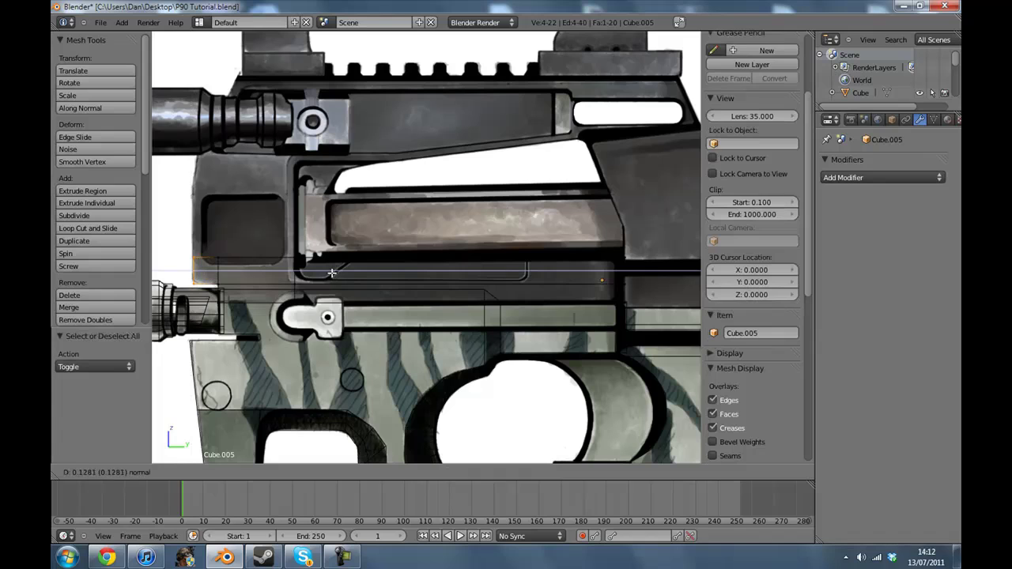
pyautogui.click(331, 273)
# Step: Select the top vertices of the block's front sections and extrude them upward by about 0.371
pyautogui.press('a')
pyautogui.press('b')
pyautogui.moveTo(165, 228); pyautogui.dragTo(311, 261)
pyautogui.keyDown('shift'); pyautogui.moveTo(311, 260); pyautogui.dragTo(397, 284, button='middle'); pyautogui.keyUp('shift')
pyautogui.keyDown('shift'); pyautogui.scroll(2, 396, 285); pyautogui.keyUp('shift')
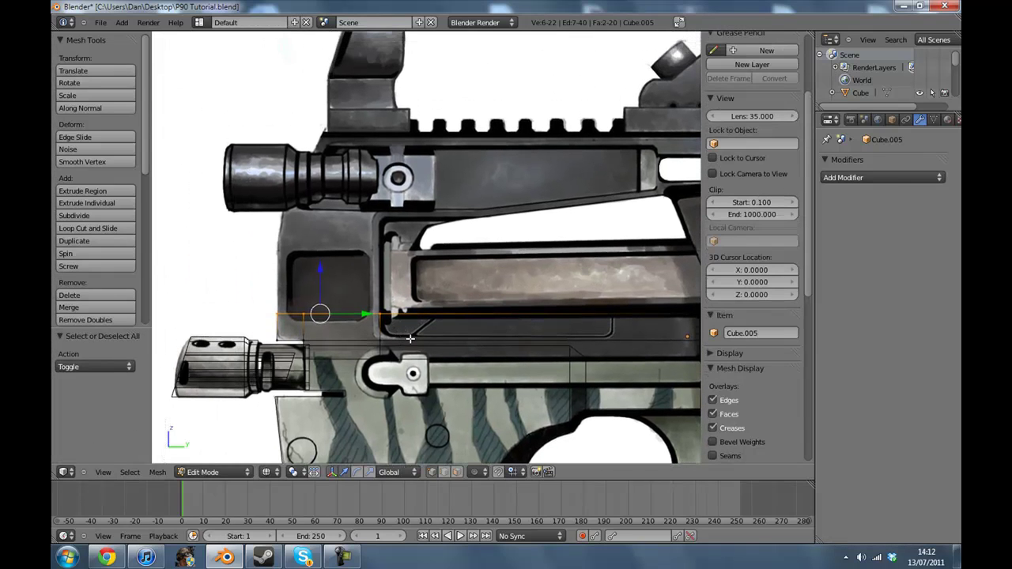
pyautogui.press('e')
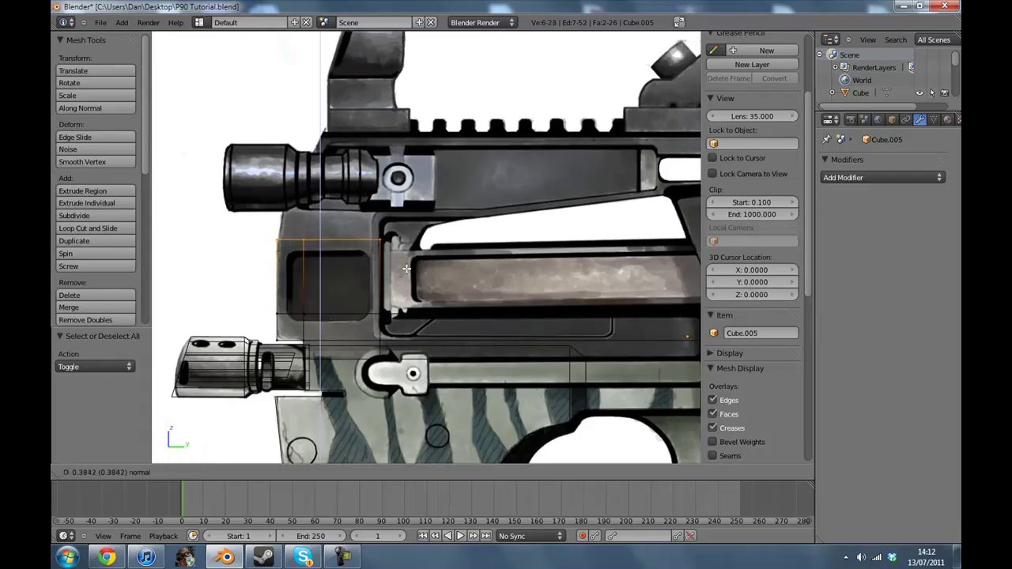
pyautogui.click(406, 269)
# Step: Extrude the raised section's top upward twice more, by about 0.11 and about 0.049, reaching just below the flashlight
pyautogui.press('e')
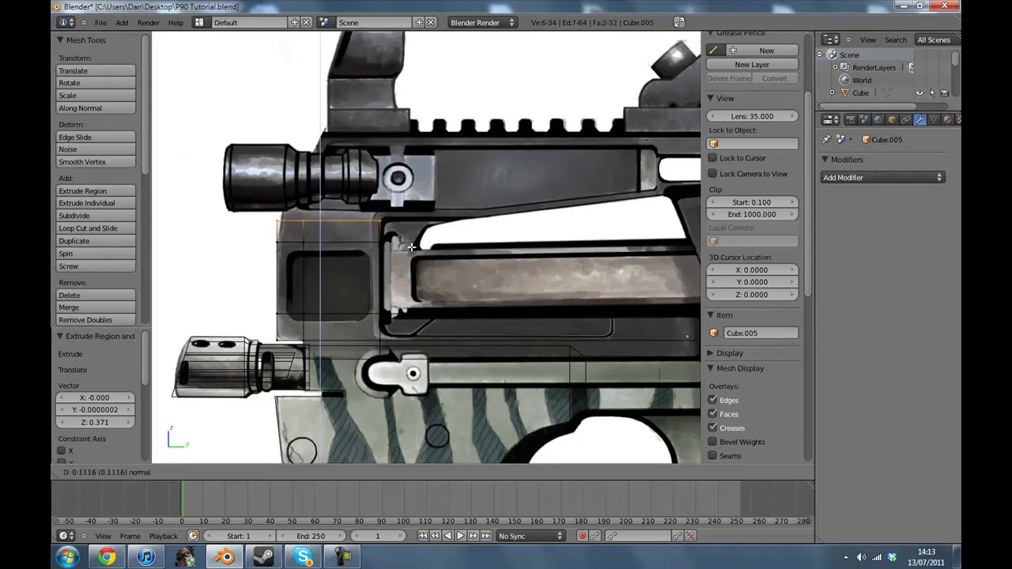
pyautogui.click(411, 247)
pyautogui.press('e')
pyautogui.click(413, 237)
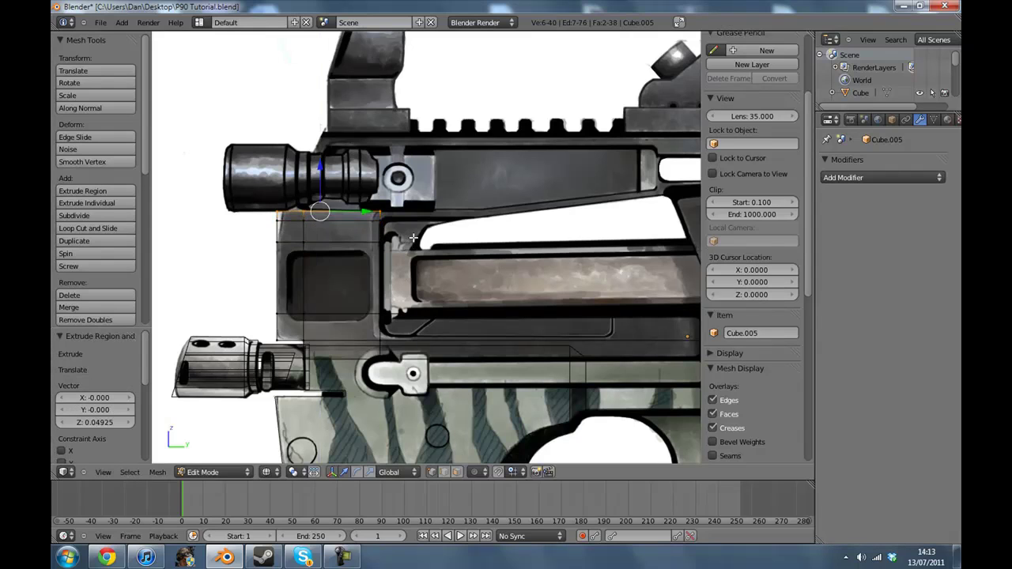
# Step: Shift the raised section's upper front vertices rearward so its front corner slopes along the reference outline
pyautogui.press('a')
pyautogui.press('b')
pyautogui.moveTo(260, 194); pyautogui.dragTo(332, 219)
pyautogui.moveTo(289, 179); pyautogui.dragTo(325, 218)
pyautogui.press('a')
pyautogui.press('b')
pyautogui.moveTo(327, 219)
pyautogui.mouseDown()
pyautogui.moveTo(294, 210)
pyautogui.moveTo(327, 209)
pyautogui.mouseUp()
# Step: Compare the raised section's top with the P90 reference image in Chrome, then return to Blender
pyautogui.press('a')
pyautogui.press('a')
pyautogui.click(107, 557)
pyautogui.click(106, 557)
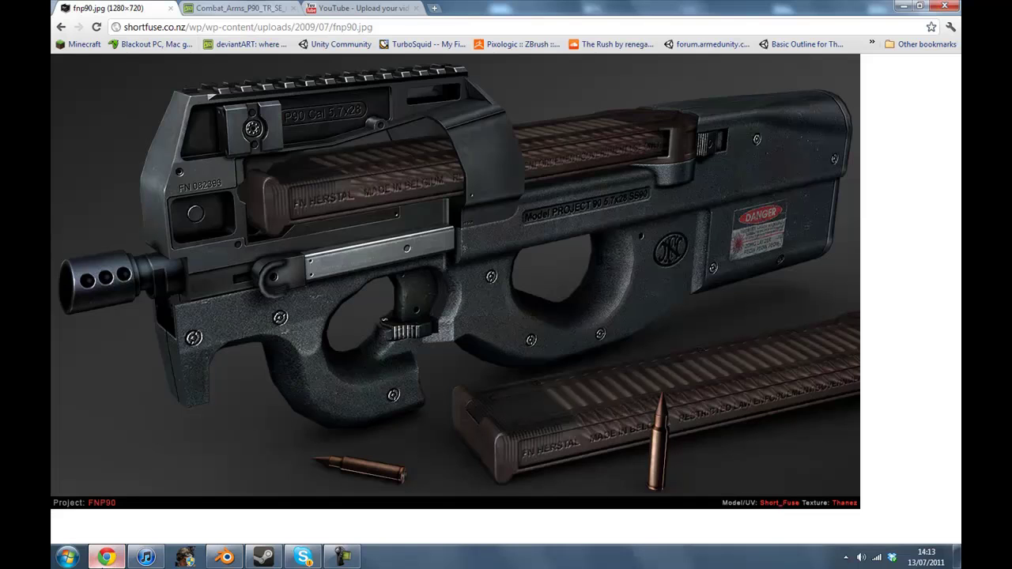
pyautogui.click(108, 559)
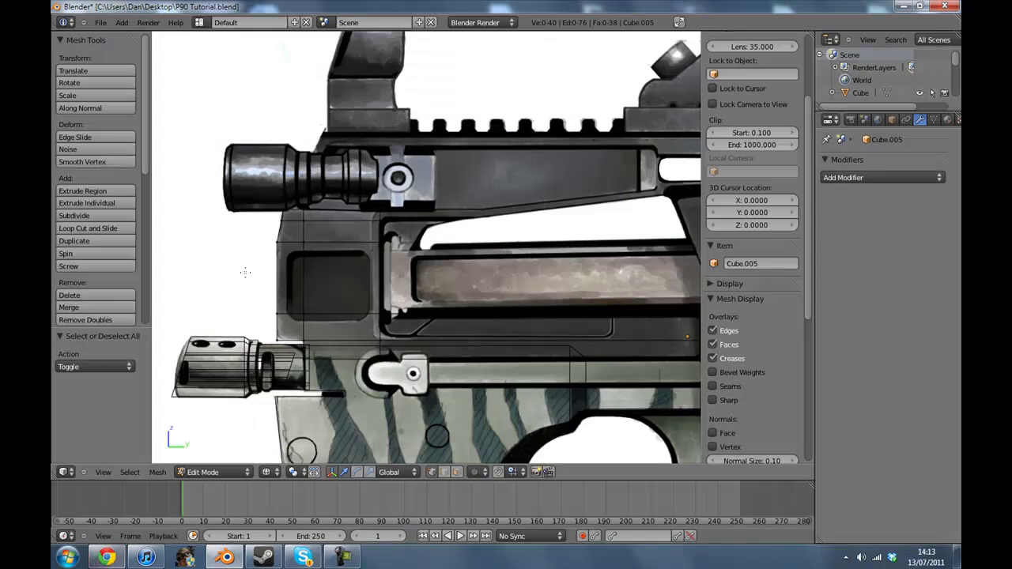
pyautogui.press('b')
pyautogui.moveTo(269, 175); pyautogui.dragTo(389, 220)
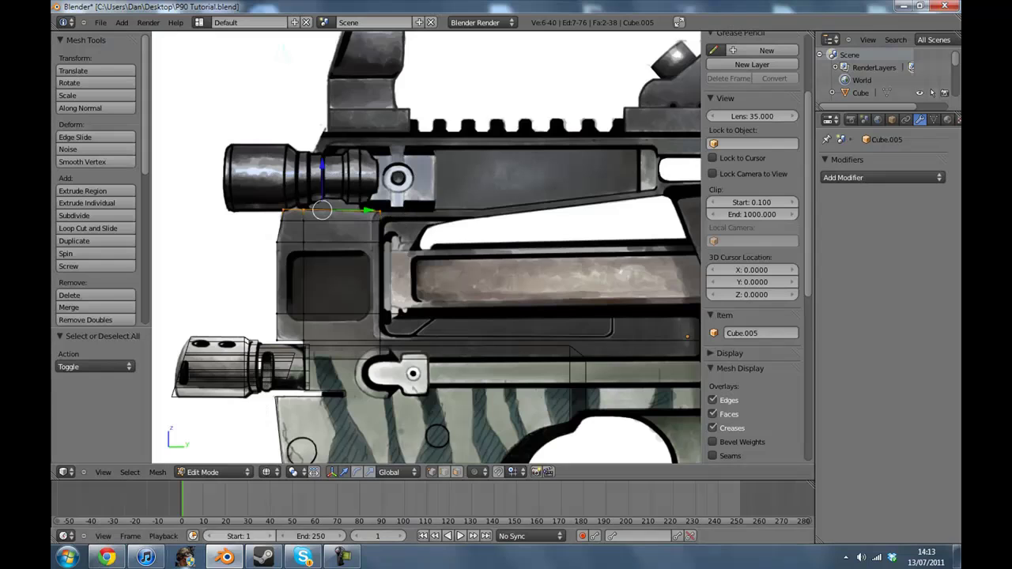
pyautogui.click(105, 557)
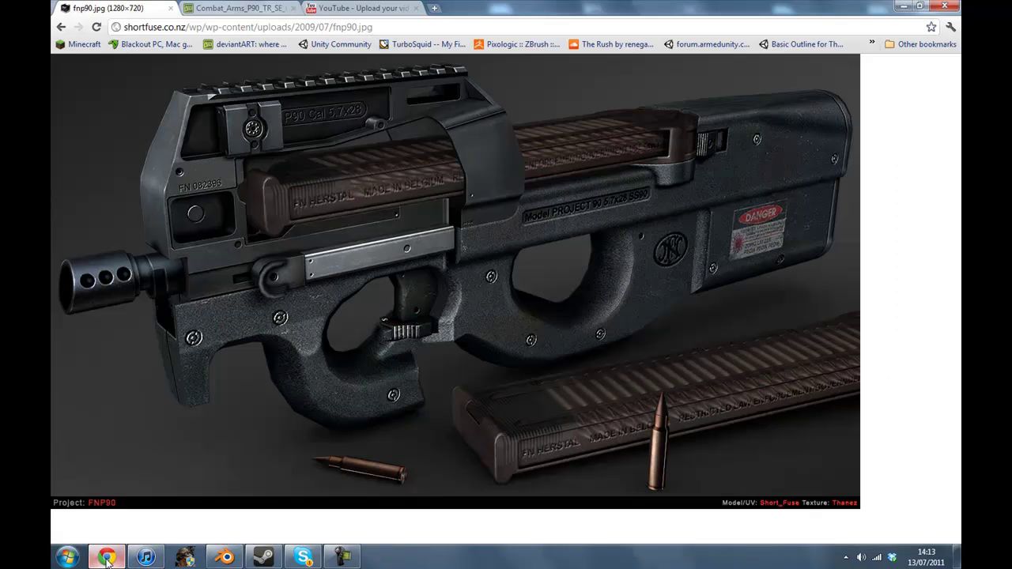
pyautogui.click(106, 557)
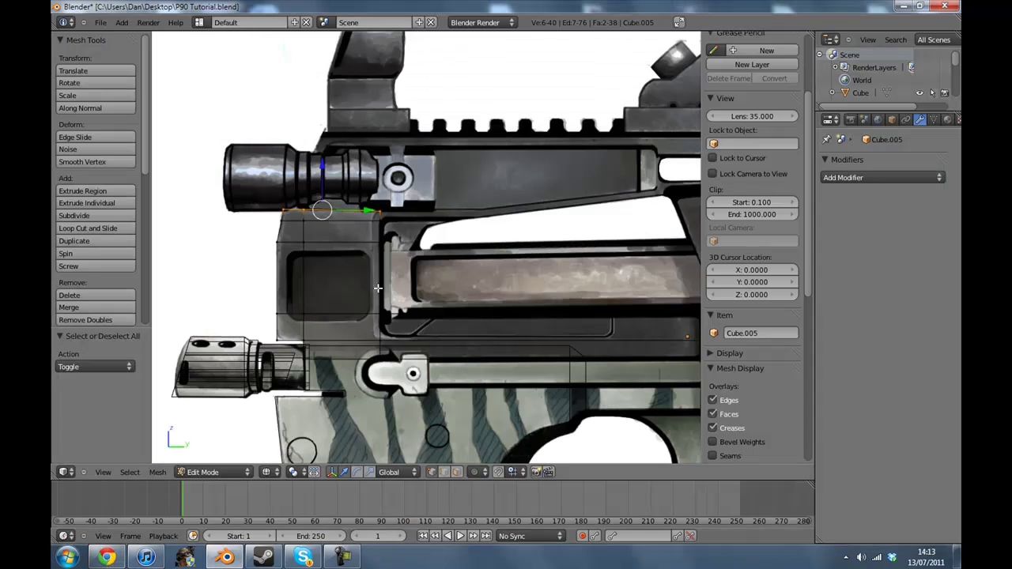
# Step: Switch to solid shading and extrude the raised section's front top face upward by about 0.335 as a post
pyautogui.scroll(3, 376, 316)
pyautogui.press('z')
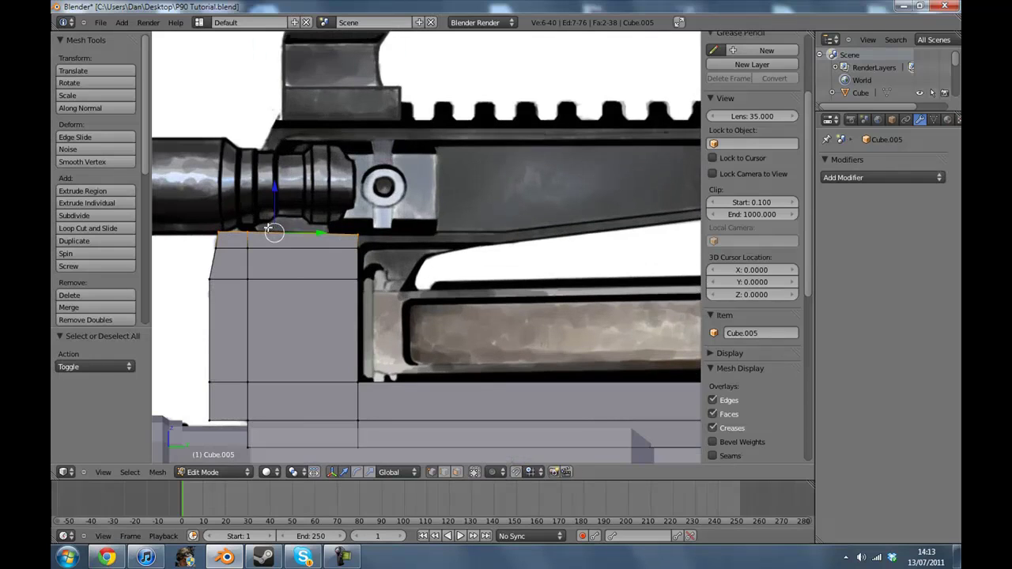
pyautogui.press('a')
pyautogui.press('b')
pyautogui.moveTo(207, 213); pyautogui.dragTo(256, 236)
pyautogui.keyDown('shift'); pyautogui.moveTo(355, 253); pyautogui.dragTo(277, 288, button='middle'); pyautogui.keyUp('shift')
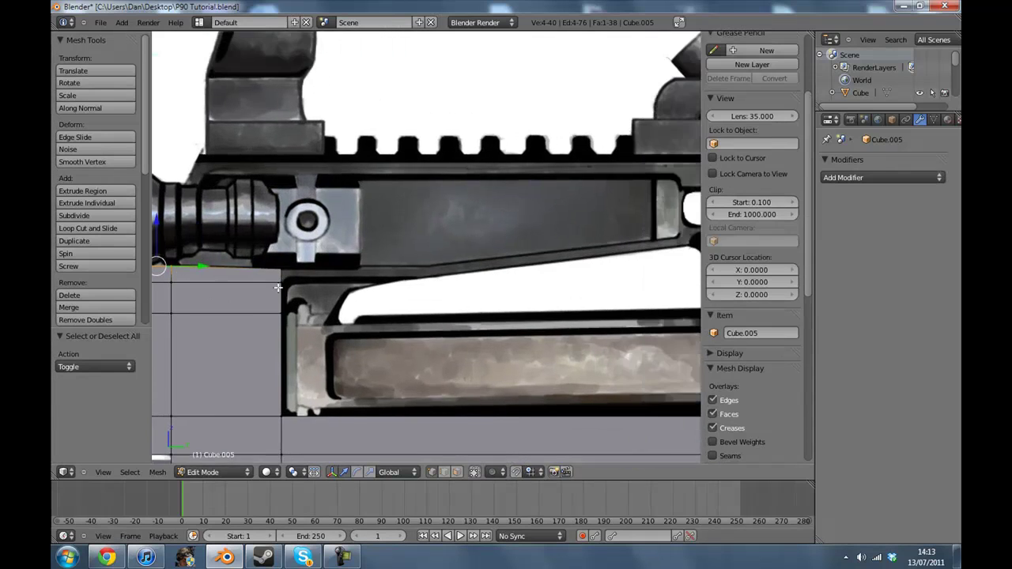
pyautogui.scroll(-3, 278, 288)
pyautogui.rightClick(263, 254)
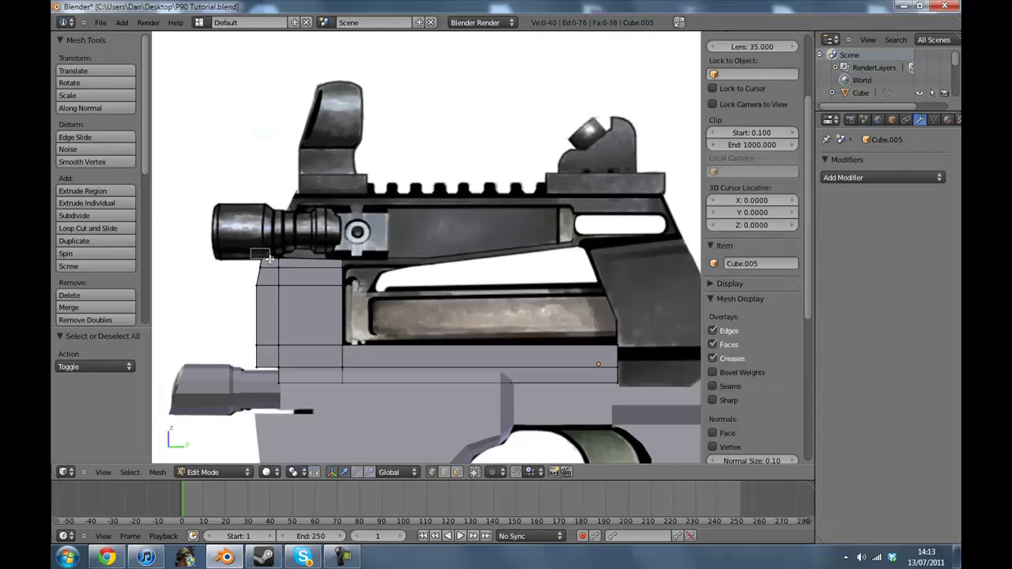
pyautogui.moveTo(302, 259); pyautogui.dragTo(305, 259)
pyautogui.press('a')
pyautogui.press('b')
pyautogui.moveTo(250, 243); pyautogui.dragTo(292, 264)
pyautogui.press('e')
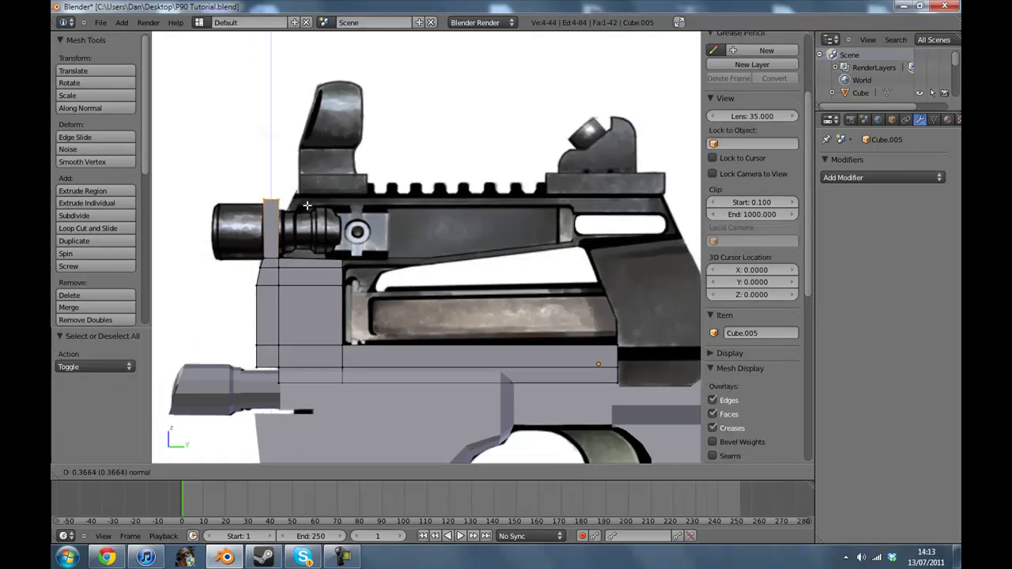
pyautogui.click(306, 210)
# Step: Move the post's top about 0.146 rearward along Y and reposition its rear vertices to narrow the post
pyautogui.press('g')
pyautogui.press('y')
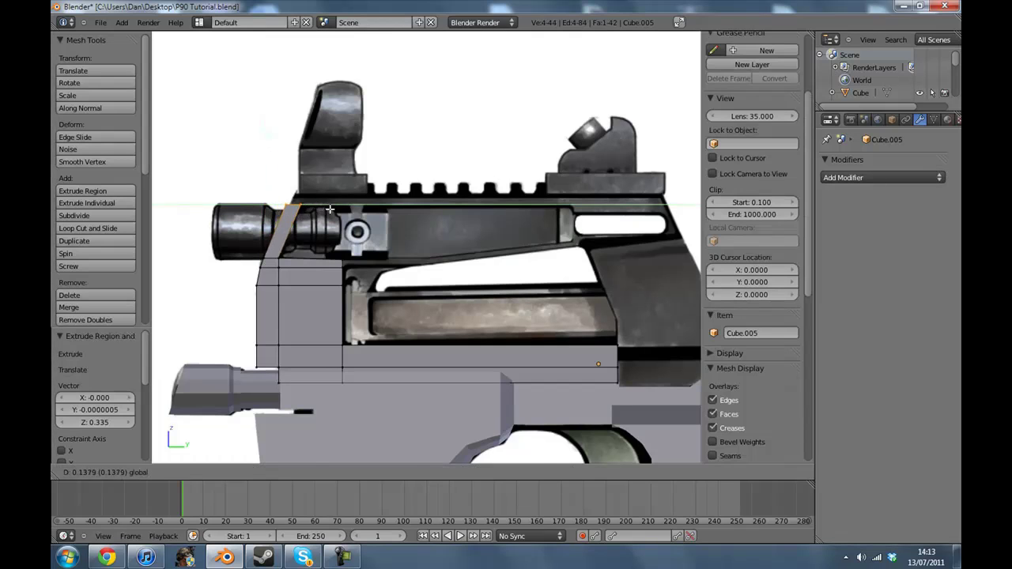
pyautogui.click(330, 208)
pyautogui.scroll(5, 395, 269)
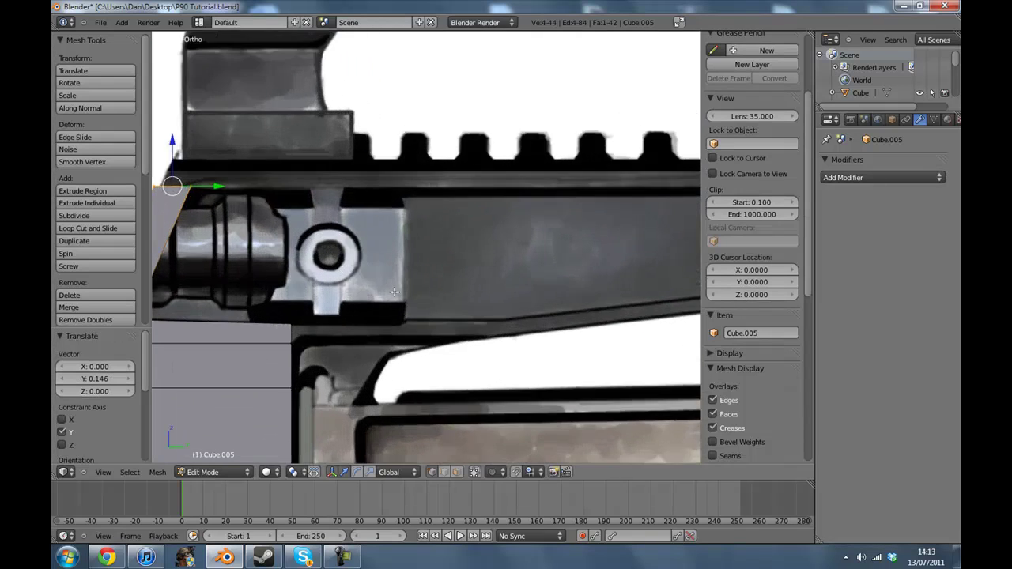
pyautogui.scroll(2, 366, 312)
pyautogui.press('a')
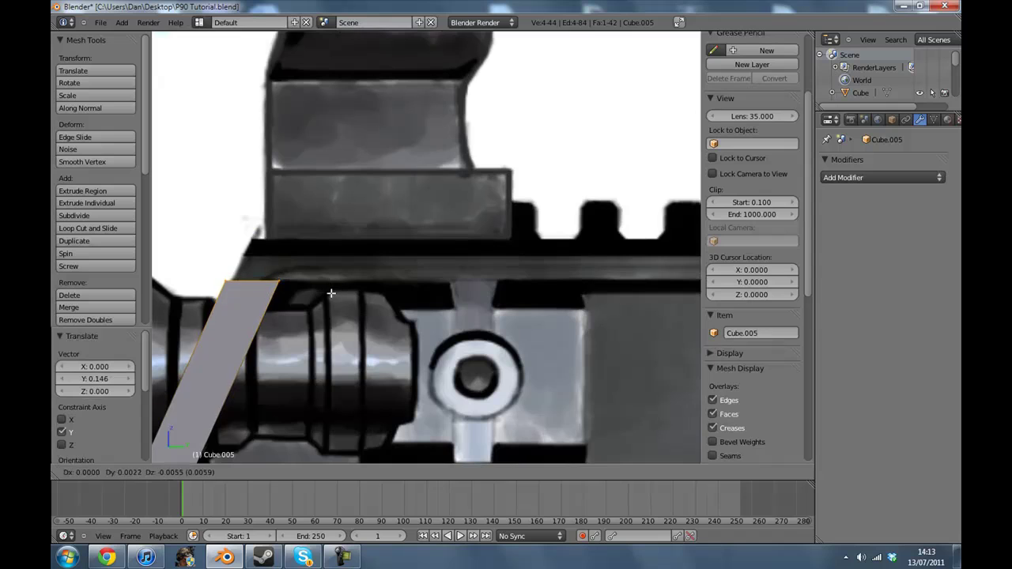
pyautogui.rightClick(308, 281)
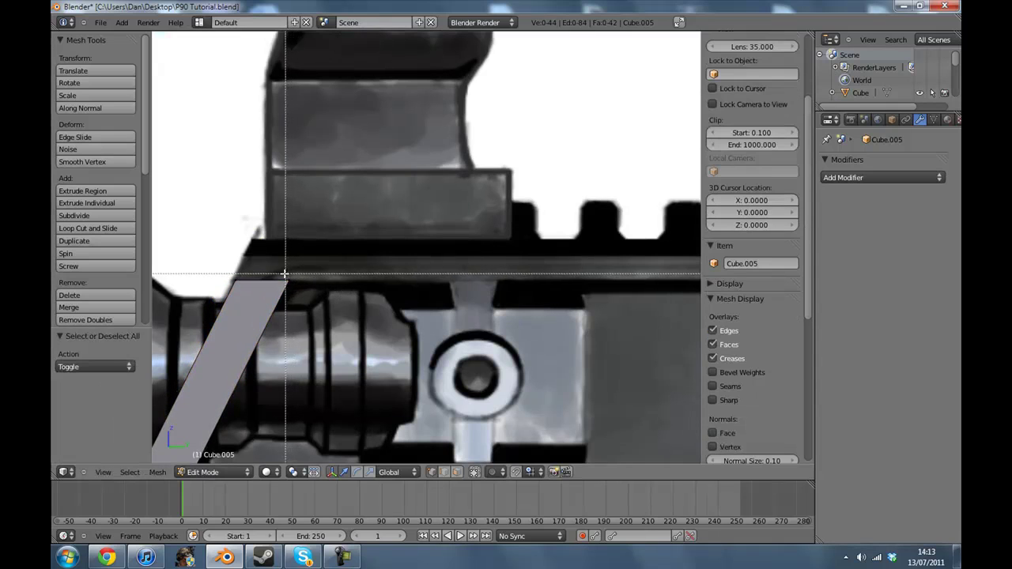
pyautogui.press('g')
pyautogui.click(281, 305)
# Step: Extrude a short segment from the slanted post's top face up to the rail's dark lower line
pyautogui.scroll(-2, 281, 306)
pyautogui.keyDown('shift'); pyautogui.moveTo(281, 306); pyautogui.dragTo(305, 303, button='middle'); pyautogui.keyUp('shift')
pyautogui.press('a')
pyautogui.scroll(3, 306, 293)
pyautogui.press('b')
pyautogui.moveTo(213, 237); pyautogui.dragTo(289, 294)
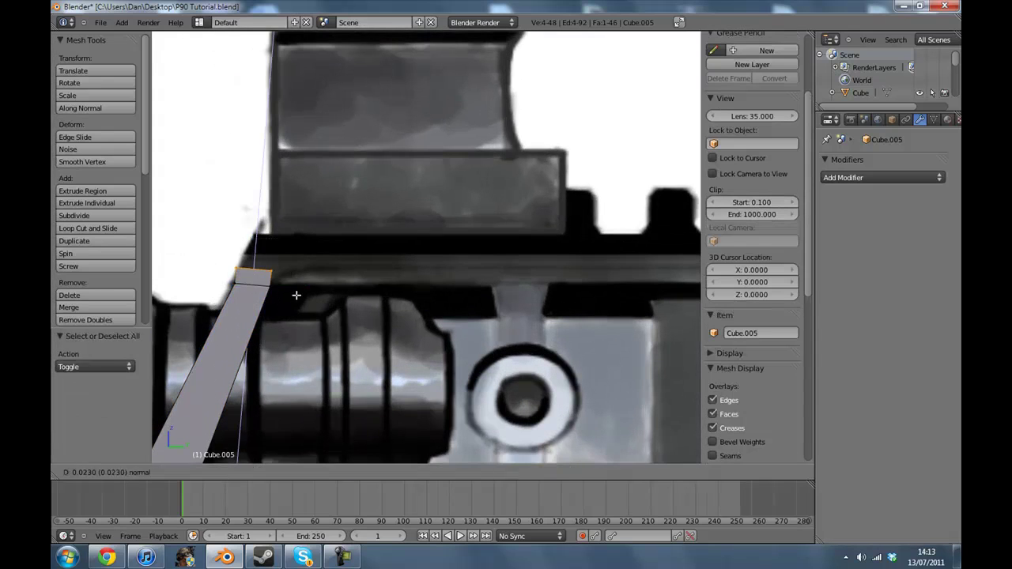
pyautogui.press('e')
pyautogui.click(308, 283)
pyautogui.press('a')
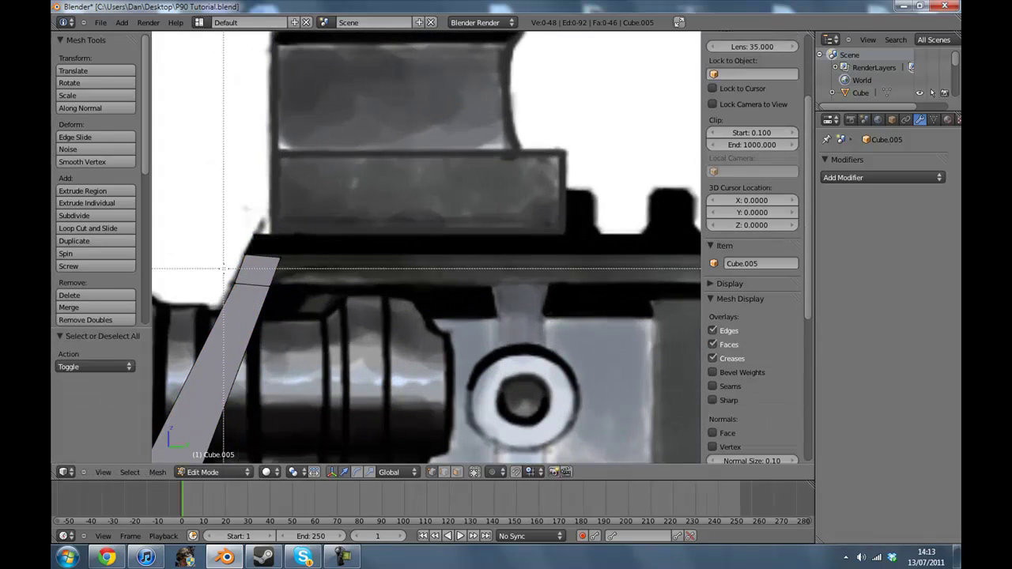
# Step: Nudge the post's top rear vertices upward and move them about 0.02 forward along Y to align with the reference
pyautogui.scroll(-3, 292, 314)
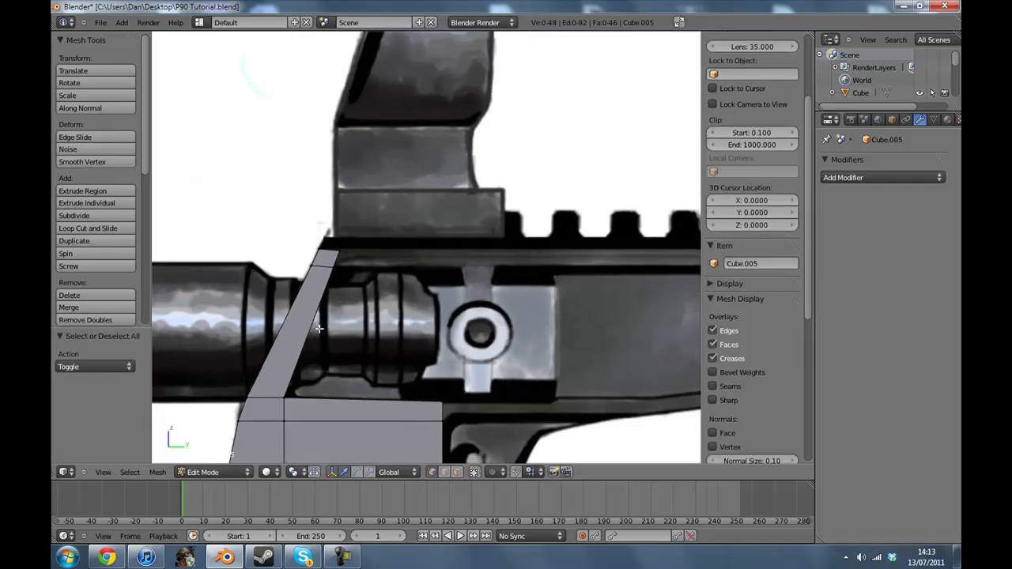
pyautogui.keyDown('shift'); pyautogui.moveTo(385, 362); pyautogui.dragTo(294, 321, button='middle'); pyautogui.keyUp('shift')
pyautogui.scroll(-2, 317, 326)
pyautogui.press('b')
pyautogui.moveTo(304, 226); pyautogui.dragTo(288, 206)
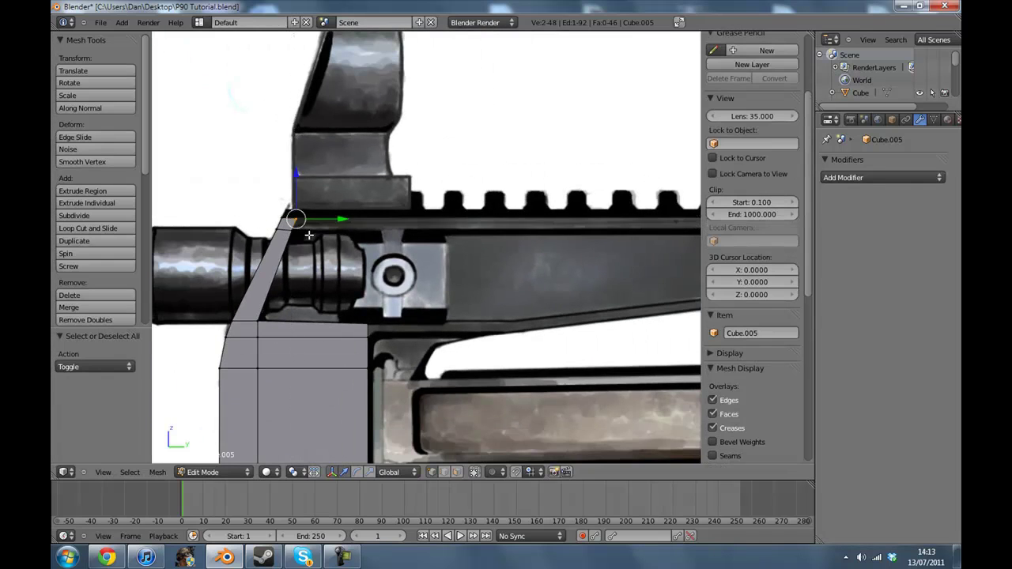
pyautogui.keyDown('shift'); pyautogui.moveTo(288, 205); pyautogui.dragTo(310, 217, button='middle'); pyautogui.keyUp('shift')
pyautogui.scroll(4, 310, 218)
pyautogui.moveTo(198, 170); pyautogui.dragTo(198, 166)
pyautogui.scroll(-2, 206, 192)
pyautogui.press('a')
pyautogui.press('b')
pyautogui.moveTo(258, 227); pyautogui.dragTo(285, 239)
pyautogui.scroll(3, 376, 242)
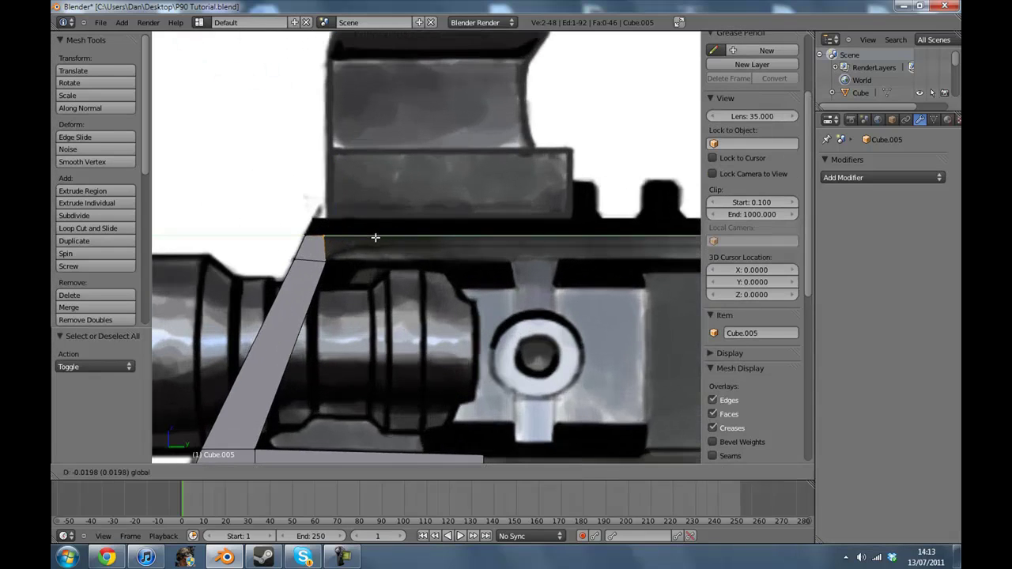
pyautogui.click(377, 238)
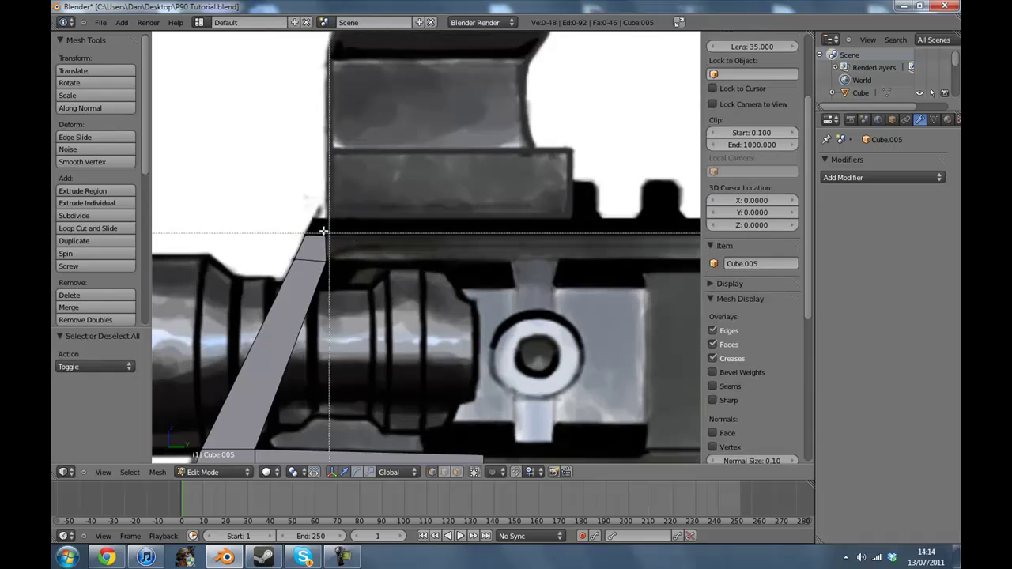
# Step: Extrude the raised section's narrow upper rear face rearward by about 0.03 along Y
pyautogui.keyDown('shift'); pyautogui.moveTo(350, 299); pyautogui.dragTo(286, 206, button='middle'); pyautogui.keyUp('shift')
pyautogui.scroll(-3, 287, 205)
pyautogui.rightClick(408, 308)
pyautogui.scroll(1, 409, 309)
pyautogui.press('e')
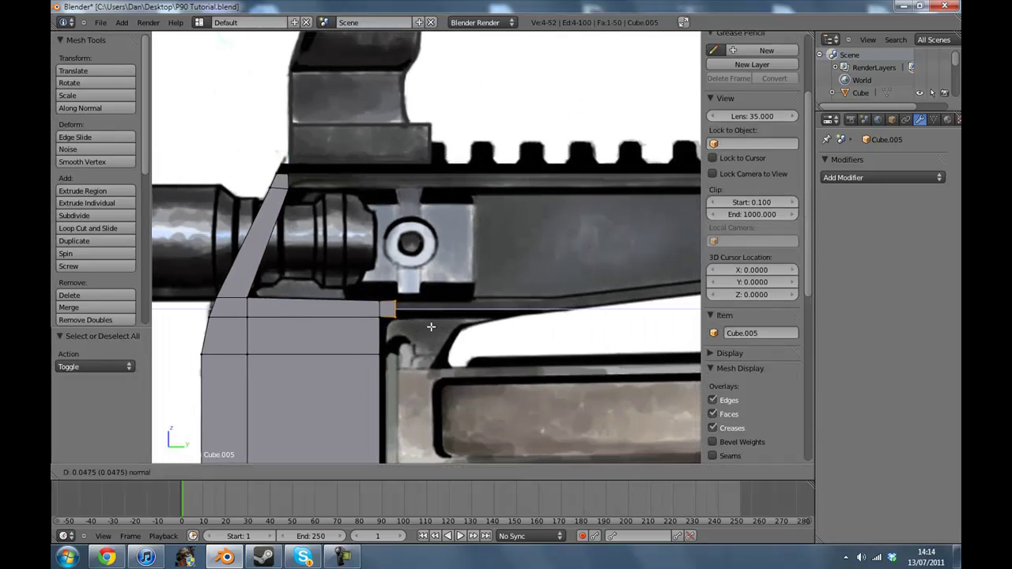
pyautogui.click(433, 327)
pyautogui.scroll(-1, 425, 329)
pyautogui.scroll(6, 427, 330)
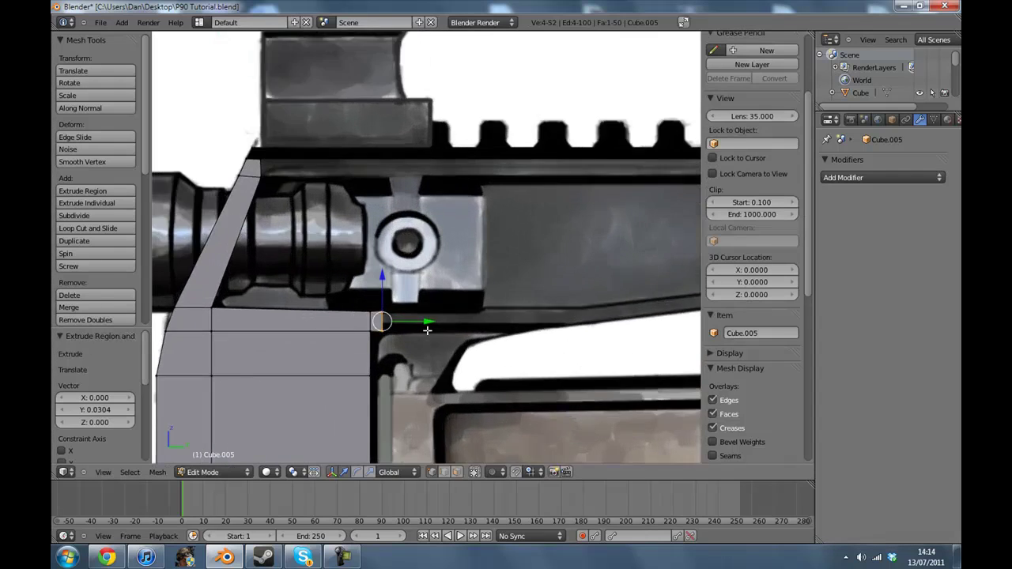
# Step: Raise the lower vertices of the short extrusion's end by about 0.022 along Z
pyautogui.press('a')
pyautogui.press('b')
pyautogui.moveTo(330, 414); pyautogui.dragTo(324, 374)
pyautogui.press('g')
pyautogui.press('z')
pyautogui.click(334, 371)
# Step: Extrude the end face rearward as a thin strip to where the receiver's lower frame edge begins sloping upward
pyautogui.press('b')
pyautogui.keyDown('shift'); pyautogui.moveTo(462, 428); pyautogui.dragTo(253, 294, button='middle'); pyautogui.keyUp('shift')
pyautogui.scroll(-3, 253, 293)
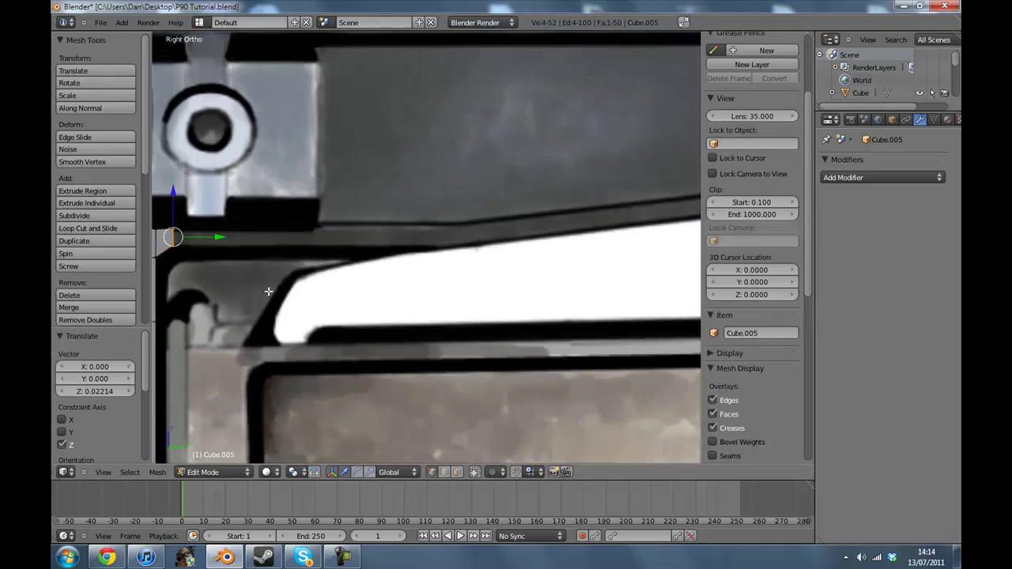
pyautogui.press('e')
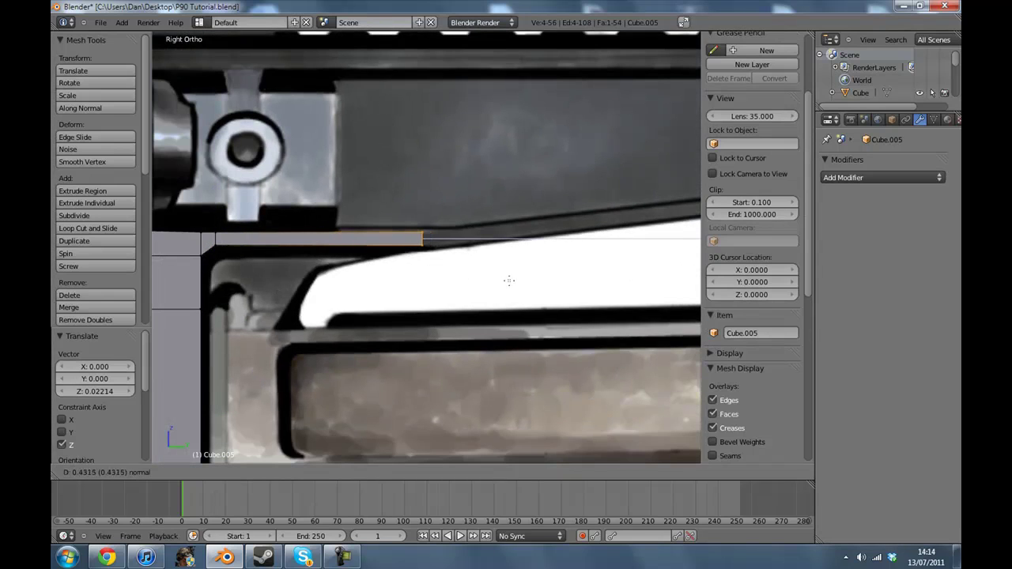
pyautogui.click(519, 285)
# Step: Select the top-edge vertices of the strip and adjoining section and raise them by about 0.007 along Z
pyautogui.keyDown('shift'); pyautogui.moveTo(224, 224); pyautogui.dragTo(359, 223, button='middle'); pyautogui.keyUp('shift')
pyautogui.press('a')
pyautogui.press('c')
pyautogui.click(350, 224)
pyautogui.click(574, 219)
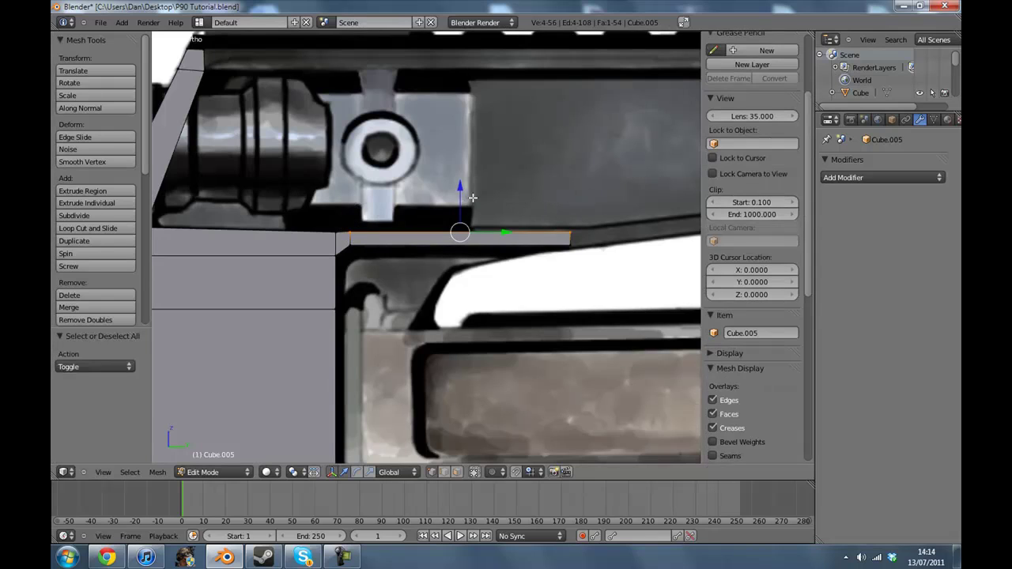
pyautogui.moveTo(457, 187); pyautogui.dragTo(459, 185)
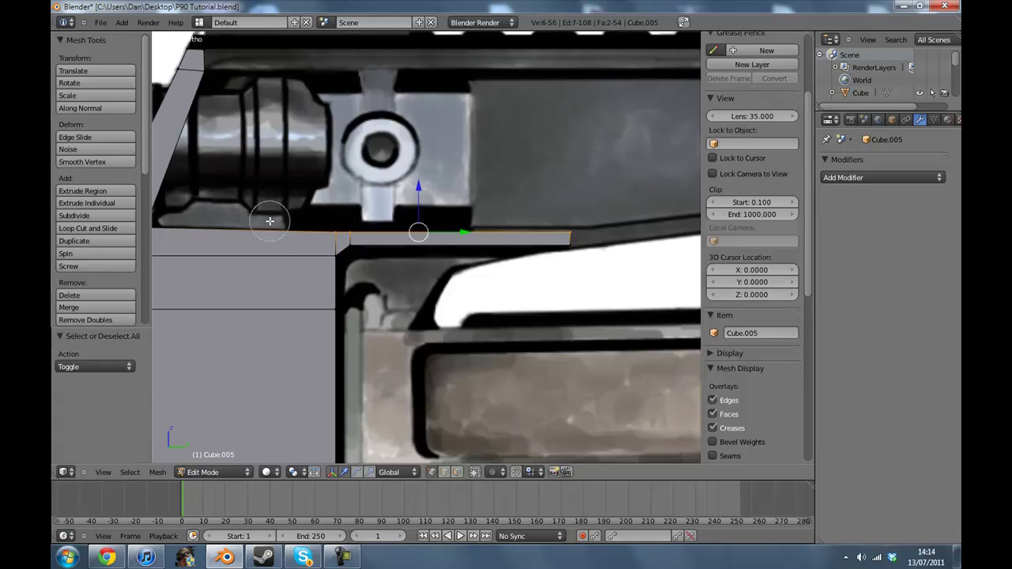
pyautogui.keyDown('shift'); pyautogui.moveTo(212, 217); pyautogui.dragTo(312, 215, button='middle'); pyautogui.keyUp('shift')
pyautogui.click(240, 217)
pyautogui.moveTo(449, 188); pyautogui.dragTo(452, 188)
pyautogui.keyDown('shift'); pyautogui.moveTo(678, 270); pyautogui.dragTo(409, 273, button='middle'); pyautogui.keyUp('shift')
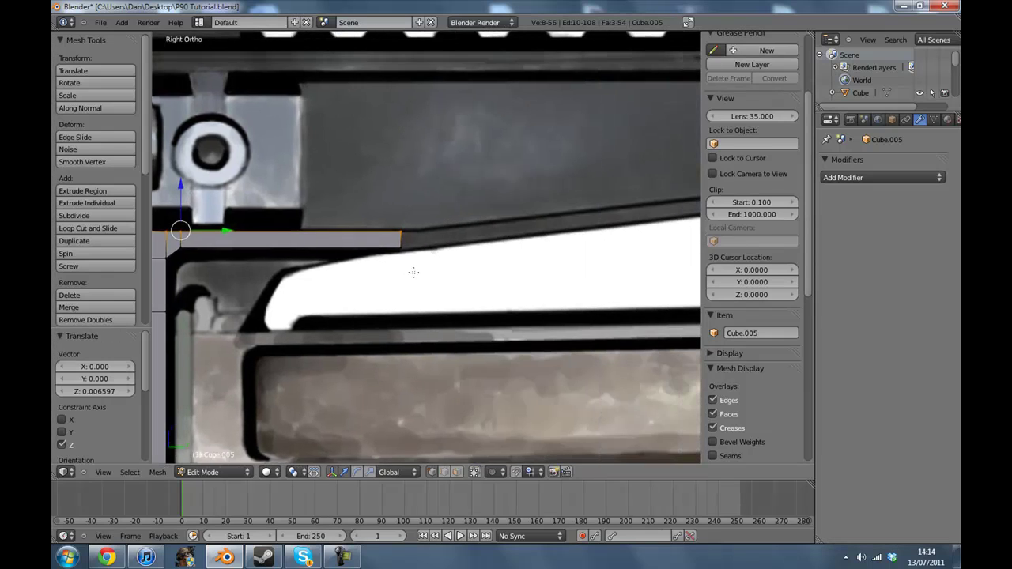
pyautogui.press('a')
pyautogui.hotkey('shift', 'c')
pyautogui.scroll(5, 318, 326)
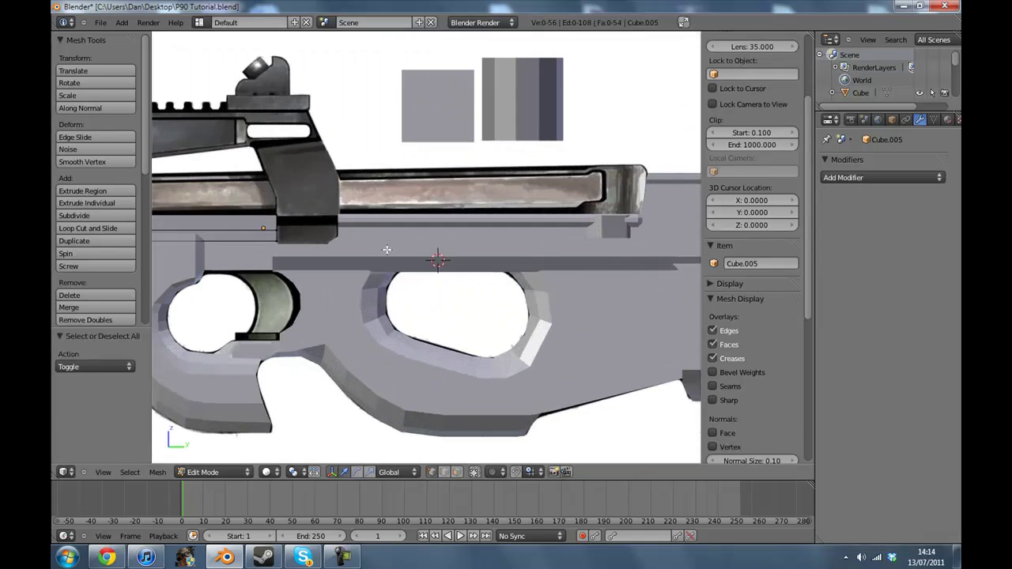
pyautogui.moveTo(319, 327); pyautogui.dragTo(318, 328)
pyautogui.keyDown('shift'); pyautogui.moveTo(335, 257); pyautogui.dragTo(520, 306, button='middle'); pyautogui.keyUp('shift')
pyautogui.scroll(3, 506, 277)
# Step: Extrude the strip's end face rearward to the slotted opening and raise it about 0.103 along Z to follow the slope
pyautogui.press('a')
pyautogui.press('b')
pyautogui.moveTo(461, 192); pyautogui.dragTo(579, 263)
pyautogui.scroll(2, 588, 271)
pyautogui.keyDown('shift'); pyautogui.moveTo(457, 320); pyautogui.dragTo(480, 350, button='middle'); pyautogui.keyUp('shift')
pyautogui.press('e')
pyautogui.click(674, 365)
pyautogui.moveTo(625, 305); pyautogui.dragTo(614, 231)
pyautogui.keyDown('shift'); pyautogui.moveTo(688, 328); pyautogui.dragTo(530, 310, button='middle'); pyautogui.keyUp('shift')
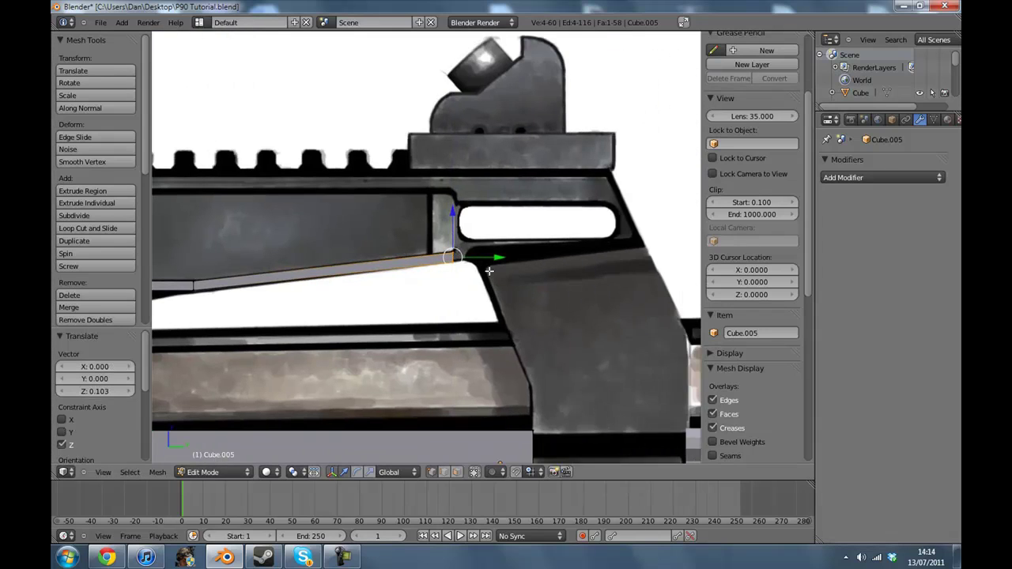
# Step: Extrude the strip's end face rearward beneath the slotted opening and move it up the slope to the receiver's slanted rear edge
pyautogui.scroll(3, 489, 271)
pyautogui.scroll(-3, 464, 307)
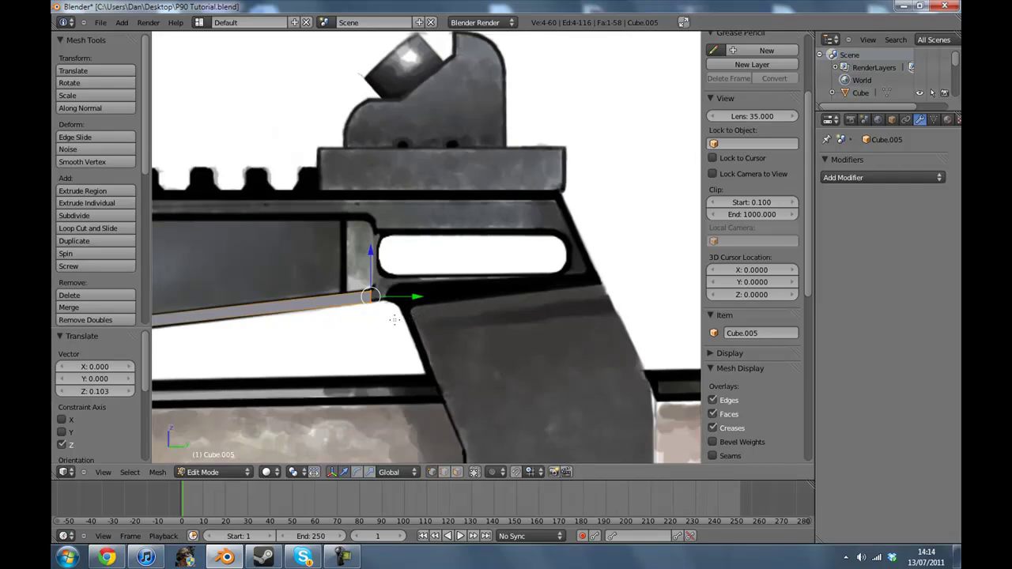
pyautogui.press('e')
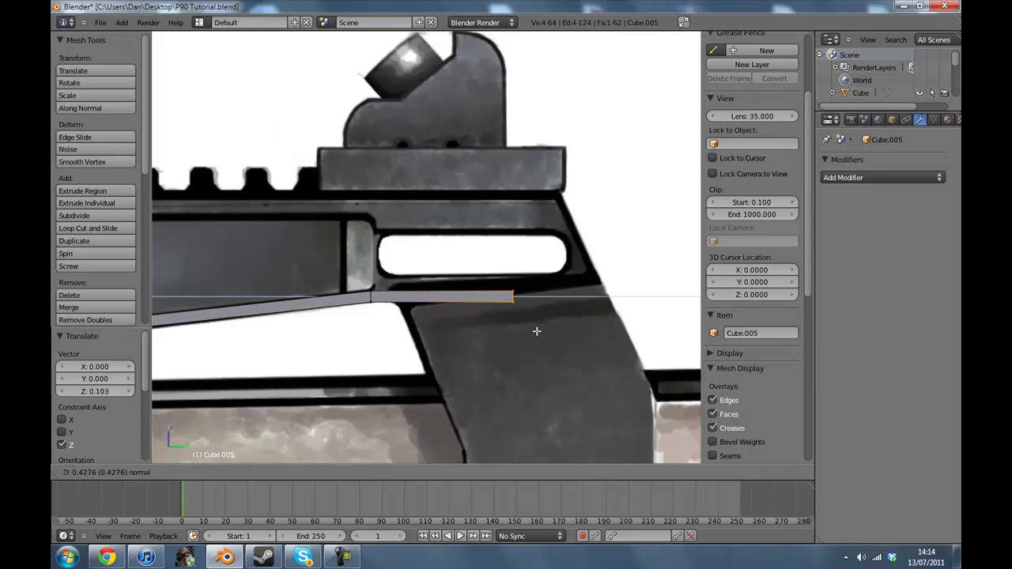
pyautogui.click(536, 331)
pyautogui.press('g')
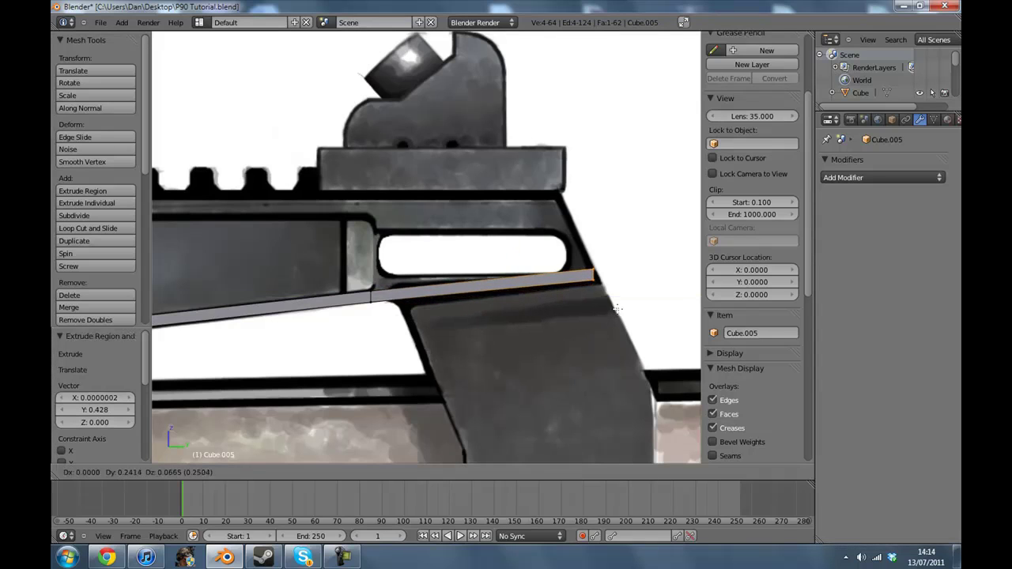
pyautogui.click(616, 309)
# Step: Move the strip's lower rear corner vertices out to match the slant of the receiver's rear edge
pyautogui.press('a')
pyautogui.press('b')
pyautogui.moveTo(589, 277); pyautogui.dragTo(602, 291)
pyautogui.press('g')
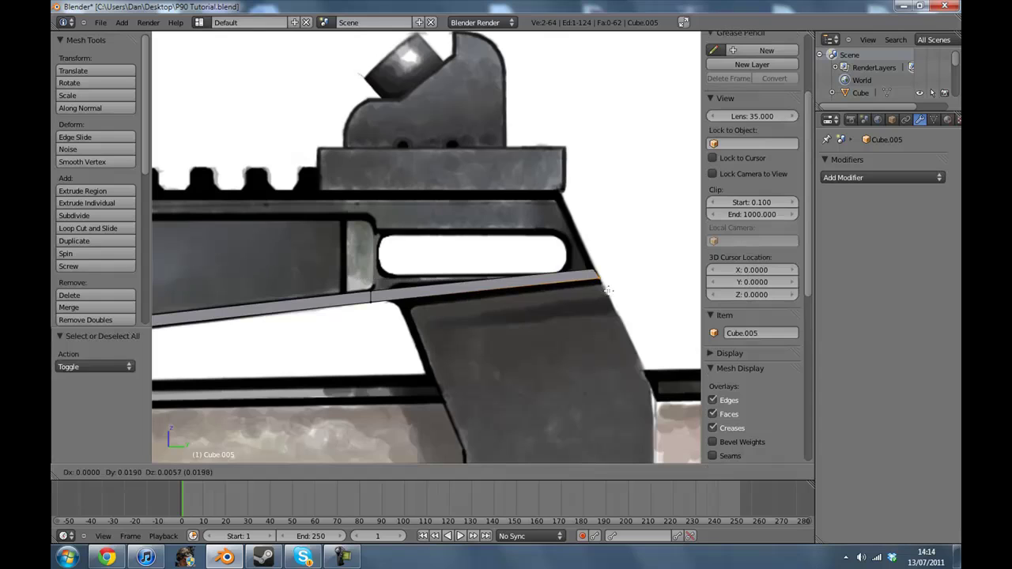
pyautogui.click(608, 292)
# Step: Select the top face of the strip's rear section and extrude it upward over the slotted opening to just above the slot
pyautogui.press('a')
pyautogui.press('b')
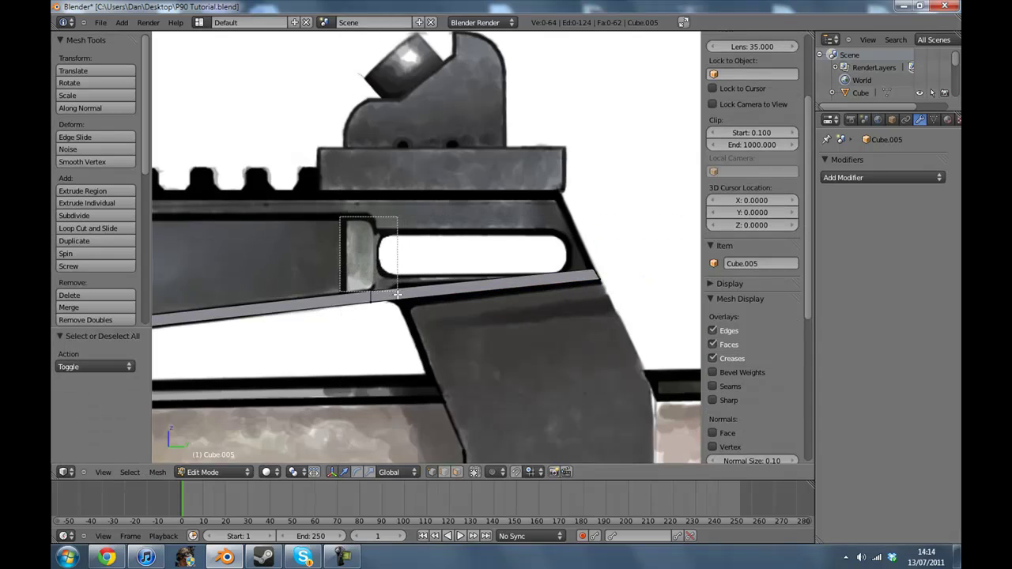
pyautogui.moveTo(397, 294); pyautogui.dragTo(398, 294)
pyautogui.press('b')
pyautogui.moveTo(571, 240); pyautogui.dragTo(607, 270)
pyautogui.press('e')
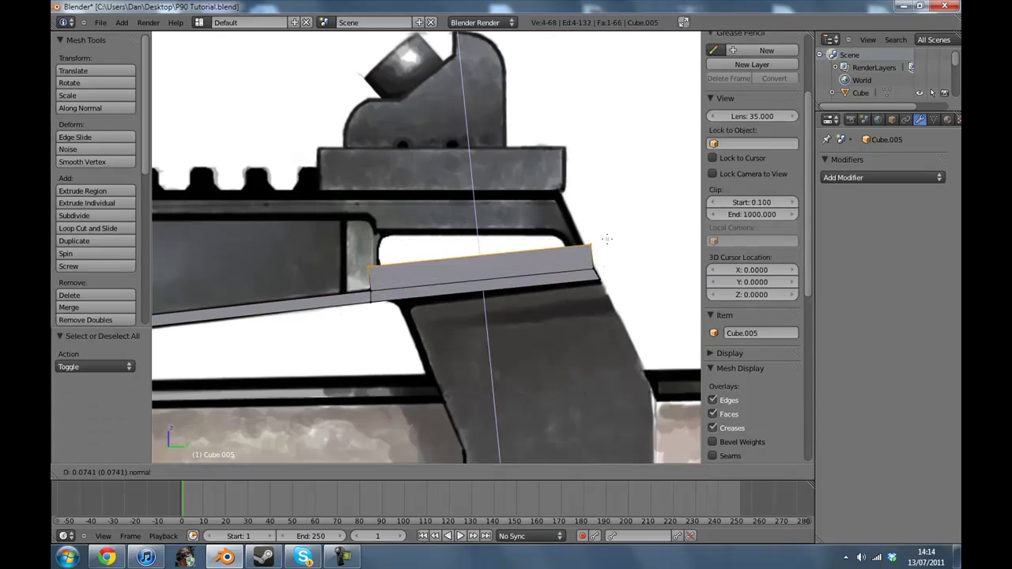
pyautogui.click(523, 229)
pyautogui.moveTo(481, 235); pyautogui.dragTo(493, 166)
# Step: Move the rear section's upper rear vertices by about -0.089 along Y and -0.051 along Z, onto the slanted rear edge
pyautogui.press('a')
pyautogui.press('b')
pyautogui.moveTo(579, 178); pyautogui.dragTo(609, 220)
pyautogui.press('g')
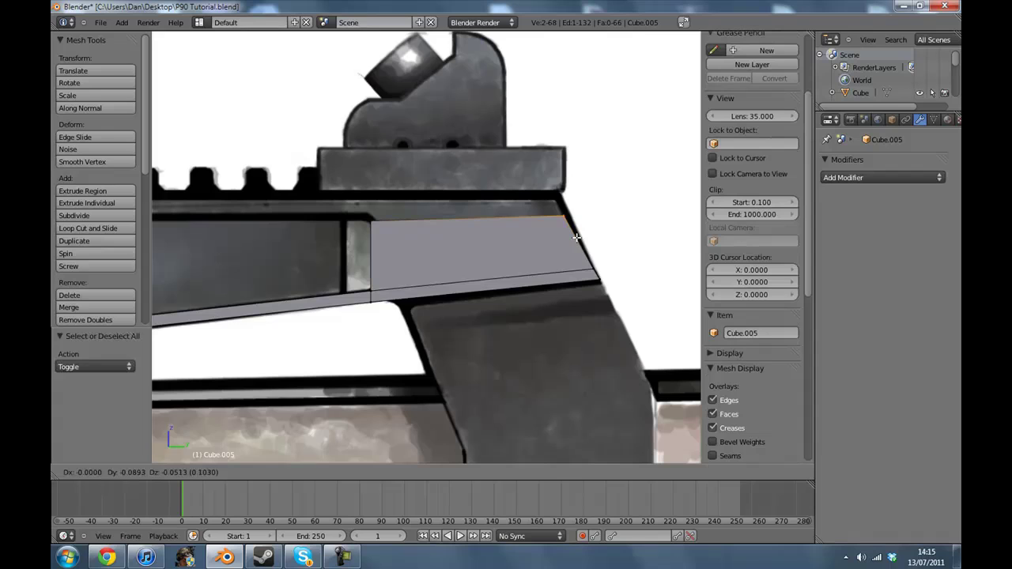
pyautogui.click(577, 237)
# Step: Extrude the rear section's top face upward as a thin band to the receiver's top edge
pyautogui.press('b')
pyautogui.moveTo(290, 177); pyautogui.dragTo(655, 244)
pyautogui.press('e')
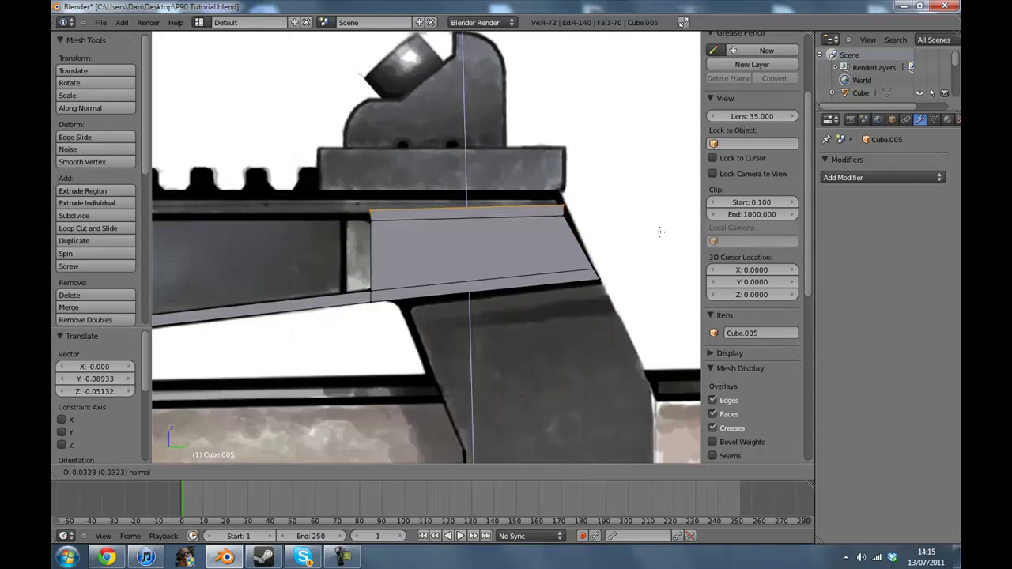
pyautogui.click(660, 227)
pyautogui.moveTo(466, 166); pyautogui.dragTo(468, 159)
pyautogui.click(471, 151)
# Step: Switch to wireframe and move the band's upper rear vertices onto the receiver's top rear corner
pyautogui.press('z')
pyautogui.press('a')
pyautogui.press('b')
pyautogui.moveTo(548, 163); pyautogui.dragTo(589, 224)
pyautogui.press('g')
pyautogui.click(576, 204)
# Step: Select the front end face of the thin top band and extrude it forward by about 0.051 along Y
pyautogui.press('a')
pyautogui.press('b')
pyautogui.moveTo(323, 180); pyautogui.dragTo(389, 231)
pyautogui.keyDown('shift'); pyautogui.moveTo(371, 238); pyautogui.dragTo(662, 242, button='middle'); pyautogui.keyUp('shift')
pyautogui.scroll(-4, 663, 242)
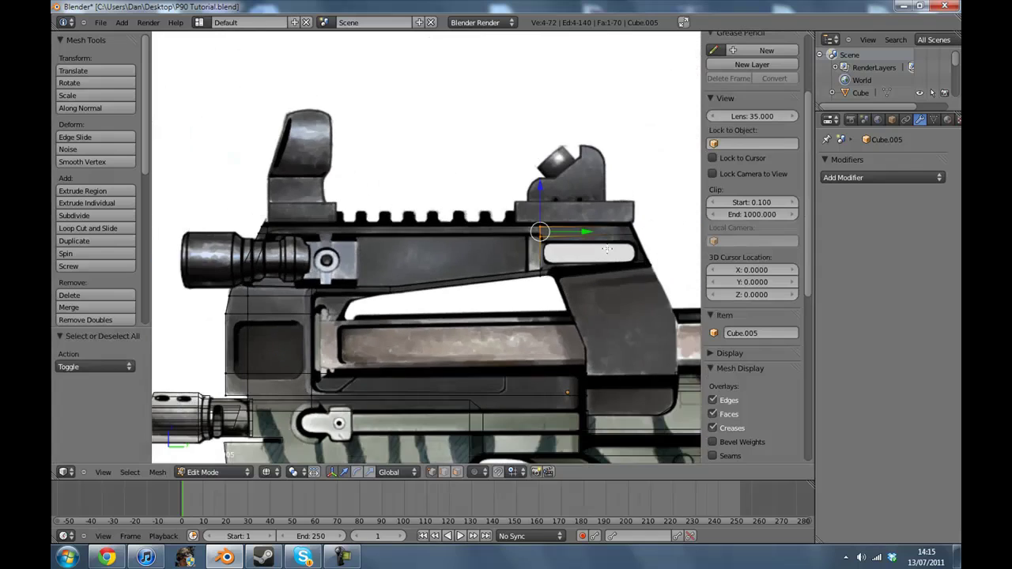
pyautogui.press('e')
pyautogui.click(648, 246)
pyautogui.scroll(2, 606, 269)
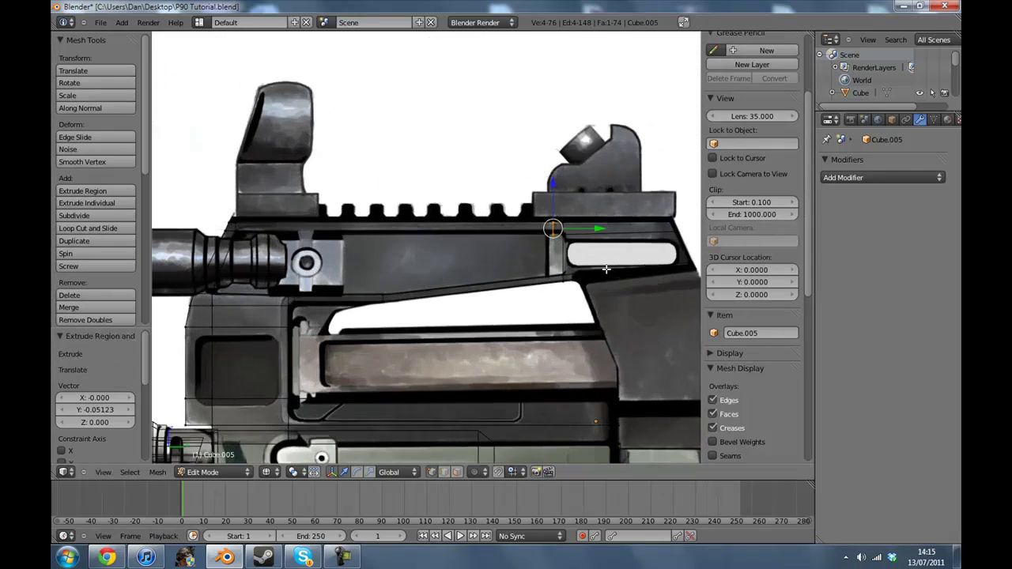
# Step: Select the lower front vertices of the short top-band extrusion and raise them by about 0.019 along Z
pyautogui.press('a')
pyautogui.press('b')
pyautogui.moveTo(570, 222); pyautogui.dragTo(585, 256)
pyautogui.press('b')
# Step: Extrude the band's front face forward along Y, beneath the rail, until it reaches the receiver's slanted front post
pyautogui.keyDown('shift'); pyautogui.moveTo(584, 252); pyautogui.dragTo(652, 255, button='middle'); pyautogui.keyUp('shift')
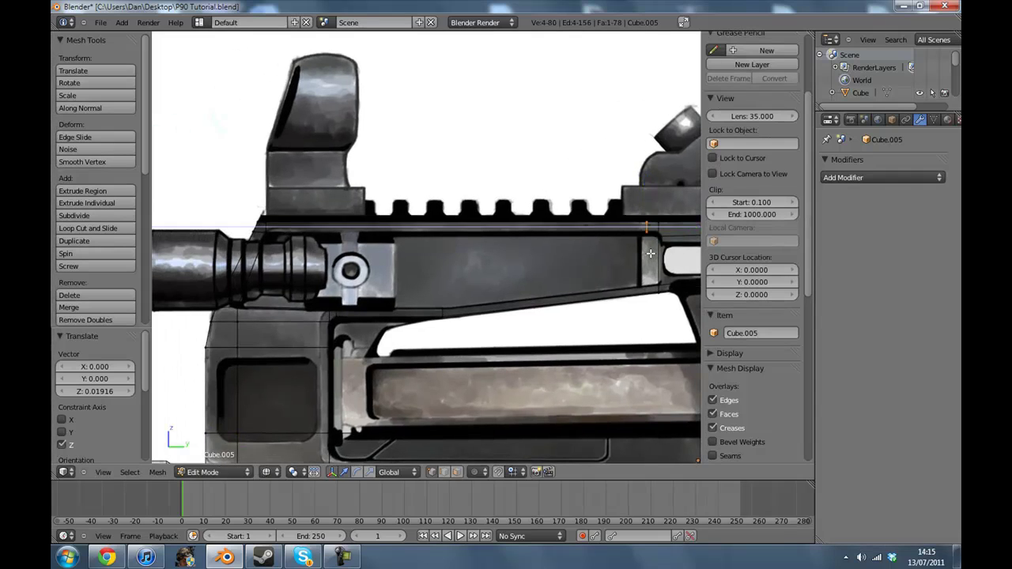
pyautogui.press('e')
pyautogui.press('y')
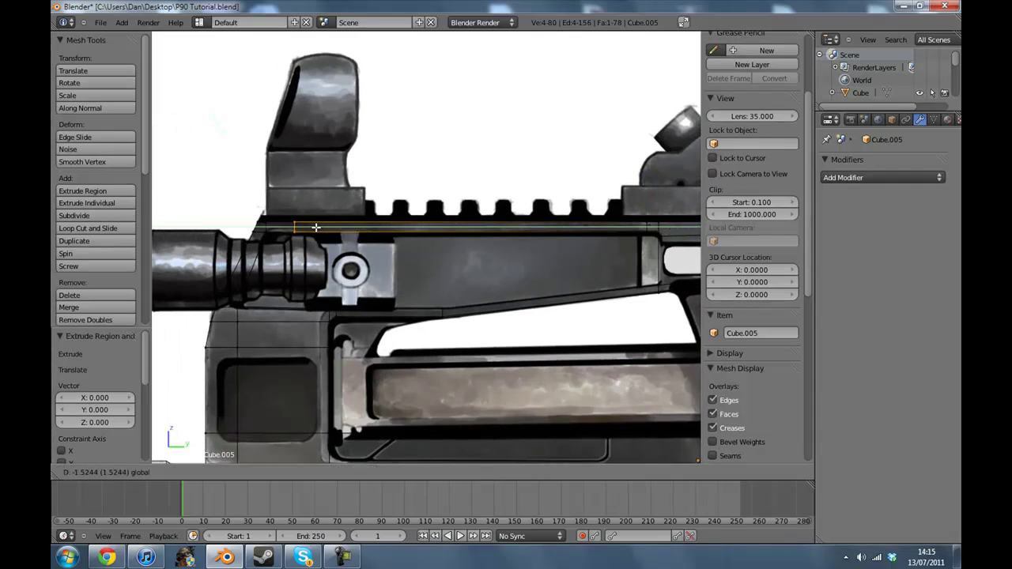
pyautogui.click(296, 226)
# Step: Merge the first two pairs of vertices where the top band's front end meets the slanted front post
pyautogui.scroll(3, 276, 245)
pyautogui.moveTo(253, 261)
pyautogui.keyDown('shift'); pyautogui.mouseDown(button='middle')
pyautogui.moveTo(603, 330)
pyautogui.moveTo(469, 308)
pyautogui.moveTo(421, 332)
pyautogui.mouseUp(button='middle'); pyautogui.keyUp('shift')
pyautogui.scroll(3, 603, 329)
pyautogui.press('z')
pyautogui.scroll(2, 470, 308)
pyautogui.scroll(5, 418, 364)
pyautogui.press('a')
pyautogui.rightClick(397, 377)
pyautogui.keyDown('shift'); pyautogui.rightClick(346, 372); pyautogui.keyUp('shift')
pyautogui.press('w')
pyautogui.click(345, 373)
pyautogui.click(345, 372)
pyautogui.press('a')
pyautogui.scroll(-3, 382, 411)
pyautogui.rightClick(404, 396)
pyautogui.keyDown('shift'); pyautogui.rightClick(381, 386); pyautogui.keyUp('shift')
pyautogui.press('w')
pyautogui.click(378, 387)
pyautogui.click(377, 388)
# Step: Merge the remaining two vertex pairs joining the top band to the slanted front post
pyautogui.press('a')
pyautogui.rightClick(483, 353)
pyautogui.keyDown('shift'); pyautogui.rightClick(462, 354); pyautogui.keyUp('shift')
pyautogui.press('w')
pyautogui.doubleClick(461, 353)
pyautogui.press('a')
pyautogui.rightClick(484, 289)
pyautogui.keyDown('shift'); pyautogui.rightClick(470, 290); pyautogui.keyUp('shift')
pyautogui.press('w')
pyautogui.click(469, 287)
pyautogui.click(469, 288)
pyautogui.press('a')
# Step: Leave mesh editing and widen the whole receiver frame along X to an overall width of about 0.308
pyautogui.scroll(-8, 475, 298)
pyautogui.press('Tab')
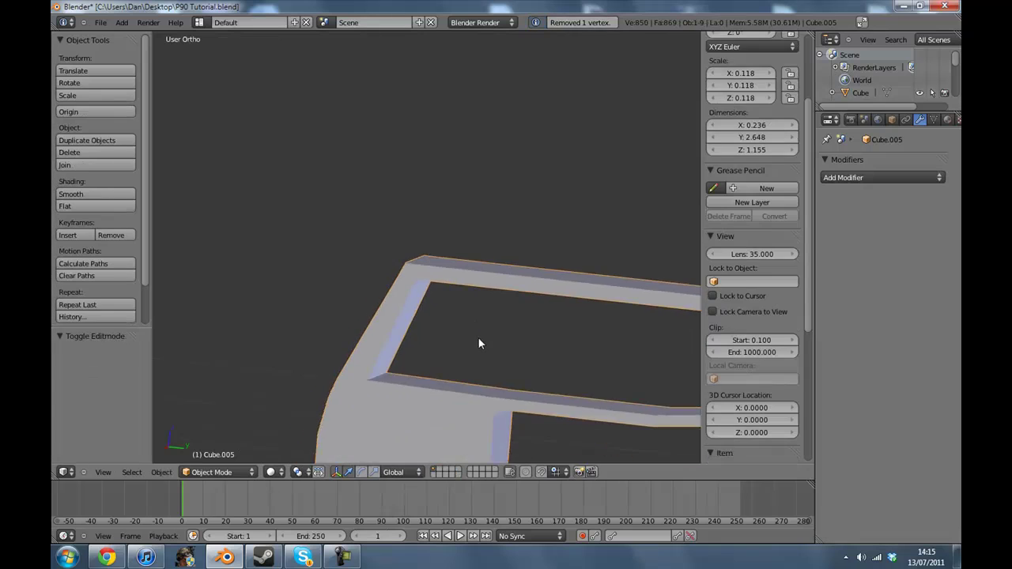
pyautogui.press('z')
pyautogui.press('z')
pyautogui.moveTo(403, 319); pyautogui.dragTo(528, 340, button='middle')
pyautogui.scroll(-1, 472, 277)
pyautogui.scroll(3, 514, 336)
pyautogui.moveTo(447, 323); pyautogui.dragTo(429, 277, button='middle')
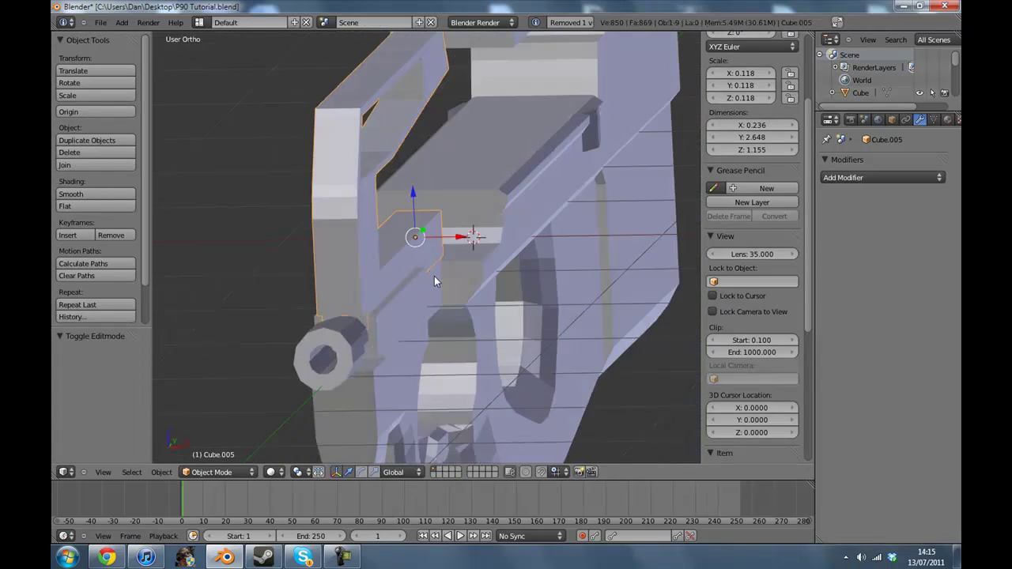
pyautogui.scroll(4, 429, 278)
pyautogui.press('s')
pyautogui.press('x')
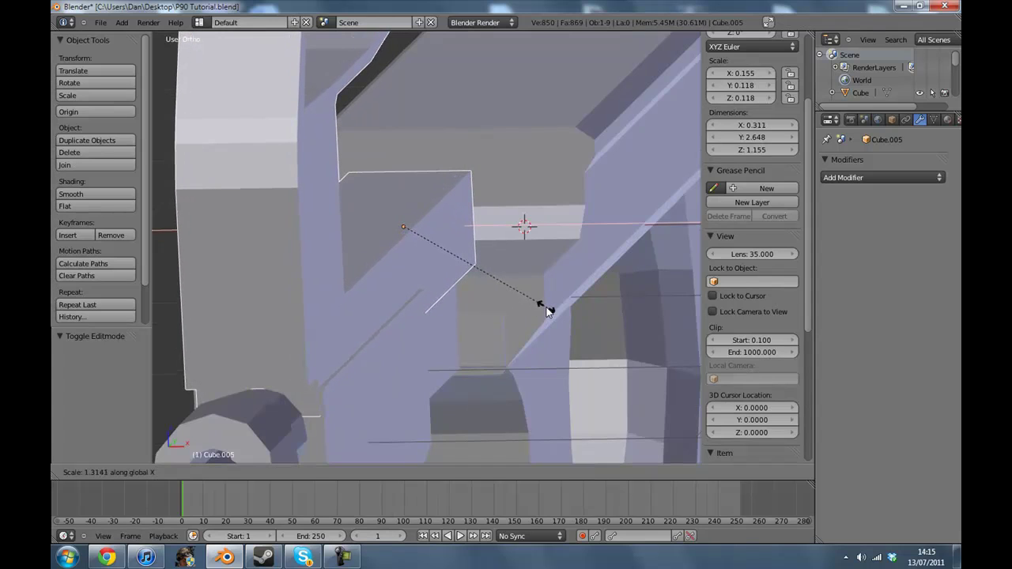
pyautogui.click(552, 310)
# Step: In the right side view, duplicate the spare cube and place the copy over the front of the upper receiver
pyautogui.moveTo(553, 312); pyautogui.dragTo(379, 348, button='middle')
pyautogui.click(102, 472)
pyautogui.click(126, 368)
pyautogui.scroll(-4, 353, 277)
pyautogui.scroll(-4, 578, 225)
pyautogui.press('a')
pyautogui.keyDown('shift'); pyautogui.moveTo(578, 226); pyautogui.dragTo(551, 228, button='middle'); pyautogui.keyUp('shift')
pyautogui.rightClick(563, 229)
pyautogui.scroll(3, 564, 230)
pyautogui.scroll(1, 563, 229)
pyautogui.hotkey('shift', 'd')
pyautogui.click(332, 237)
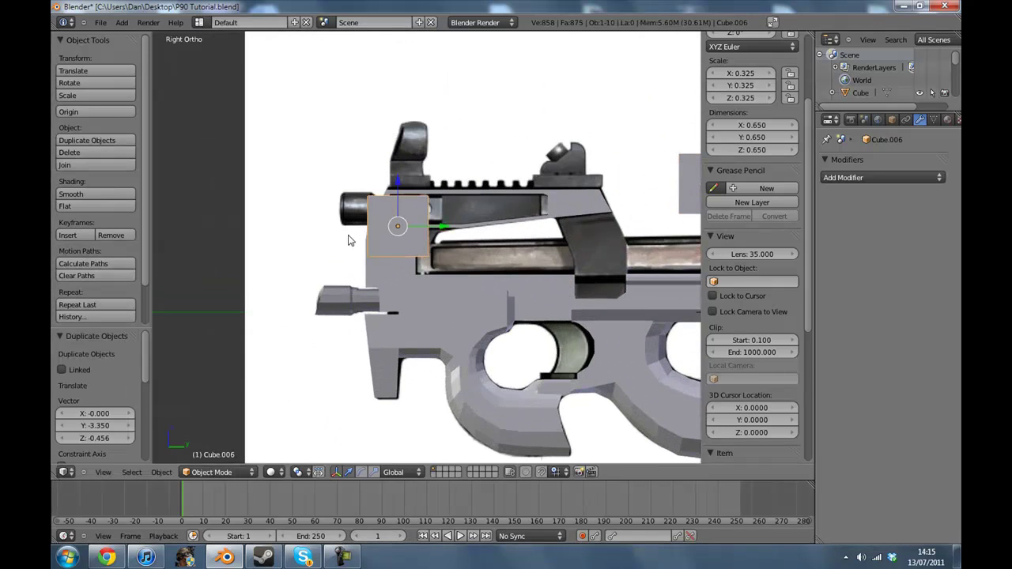
# Step: Shrink the duplicated cube to a scale of about 0.093 and move it into the receiver's upper opening behind the flashlight mount
pyautogui.scroll(5, 530, 198)
pyautogui.moveTo(546, 211)
pyautogui.keyDown('shift'); pyautogui.mouseDown(button='middle')
pyautogui.moveTo(551, 247)
pyautogui.moveTo(460, 285)
pyautogui.mouseUp(button='middle'); pyautogui.keyUp('shift')
pyautogui.press('s')
pyautogui.click(415, 336)
pyautogui.press('g')
pyautogui.click(547, 280)
pyautogui.press('z')
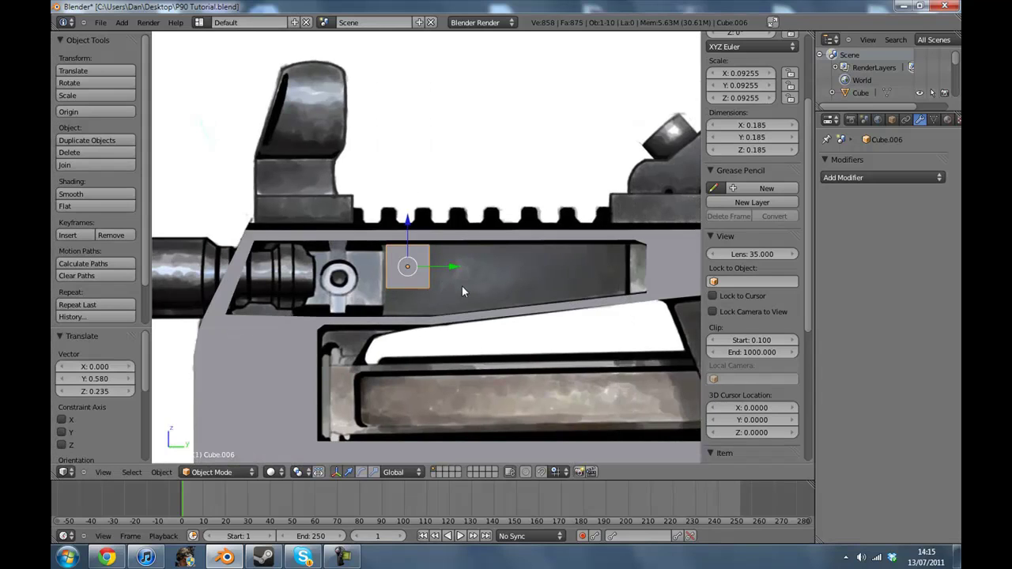
# Step: Stretch the small cube along Y to a length of about 1.718 and position it across the receiver's upper opening
pyautogui.press('s')
pyautogui.press('Escape')
pyautogui.press('s')
pyautogui.press('z')
pyautogui.press('y')
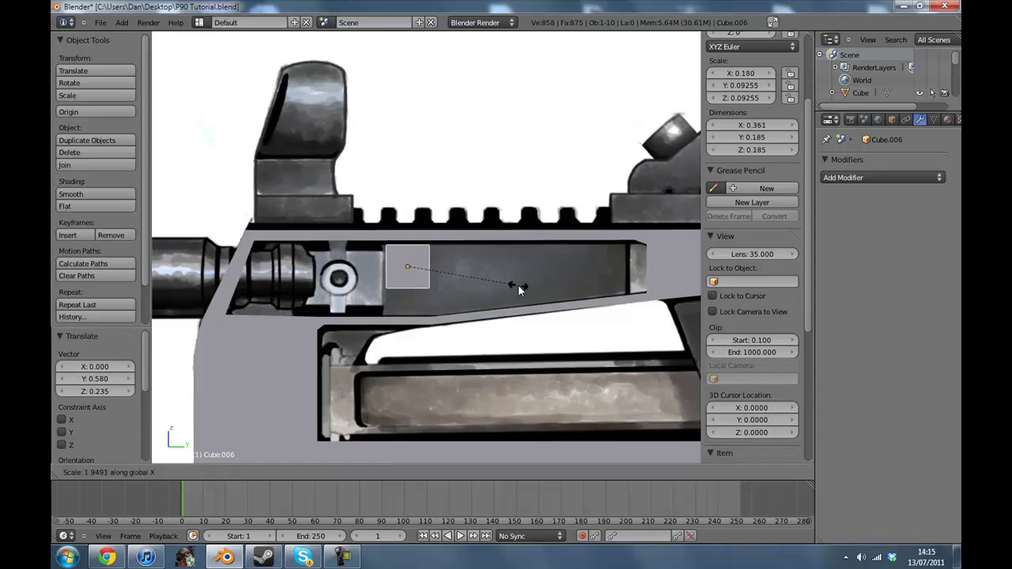
pyautogui.click(940, 333)
pyautogui.press('g')
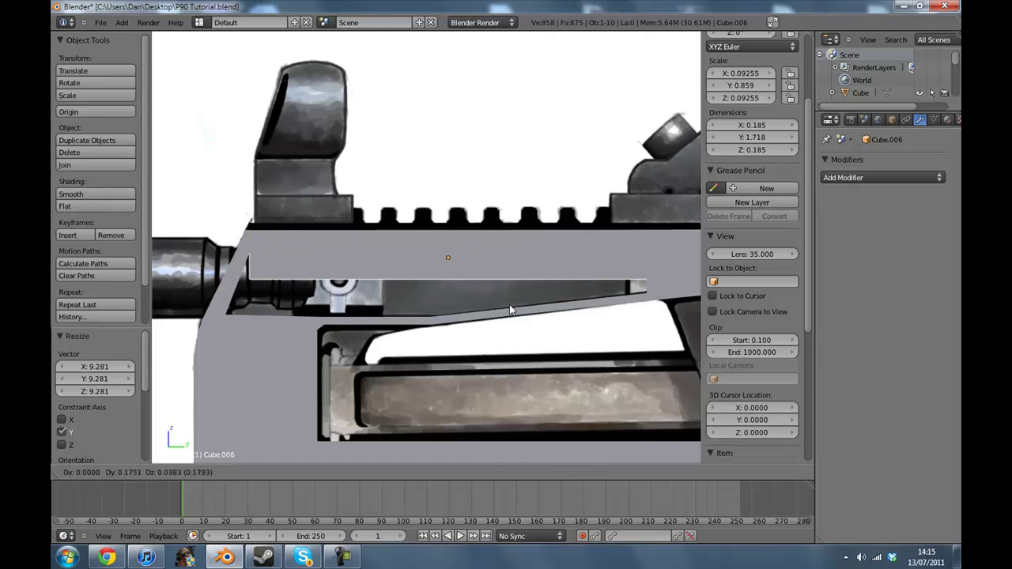
pyautogui.click(510, 309)
# Step: Edit the stretched block's mesh and lower its bottom face to the lower edge at the opening's rear end
pyautogui.press('Tab')
pyautogui.press('a')
pyautogui.rightClick(391, 299)
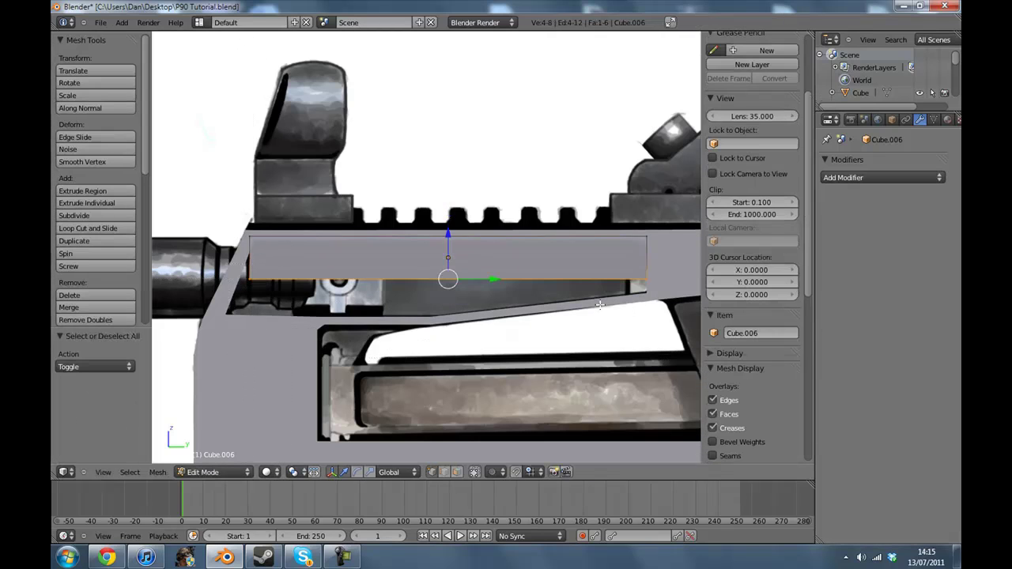
pyautogui.moveTo(446, 234); pyautogui.dragTo(447, 253)
# Step: Move the block's lower front edge by about -0.140 along Y and -0.101 along Z, following the slanted front post
pyautogui.press('a')
pyautogui.rightClick(245, 300)
pyautogui.press('g')
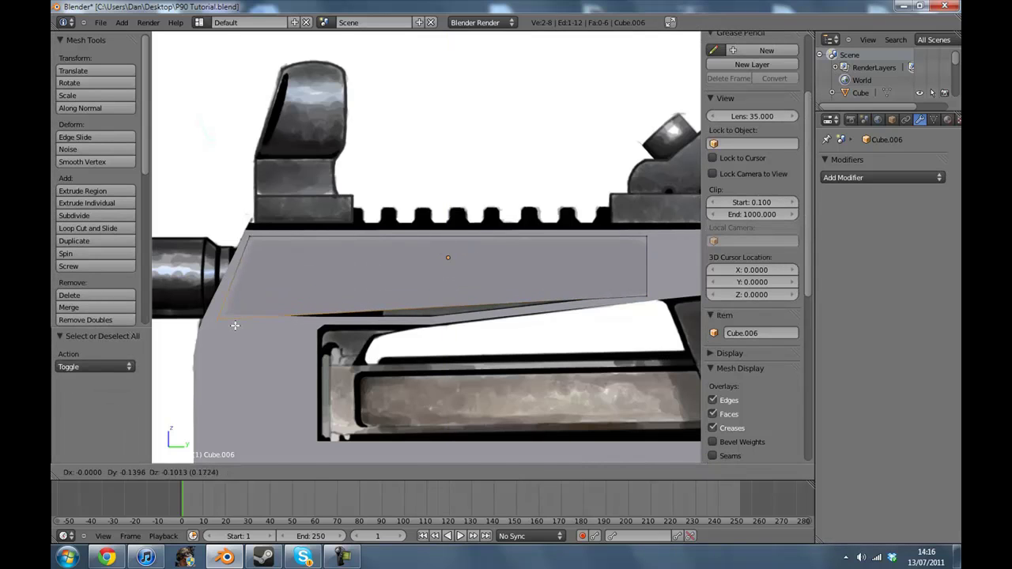
pyautogui.click(235, 326)
# Step: Add a vertical loop cut across the block's middle and move its lower vertices to the bend in the lower frame edge
pyautogui.press('a')
pyautogui.click(102, 225)
pyautogui.click(449, 283)
pyautogui.click(448, 283)
pyautogui.press('a')
pyautogui.press('b')
pyautogui.moveTo(429, 301); pyautogui.dragTo(435, 325)
pyautogui.press('g')
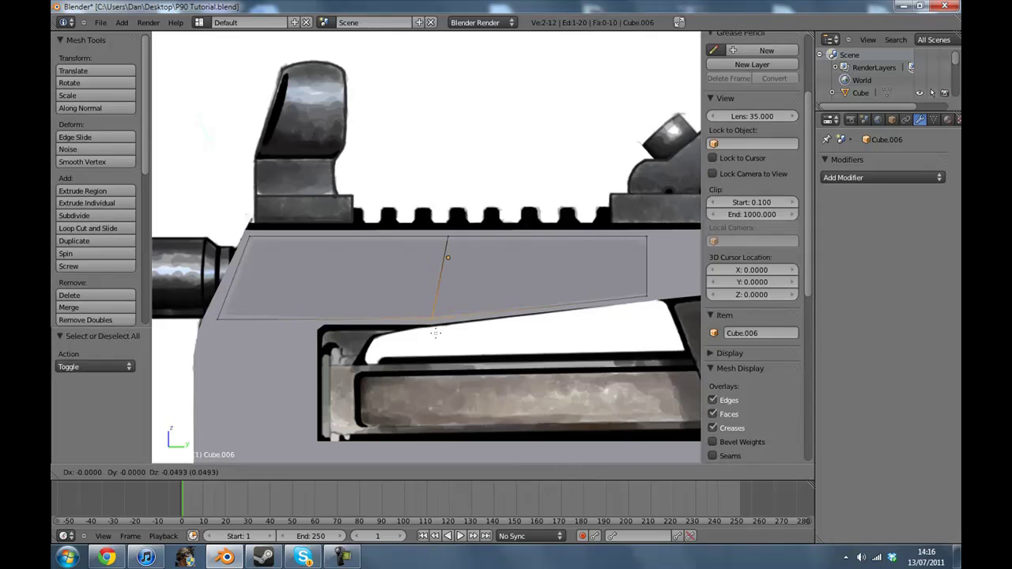
pyautogui.click(436, 336)
# Step: Leave mesh editing and narrow the panel block along X by about 0.838 so it sits recessed inside the receiver frame
pyautogui.press('Tab')
pyautogui.press('z')
pyautogui.moveTo(393, 294)
pyautogui.mouseDown(button='middle')
pyautogui.moveTo(440, 231)
pyautogui.moveTo(403, 263)
pyautogui.mouseUp(button='middle')
pyautogui.press('z')
pyautogui.press('s')
pyautogui.press('x')
pyautogui.click(518, 259)
pyautogui.moveTo(518, 259); pyautogui.dragTo(441, 301, button='middle')
pyautogui.scroll(-7, 438, 287)
pyautogui.scroll(4, 440, 301)
pyautogui.scroll(4, 440, 299)
pyautogui.moveTo(558, 304); pyautogui.dragTo(132, 401, button='middle')
# Step: Open the upper receiver frame's mesh for editing and show it as wireframe over the side reference at the rear bracket
pyautogui.click(107, 472)
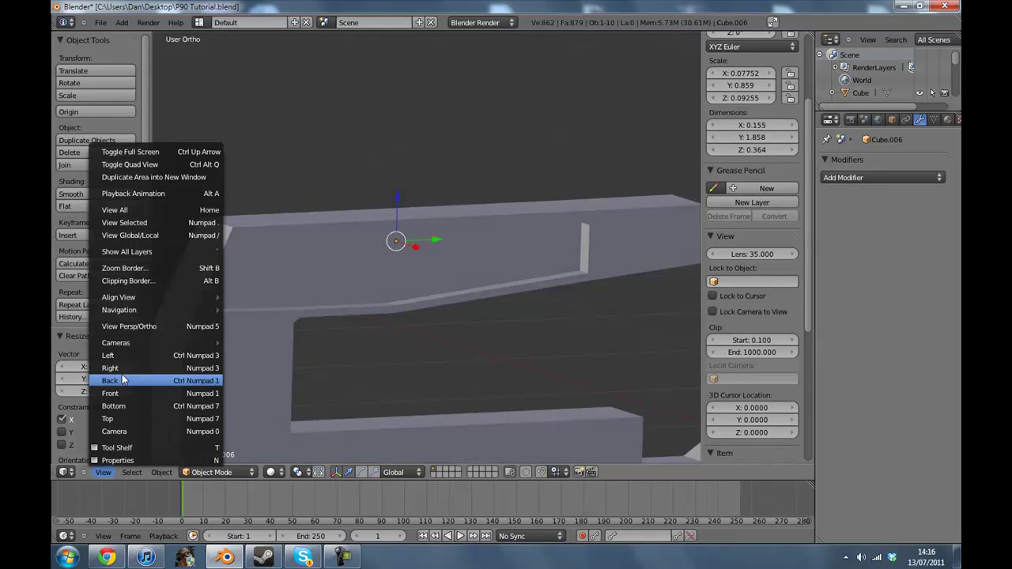
pyautogui.click(119, 380)
pyautogui.scroll(-3, 347, 304)
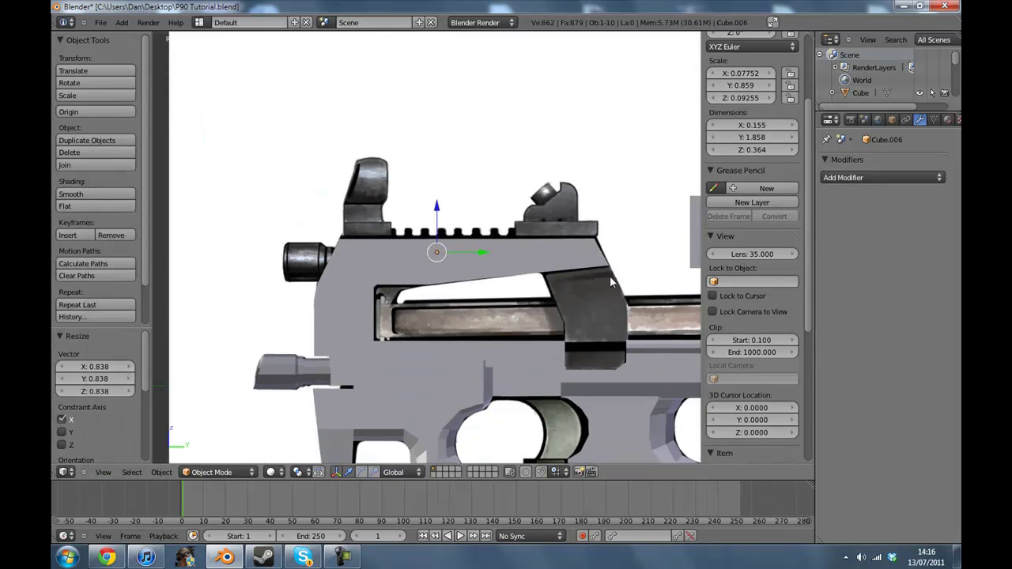
pyautogui.keyDown('shift'); pyautogui.moveTo(615, 279); pyautogui.dragTo(539, 274, button='middle'); pyautogui.keyUp('shift')
pyautogui.press('a')
pyautogui.scroll(3, 543, 291)
pyautogui.rightClick(552, 272)
pyautogui.keyDown('shift'); pyautogui.moveTo(599, 280); pyautogui.dragTo(538, 270, button='middle'); pyautogui.keyUp('shift')
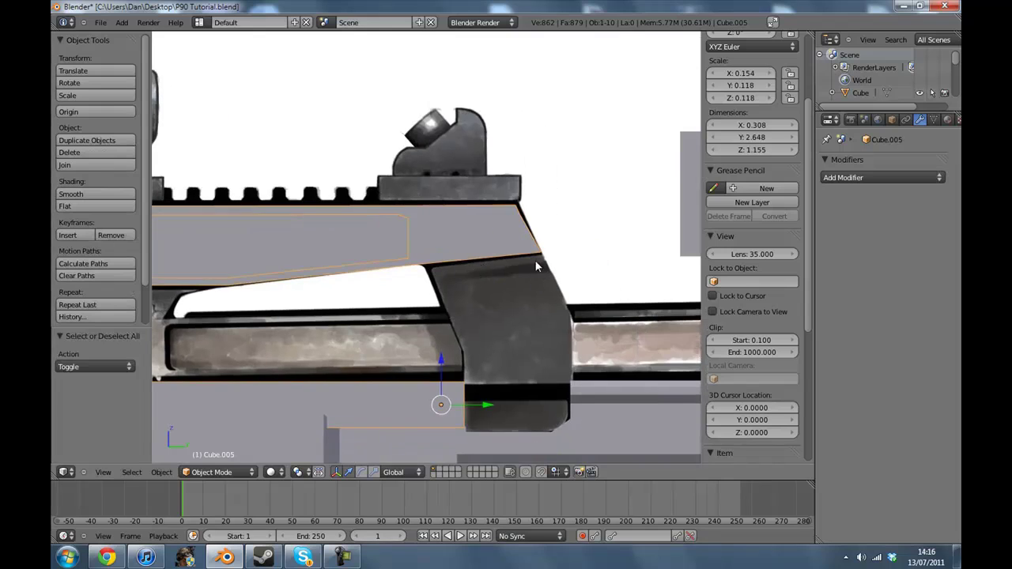
pyautogui.press('Tab')
pyautogui.scroll(-3, 515, 261)
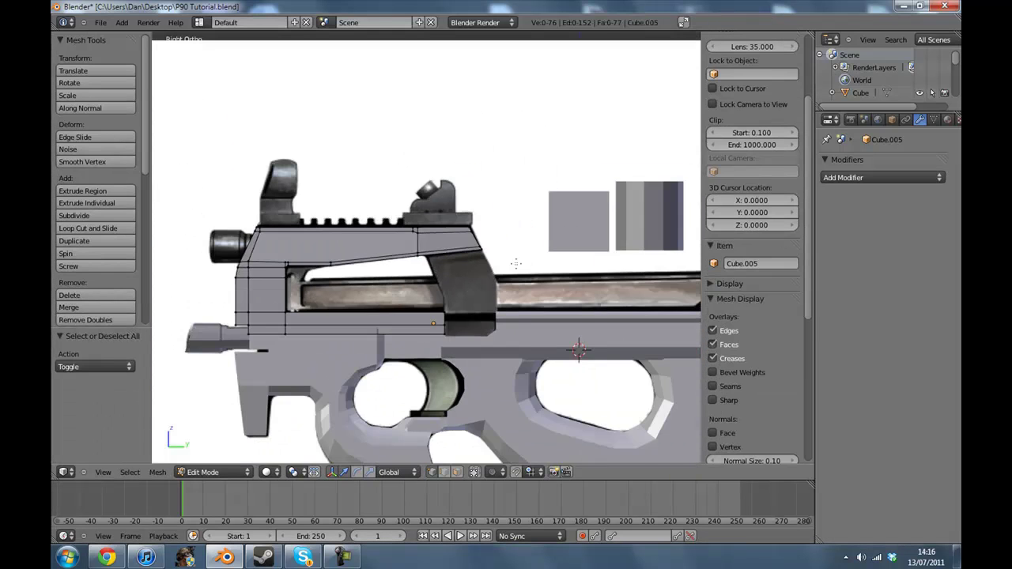
pyautogui.hotkey('alt', 'z')
# Step: Switch to Chrome to examine the bracket shape in the P90 render, and return to Blender
pyautogui.click(111, 559)
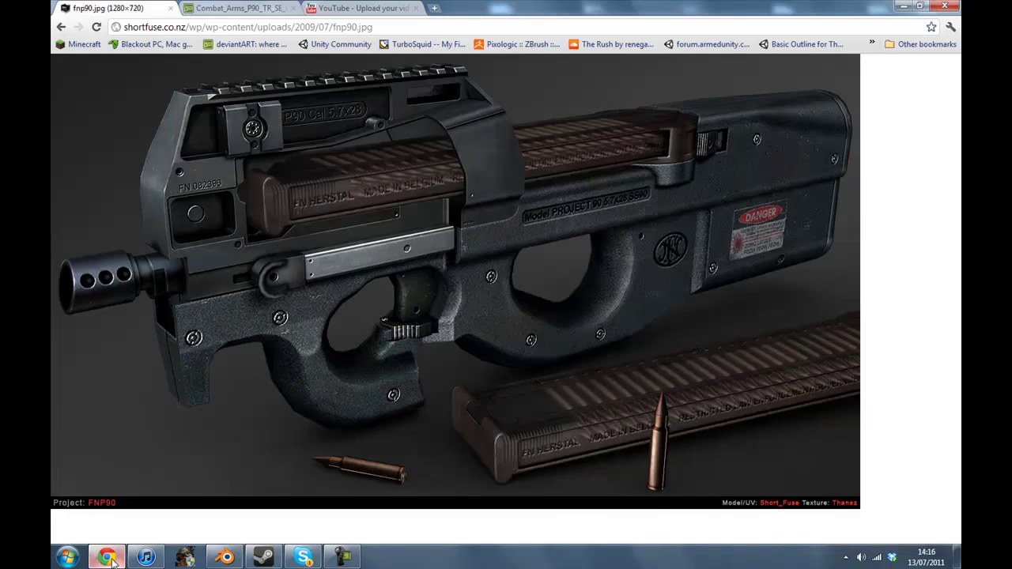
pyautogui.click(111, 560)
pyautogui.click(111, 560)
pyautogui.click(111, 560)
# Step: Add a vertical loop cut through the frame's rear section and slide it to about 0.82, near the slot's front end
pyautogui.scroll(5, 443, 284)
pyautogui.scroll(3, 464, 276)
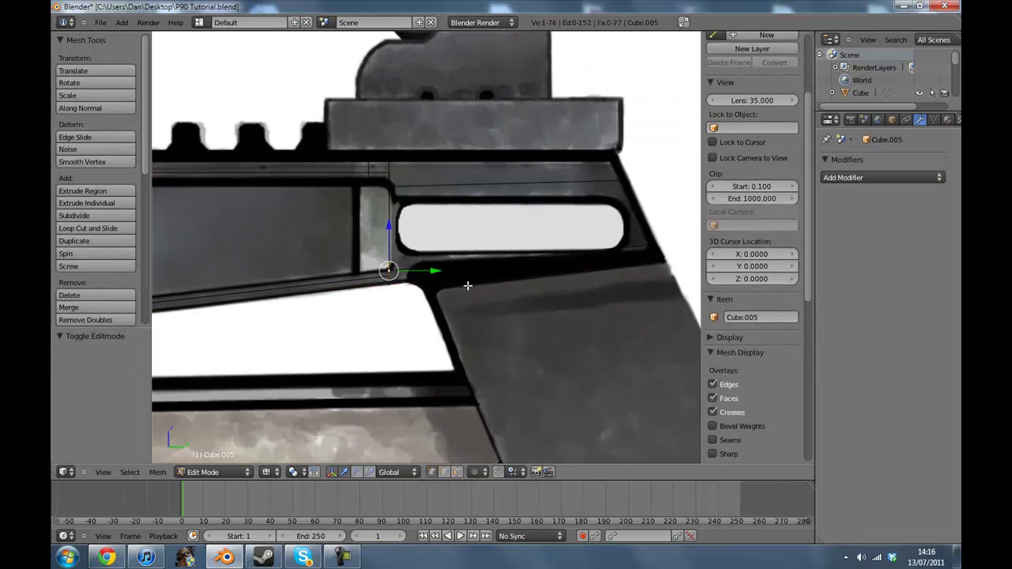
pyautogui.press('Escape')
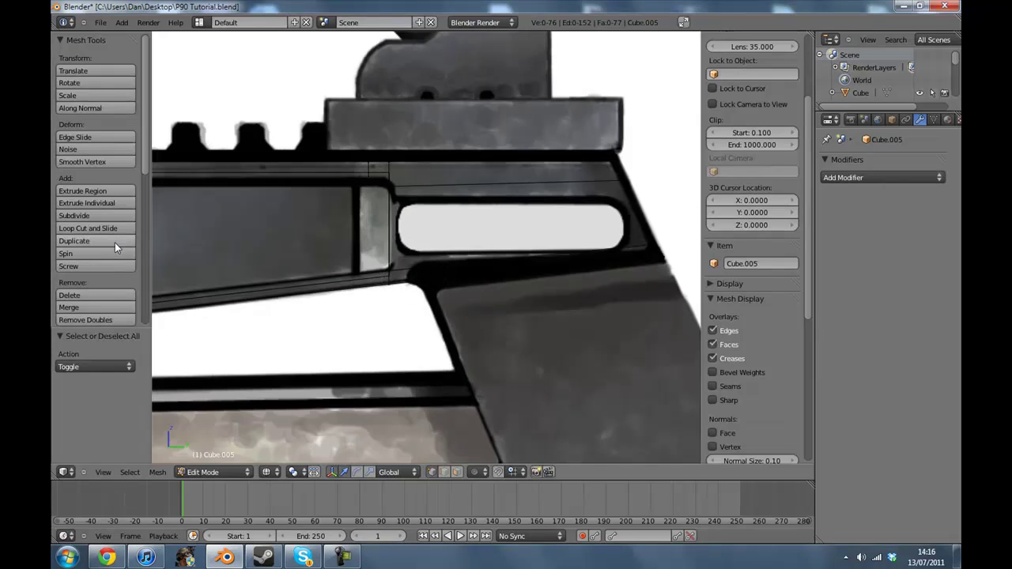
pyautogui.click(111, 229)
pyautogui.click(432, 246)
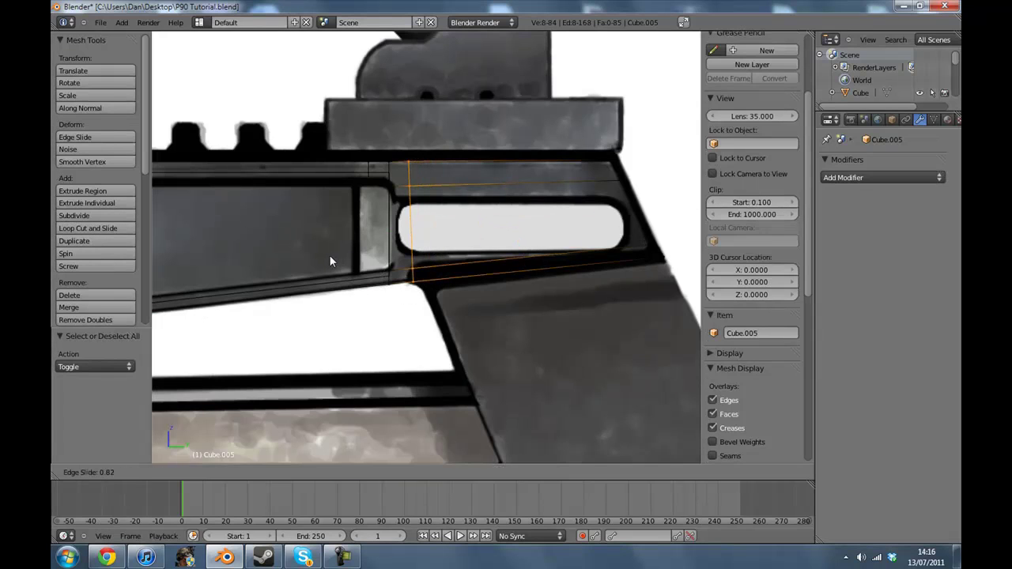
pyautogui.click(331, 256)
# Step: Try to extrude the vertices along the lower edge of the frame's rear section in place
pyautogui.press('a')
pyautogui.press('c')
pyautogui.moveTo(638, 252)
pyautogui.mouseDown()
pyautogui.moveTo(648, 250)
pyautogui.moveTo(420, 281)
pyautogui.mouseUp()
pyautogui.moveTo(546, 281)
pyautogui.keyDown('shift'); pyautogui.mouseDown(button='middle')
pyautogui.moveTo(479, 245)
pyautogui.moveTo(447, 285)
pyautogui.mouseUp(button='middle'); pyautogui.keyUp('shift')
pyautogui.press('e')
pyautogui.click(489, 247)
pyautogui.moveTo(588, 278)
pyautogui.keyDown('shift'); pyautogui.mouseDown(button='middle')
pyautogui.moveTo(453, 253)
pyautogui.moveTo(453, 178)
pyautogui.moveTo(404, 151)
pyautogui.moveTo(355, 148)
pyautogui.mouseUp(button='middle'); pyautogui.keyUp('shift')
pyautogui.scroll(-3, 454, 255)
pyautogui.press('z')
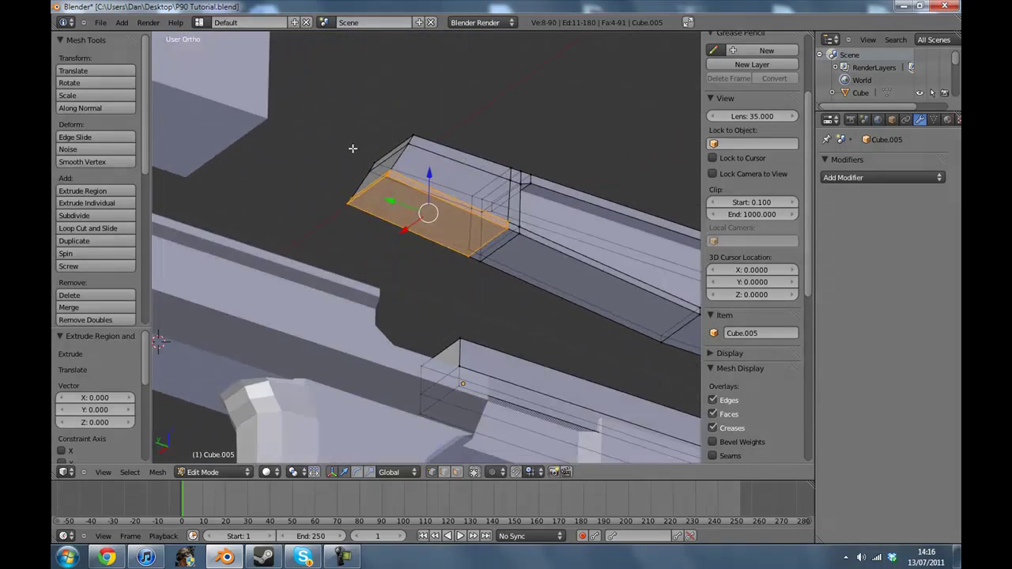
pyautogui.press('Tab')
pyautogui.scroll(3, 499, 175)
pyautogui.press('Tab')
pyautogui.moveTo(498, 171); pyautogui.dragTo(425, 410, button='middle')
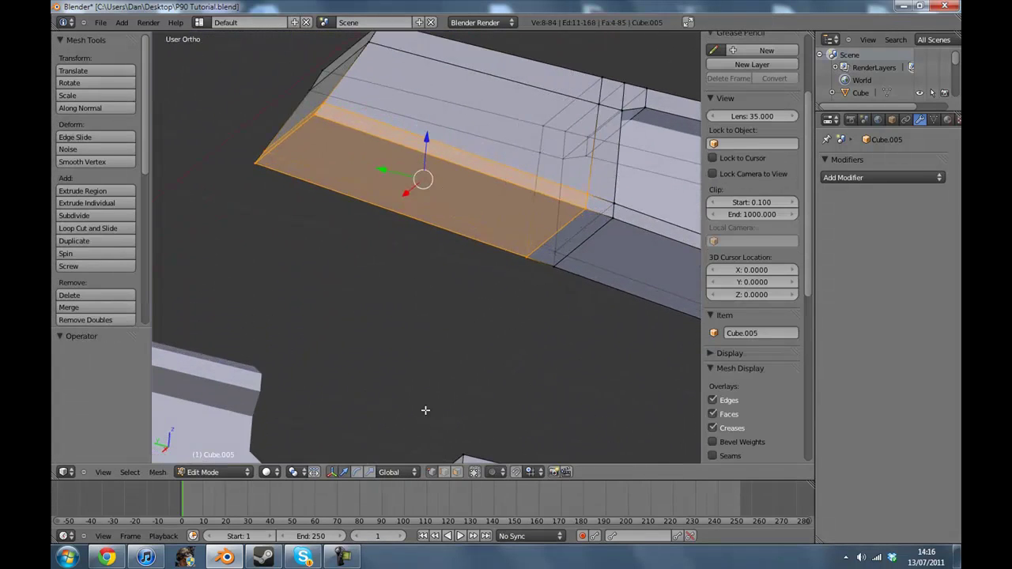
# Step: Switch to face selection and keep only the two narrow side faces along the rear section's lower edge selected
pyautogui.click(456, 474)
pyautogui.moveTo(472, 190); pyautogui.dragTo(486, 171, button='middle')
pyautogui.press('c')
pyautogui.middleClick(413, 191)
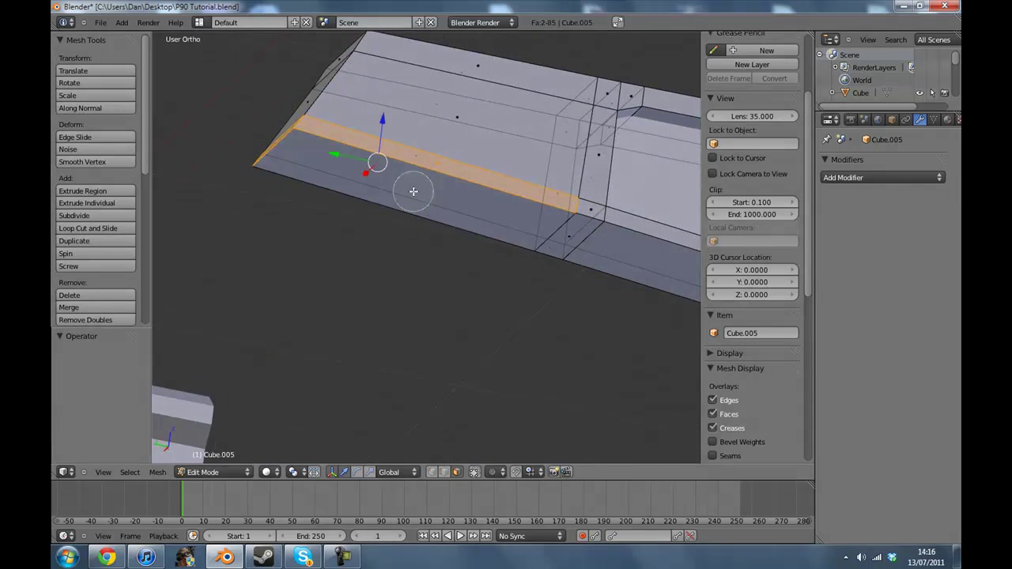
pyautogui.keyDown('shift'); pyautogui.rightClick(396, 215); pyautogui.keyUp('shift')
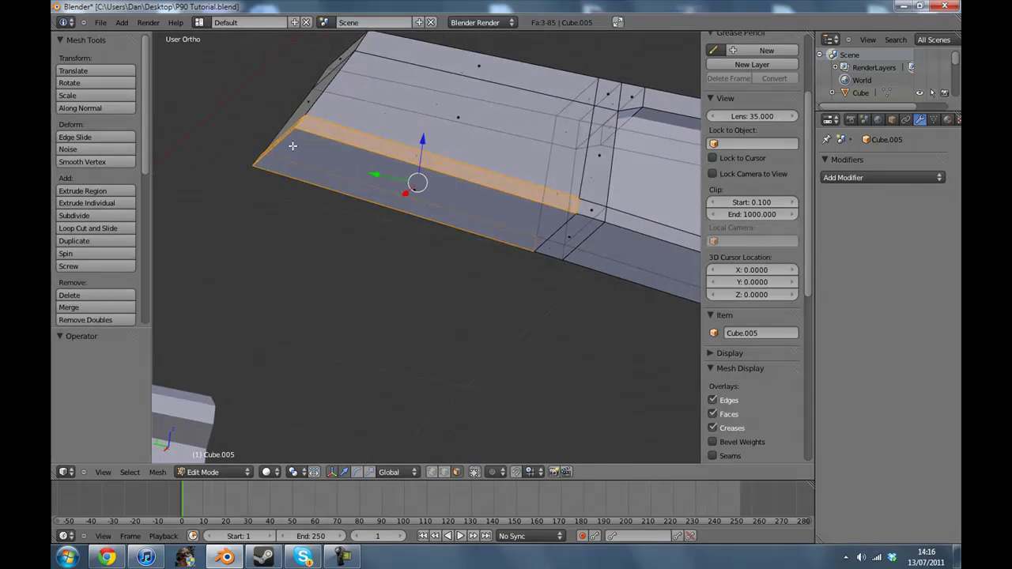
pyautogui.moveTo(288, 143); pyautogui.dragTo(324, 155, button='middle')
pyautogui.keyDown('shift'); pyautogui.rightClick(325, 154); pyautogui.keyUp('shift')
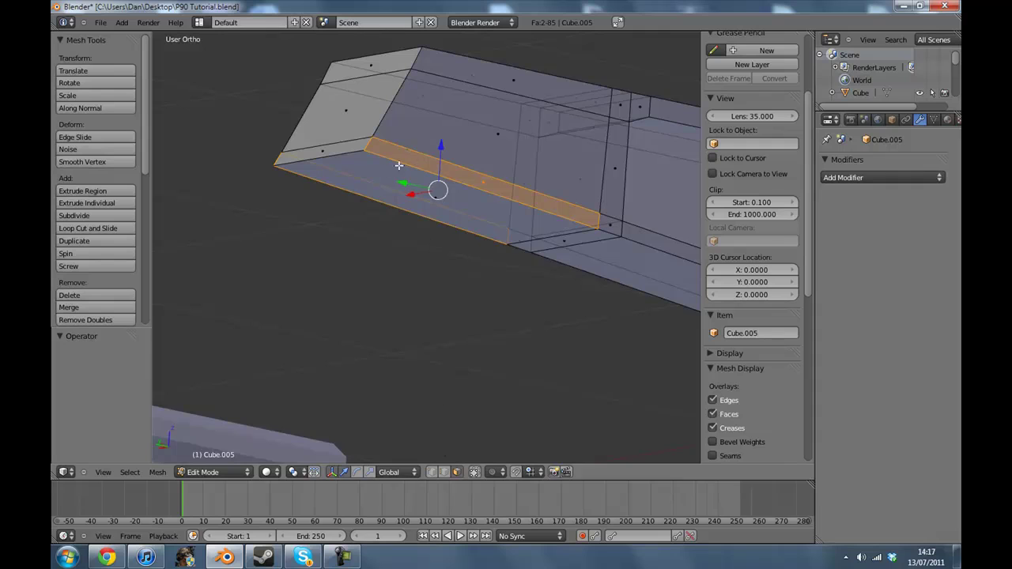
# Step: Extrude the two narrow side faces in place and scale them outward along X by 2.196
pyautogui.click(103, 471)
pyautogui.moveTo(440, 255); pyautogui.dragTo(547, 283, button='middle')
pyautogui.press('e')
pyautogui.click(542, 255)
pyautogui.scroll(-4, 547, 283)
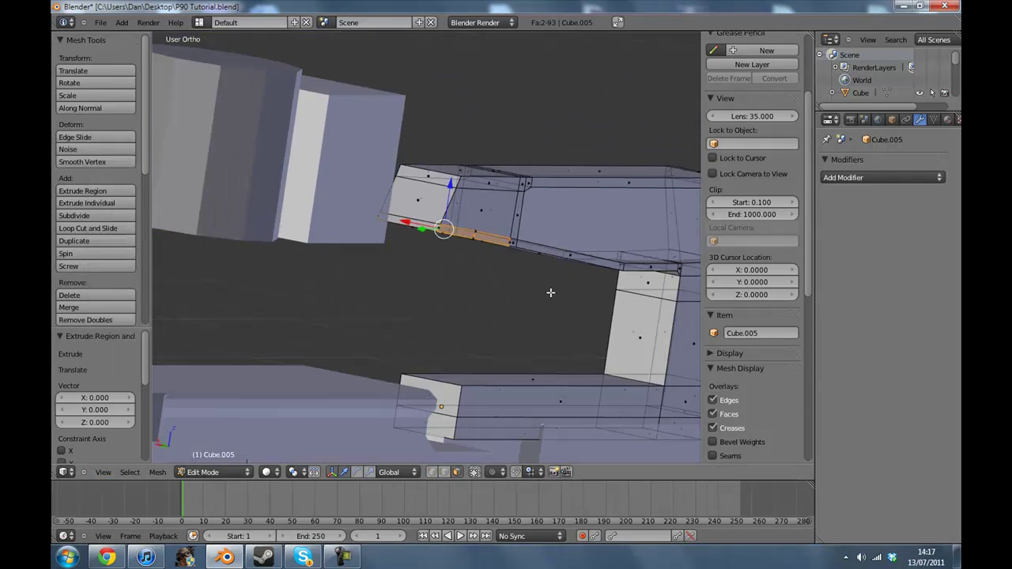
pyautogui.press('s')
pyautogui.press('x')
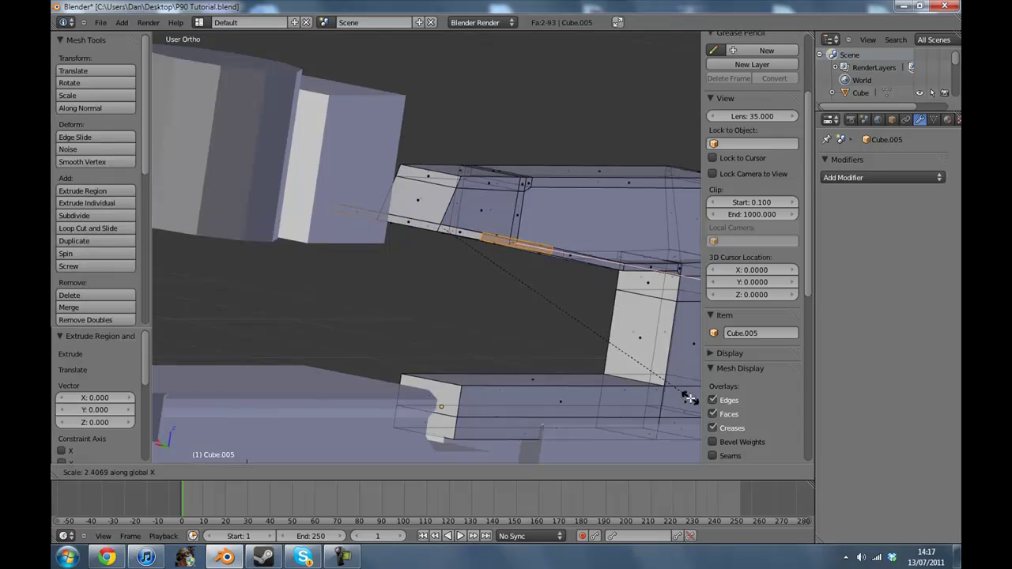
pyautogui.click(625, 352)
pyautogui.moveTo(583, 278); pyautogui.dragTo(470, 318, button='middle')
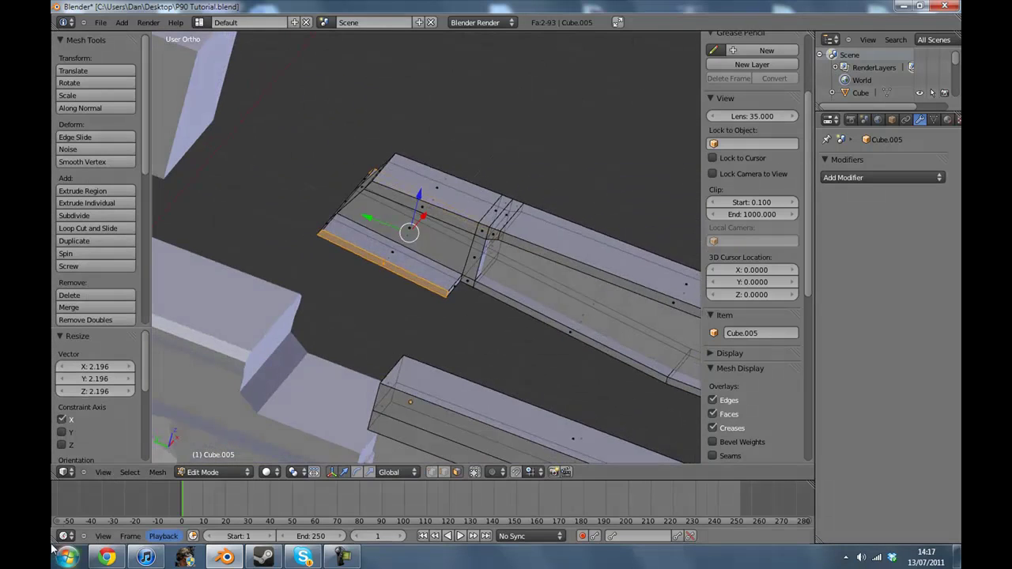
# Step: Move the flared side faces by 0.0383 along Y and -0.06293 along Z to follow the bracket's slope
pyautogui.click(111, 472)
pyautogui.click(110, 367)
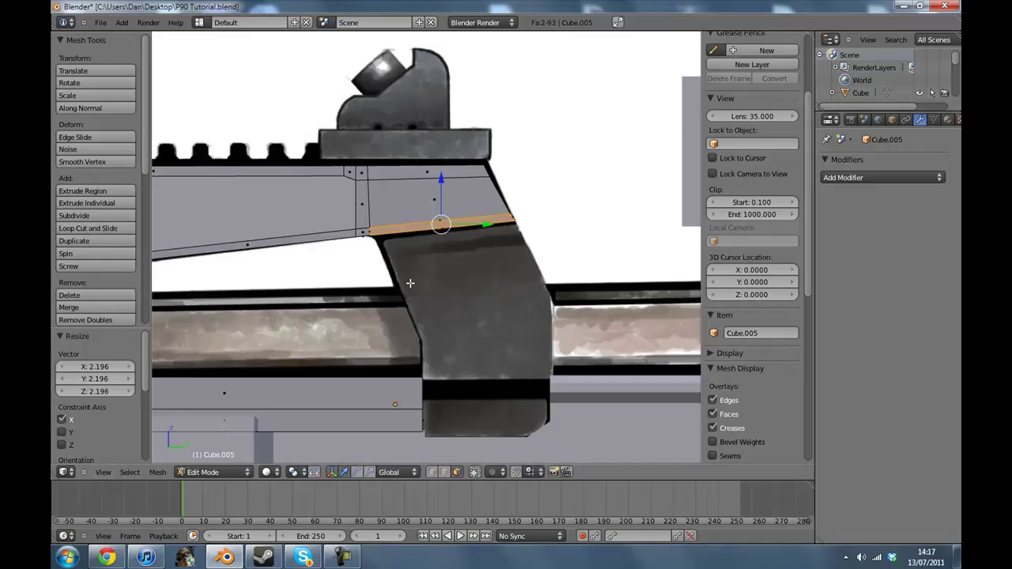
pyautogui.press('g')
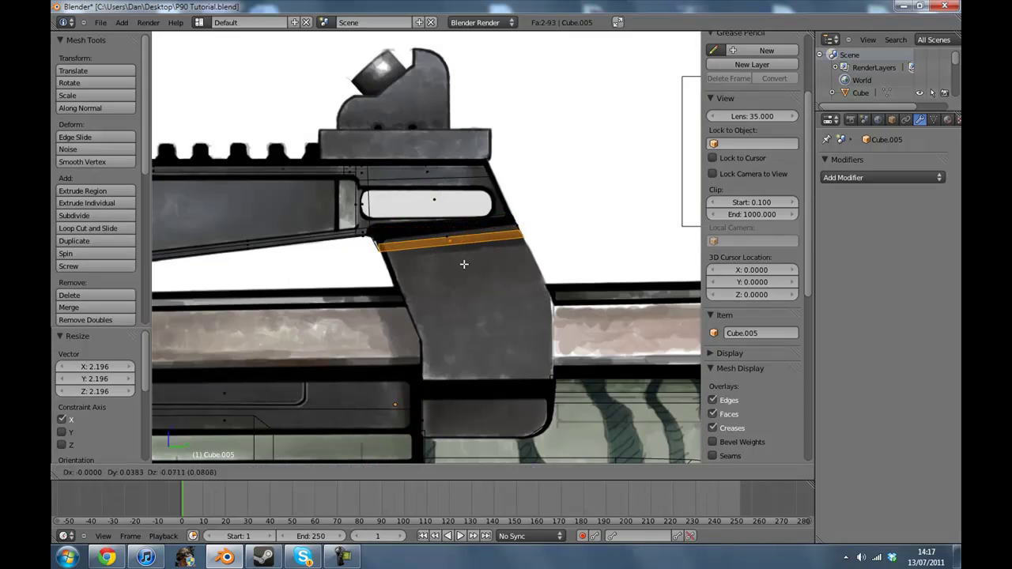
pyautogui.click(464, 261)
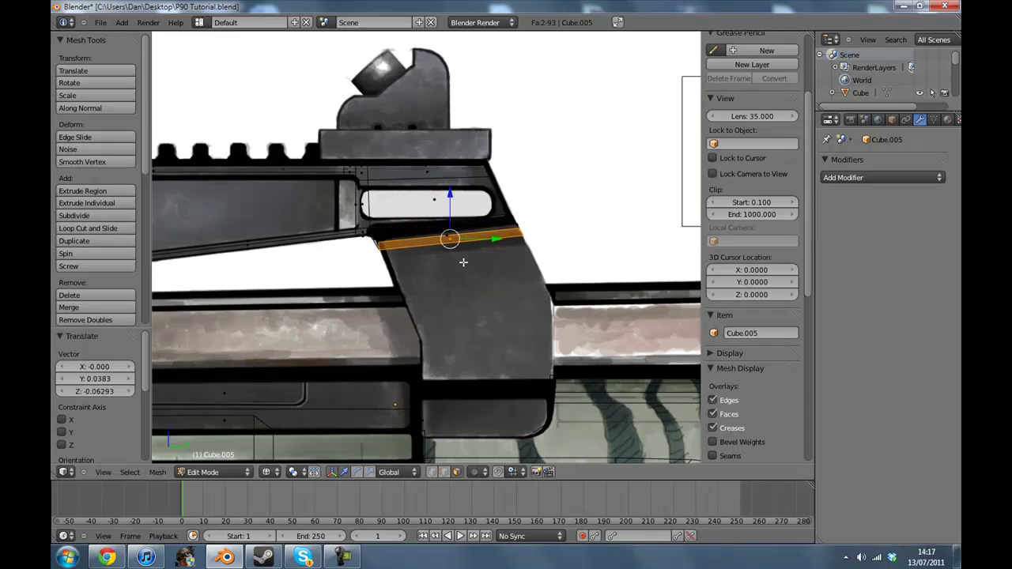
# Step: Extrude the side faces, lower them 0.353 along Z, and shift them by 0.137 along Y and 0.06567 along Z
pyautogui.press('e')
pyautogui.rightClick(463, 262)
pyautogui.press('g')
pyautogui.press('z')
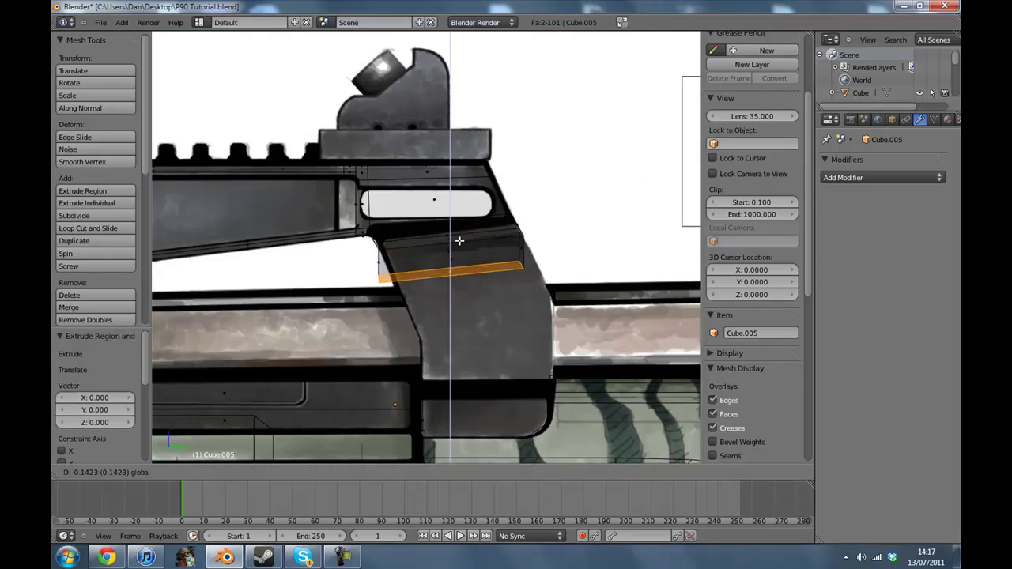
pyautogui.click(466, 273)
pyautogui.press('g')
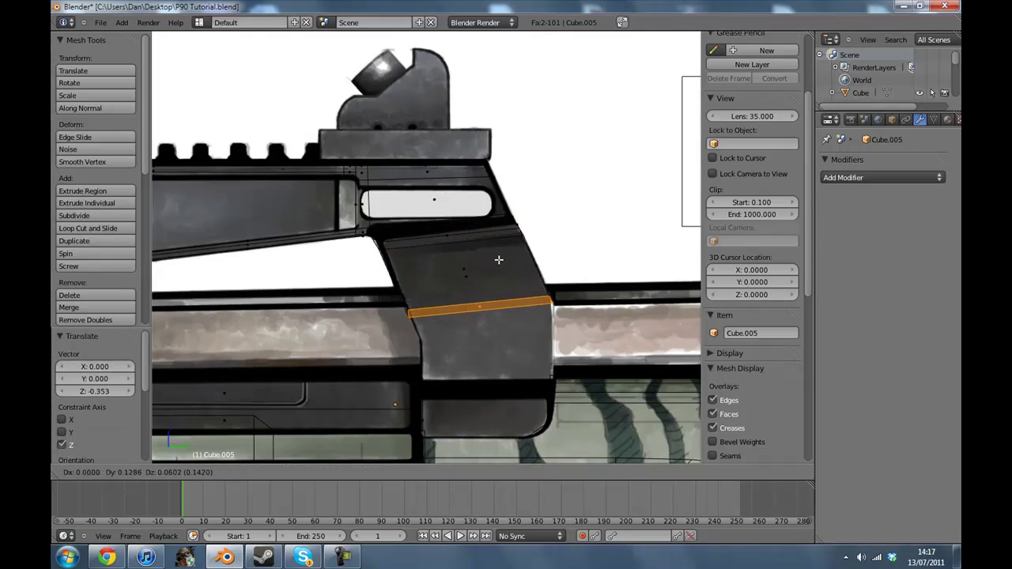
pyautogui.click(499, 259)
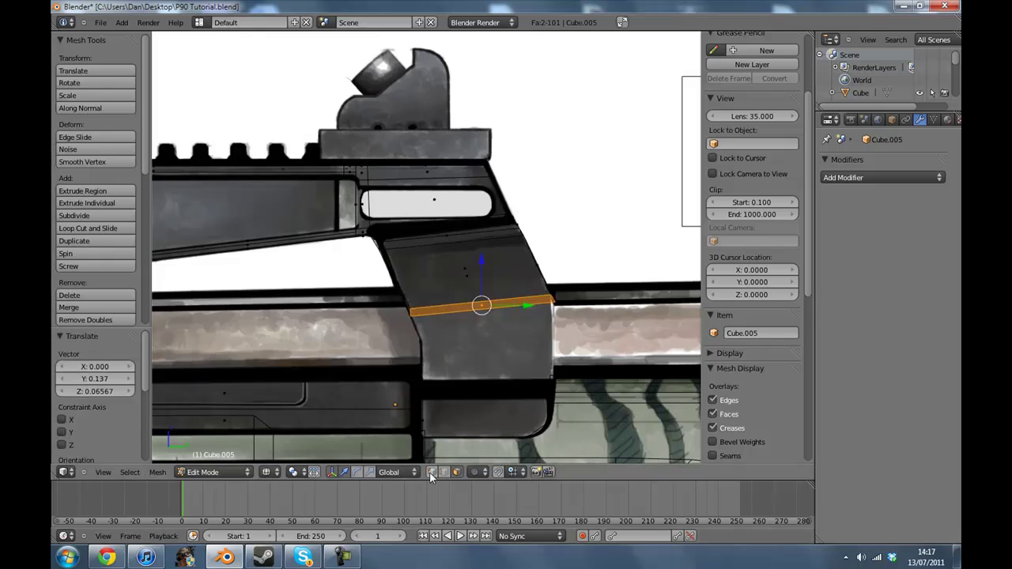
# Step: Move the extrusion's lower front vertices by about 0.052 along Y and -0.109 along Z to the bracket's front bend
pyautogui.press('a')
pyautogui.rightClick(411, 312)
pyautogui.press('g')
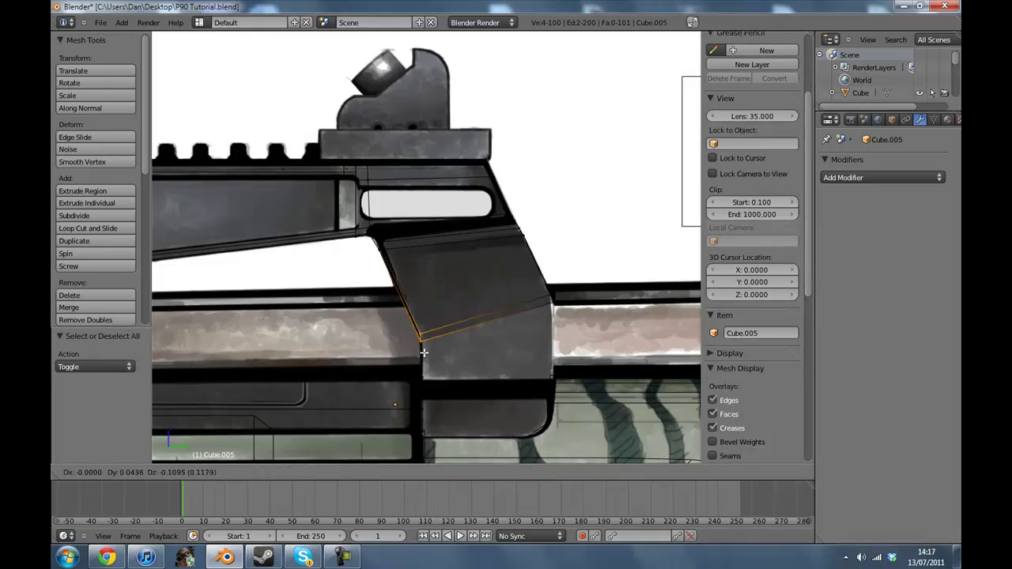
pyautogui.click(425, 353)
# Step: Extrude the lower ends of the bracket sides and move them down along Z toward the bracket's lower edge
pyautogui.keyDown('alt'); pyautogui.rightClick(523, 304); pyautogui.keyUp('alt')
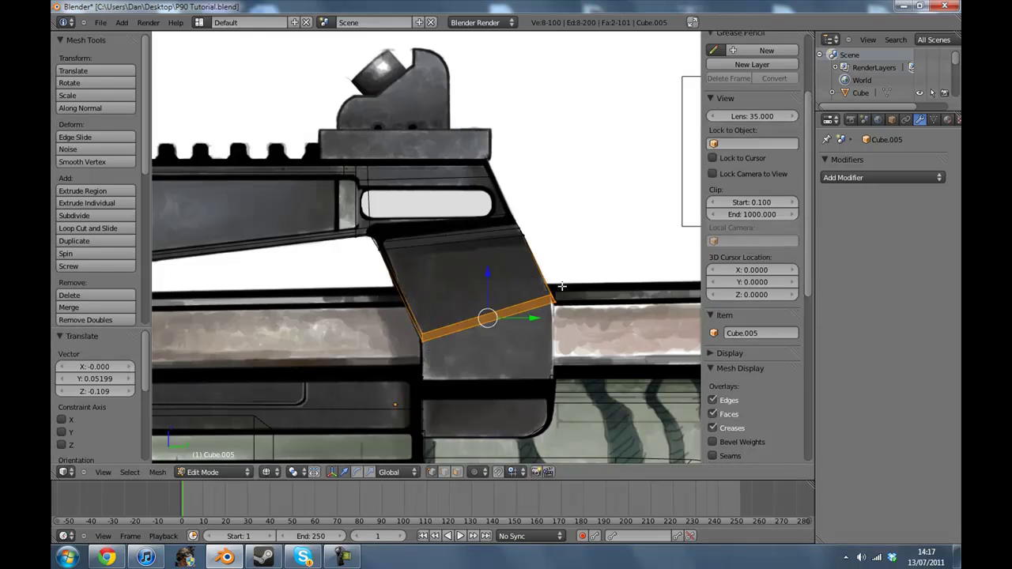
pyautogui.scroll(-2, 549, 309)
pyautogui.press('e')
pyautogui.rightClick(499, 277)
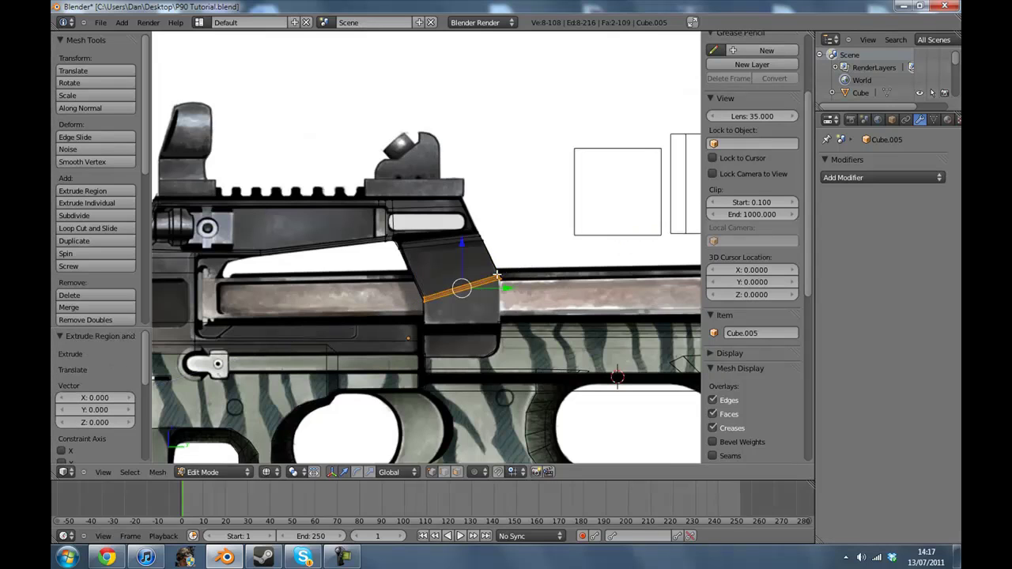
pyautogui.moveTo(464, 245); pyautogui.dragTo(464, 266)
pyautogui.scroll(3, 498, 309)
# Step: Lower the rear bottom vertices of the bracket sides by 0.170 along Z to level the bottom edge
pyautogui.press('a')
pyautogui.press('c')
pyautogui.click(544, 339)
pyautogui.rightClick(550, 342)
pyautogui.press('g')
pyautogui.press('z')
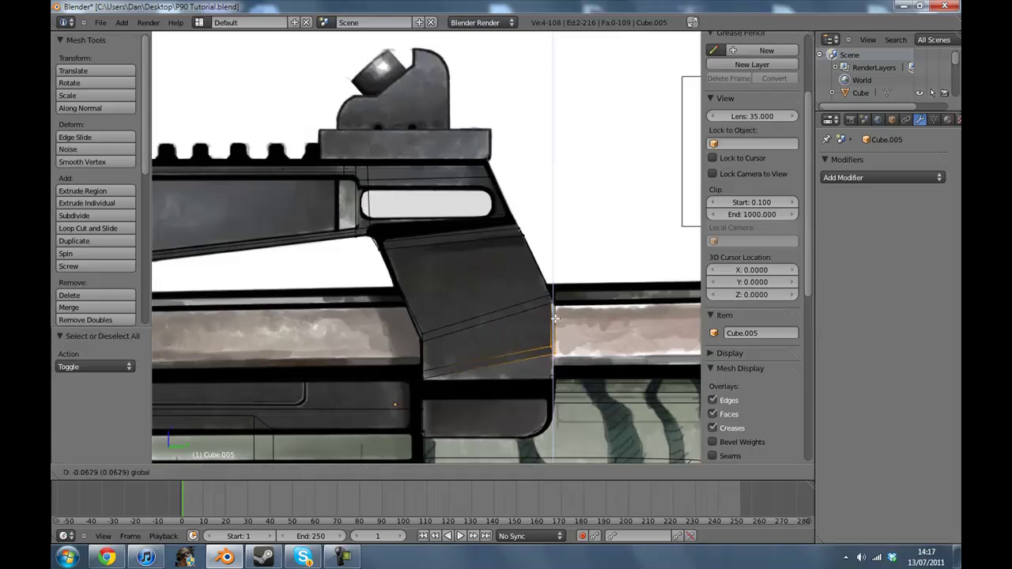
pyautogui.click(541, 340)
# Step: Select the bracket's bottom edge loop and examine the bracket sides in 3D with solid shading
pyautogui.keyDown('alt'); pyautogui.rightClick(428, 377); pyautogui.keyUp('alt')
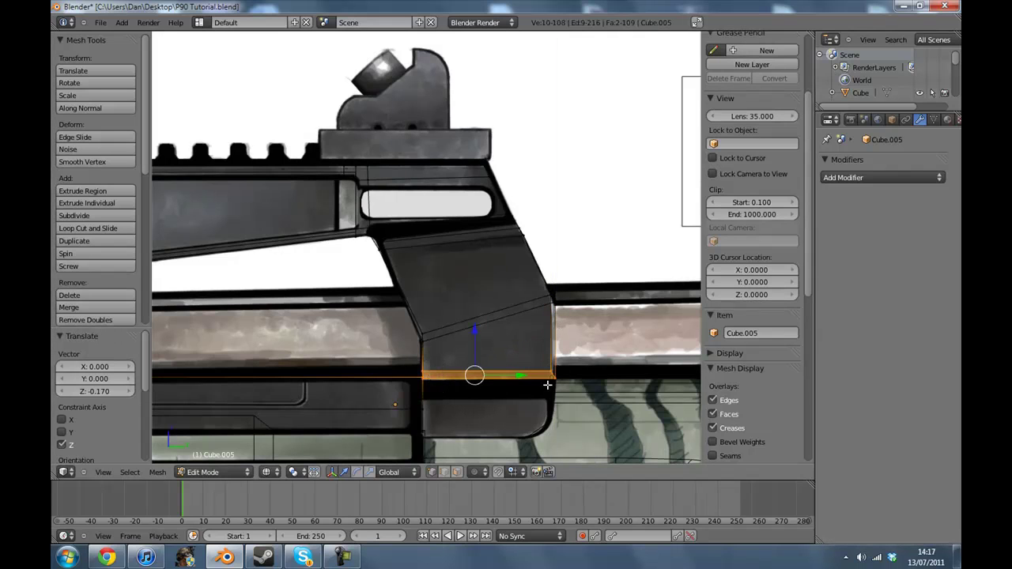
pyautogui.press('KP_Decimal')
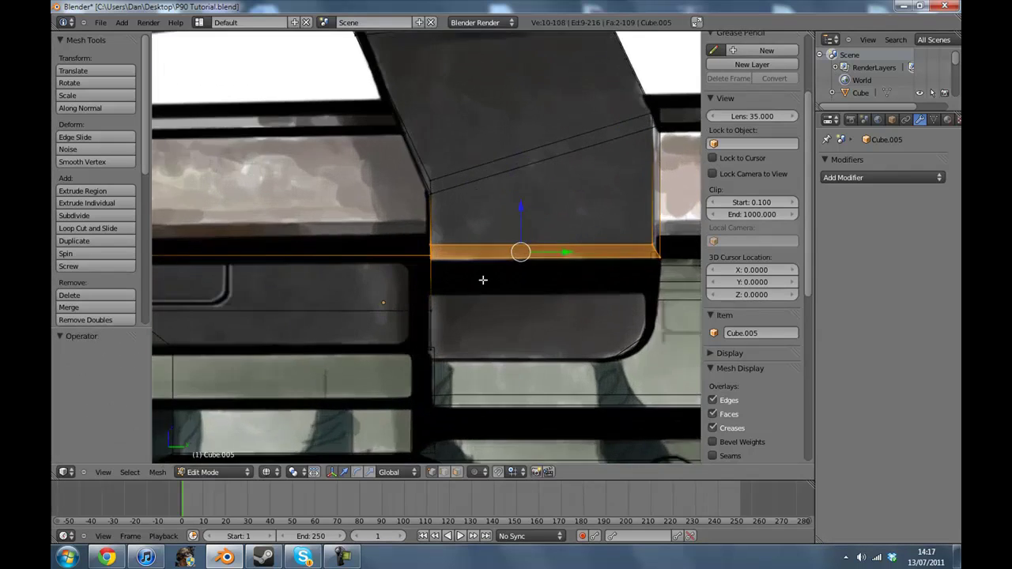
pyautogui.moveTo(456, 266); pyautogui.dragTo(488, 288, button='middle')
pyautogui.keyDown('shift'); pyautogui.rightClick(433, 265); pyautogui.keyUp('shift')
pyautogui.press('z')
pyautogui.moveTo(366, 266)
pyautogui.mouseDown(button='middle')
pyautogui.moveTo(554, 266)
pyautogui.moveTo(465, 231)
pyautogui.moveTo(443, 245)
pyautogui.moveTo(389, 244)
pyautogui.moveTo(359, 269)
pyautogui.mouseUp(button='middle')
# Step: Undo the downward extrusions and vertex moves of the bracket sides
pyautogui.hotkey('ctrl', 'z')
pyautogui.hotkey('ctrl', 'z')
pyautogui.hotkey('ctrl', 'z')
pyautogui.hotkey('ctrl', 'z')
pyautogui.hotkey('ctrl', 'z')
pyautogui.hotkey('ctrl', 'z')
pyautogui.hotkey('ctrl', 'z')
pyautogui.hotkey('ctrl', 'z')
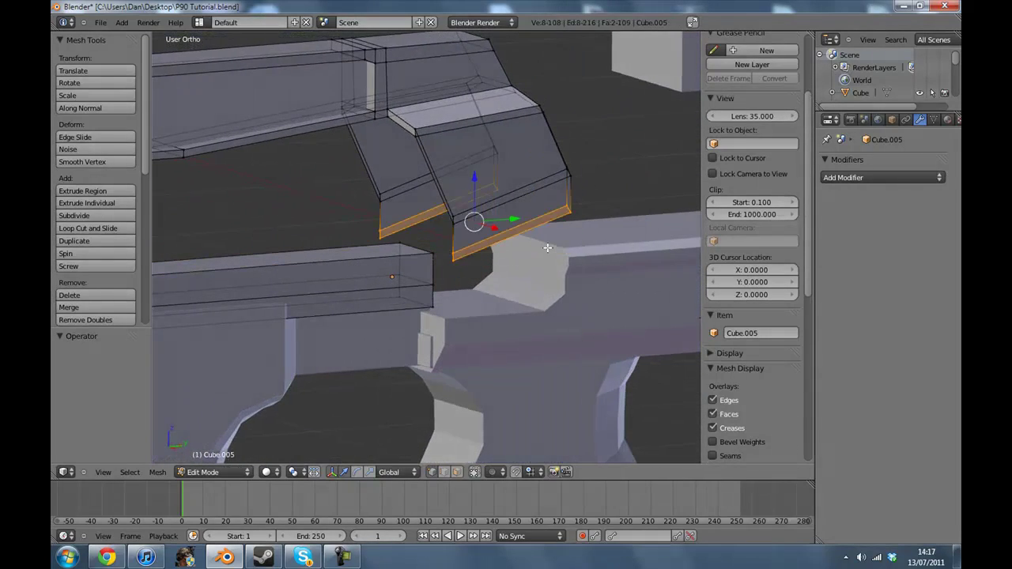
pyautogui.hotkey('ctrl', 'z')
pyautogui.hotkey('ctrl', 'z')
pyautogui.hotkey('ctrl', 'z')
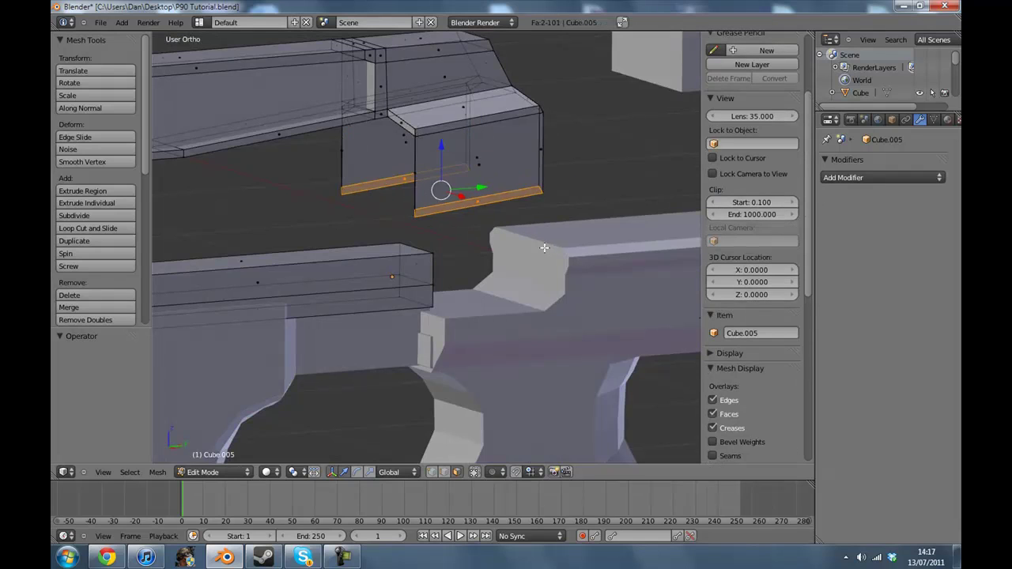
# Step: Scale the flared outer side faces inward along X by 0.957
pyautogui.keyDown('shift'); pyautogui.moveTo(487, 201); pyautogui.dragTo(515, 296, button='middle'); pyautogui.keyUp('shift')
pyautogui.scroll(5, 515, 296)
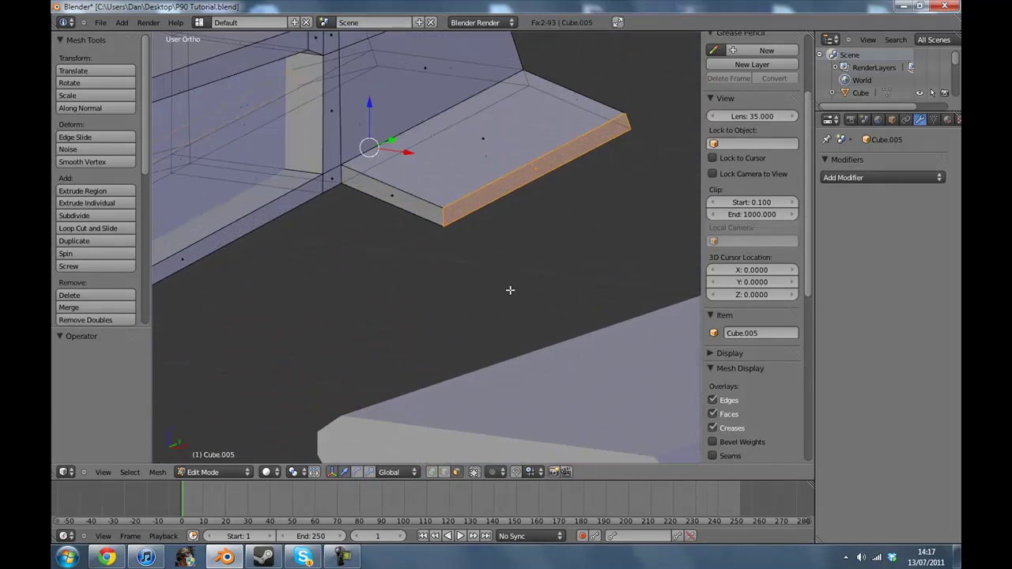
pyautogui.press('s')
pyautogui.press('x')
pyautogui.click(579, 225)
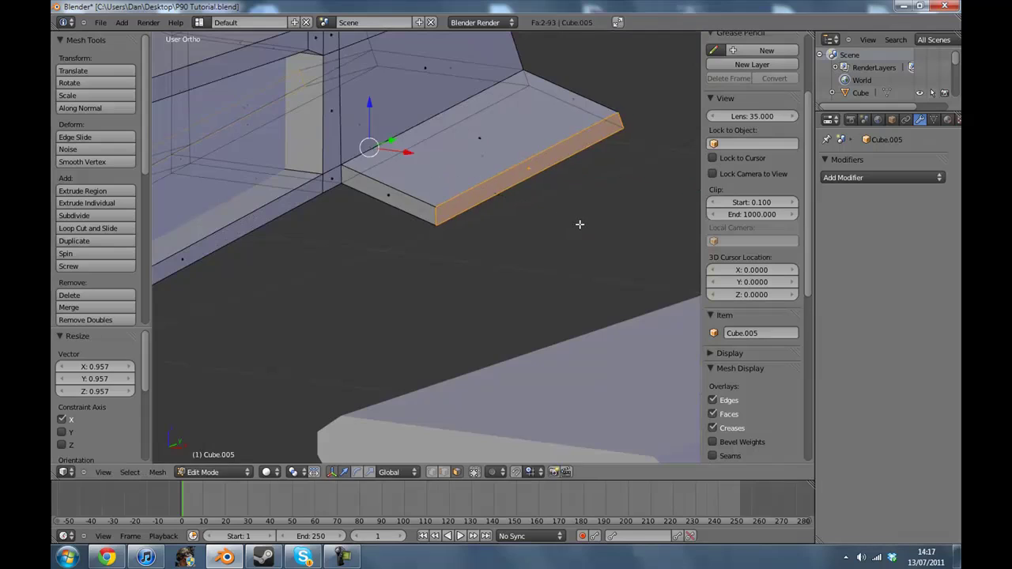
# Step: Extrude the outer side faces in place, scale them along X by 1.112, and return to the right side view
pyautogui.press('e')
pyautogui.rightClick(580, 224)
pyautogui.press('s')
pyautogui.press('x')
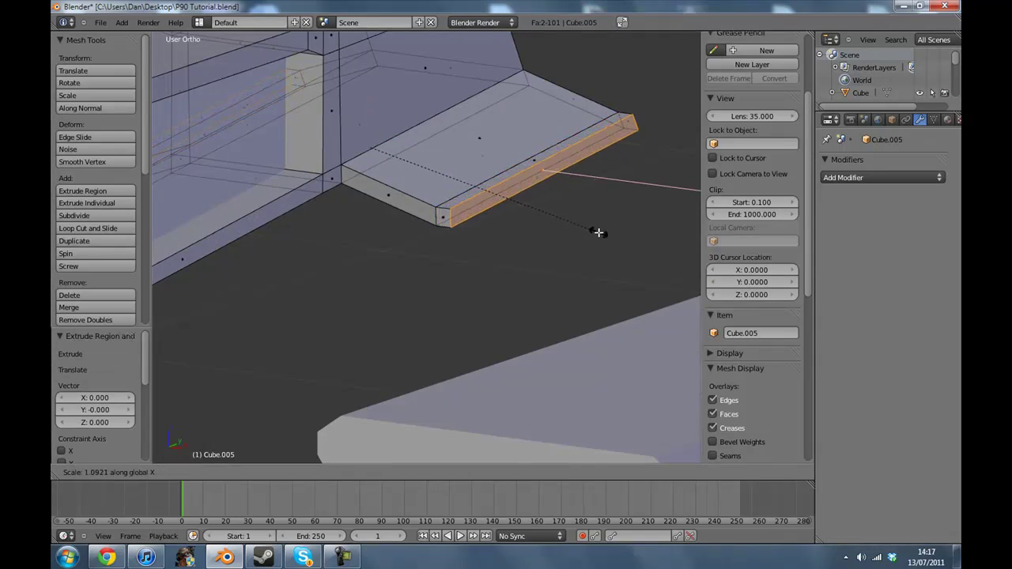
pyautogui.click(601, 234)
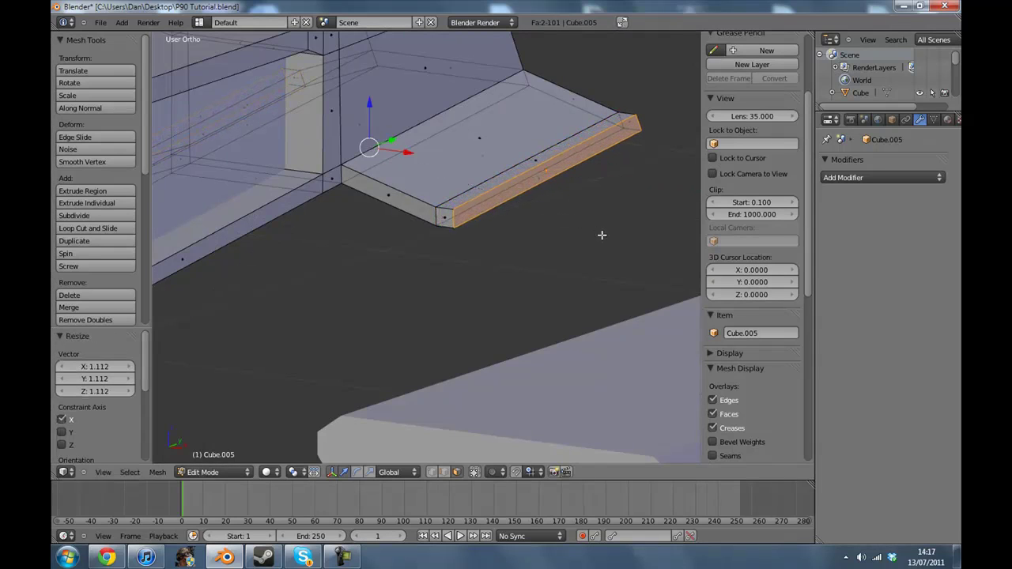
pyautogui.click(104, 472)
pyautogui.click(121, 370)
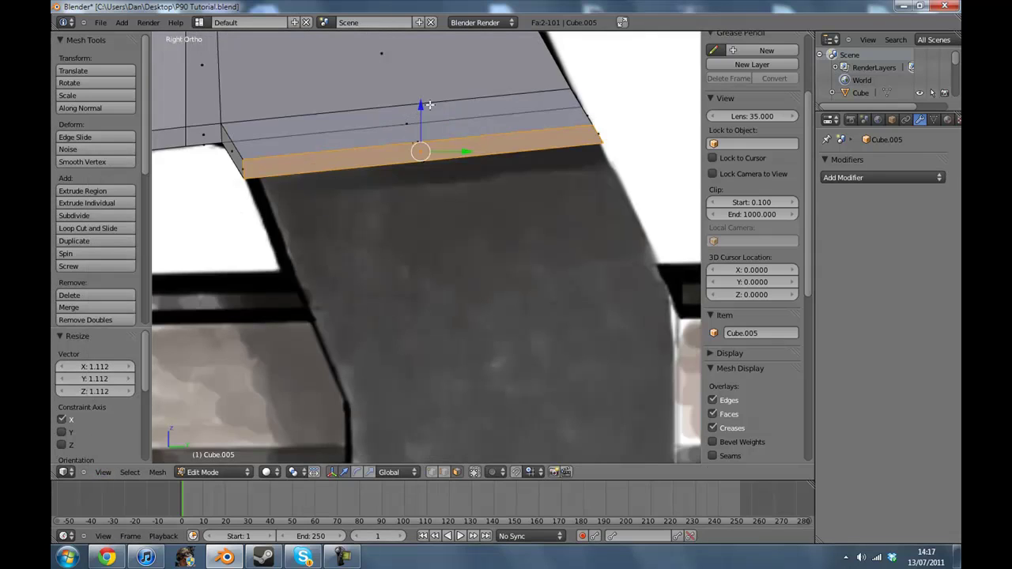
# Step: Move the bracket's extruded outer side faces about 0.009 along Y and -0.013 along Z, using wireframe shading
pyautogui.press('g')
pyautogui.click(473, 164)
pyautogui.press('z')
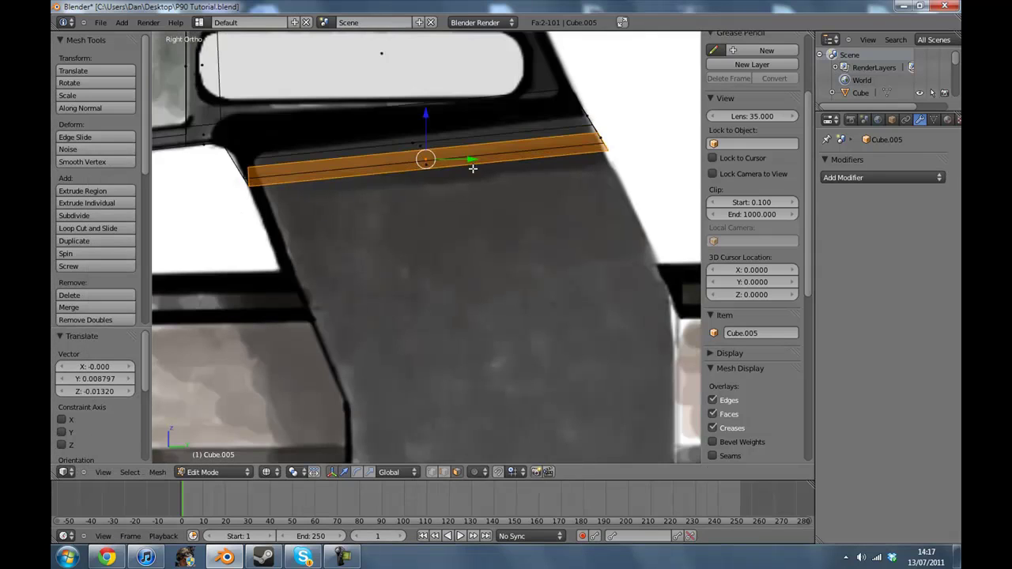
# Step: Select the bottom faces of both flared bracket sides and extrude them down over the magazine in the right side view
pyautogui.moveTo(426, 206); pyautogui.dragTo(555, 161, button='middle')
pyautogui.press('a')
pyautogui.rightClick(551, 150)
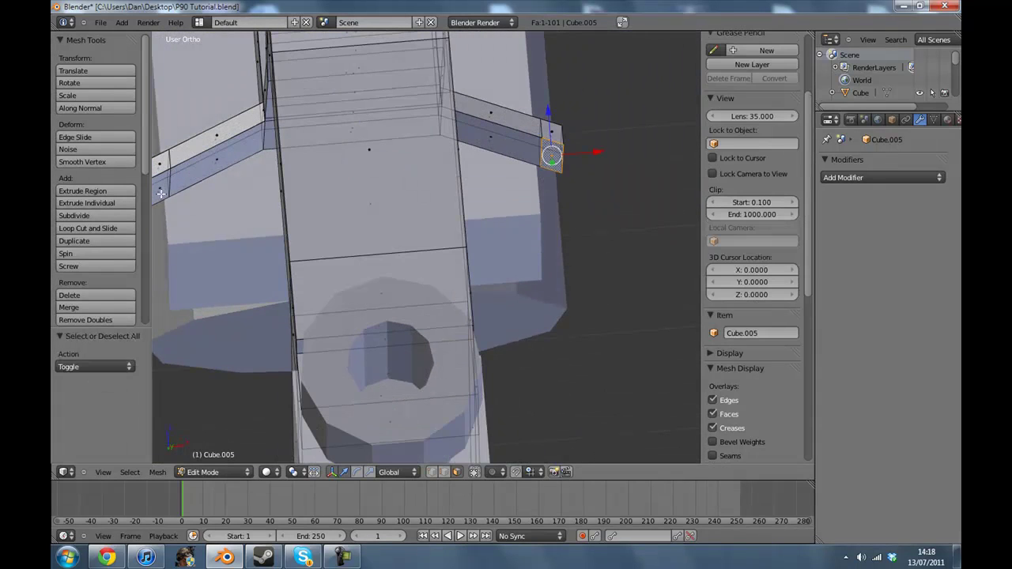
pyautogui.press('KP_Decimal')
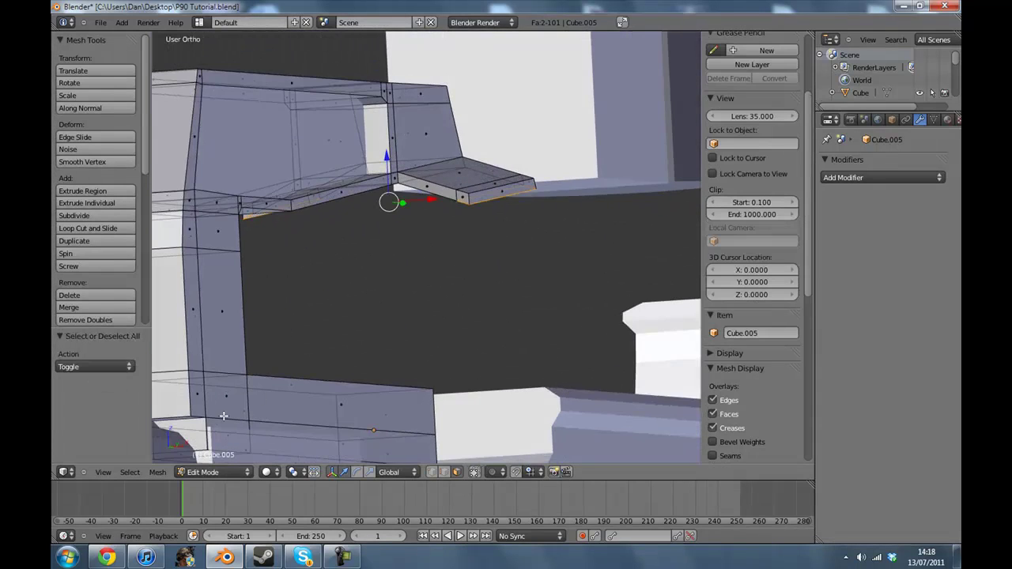
pyautogui.click(104, 473)
pyautogui.click(107, 475)
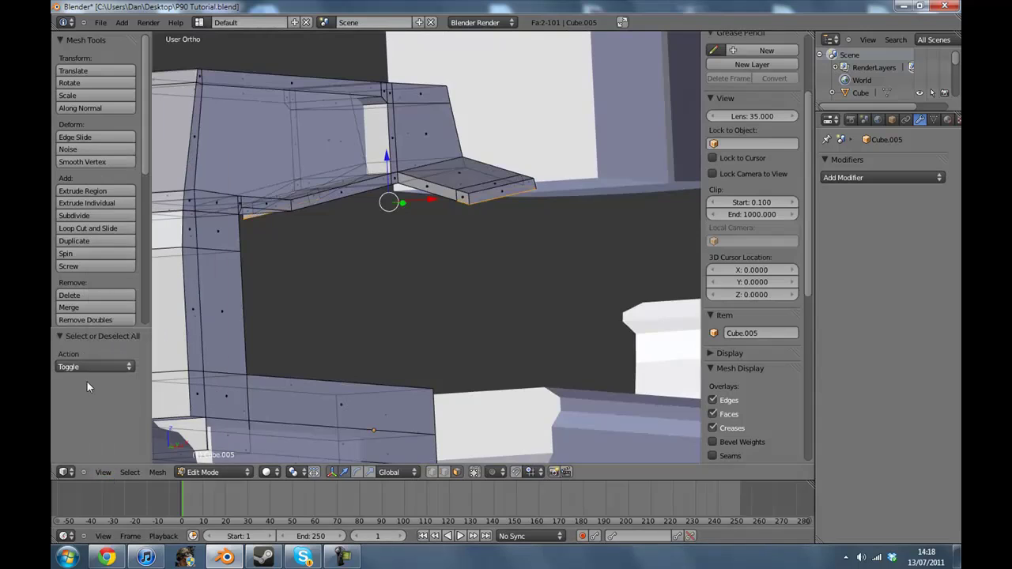
pyautogui.click(102, 473)
pyautogui.click(123, 356)
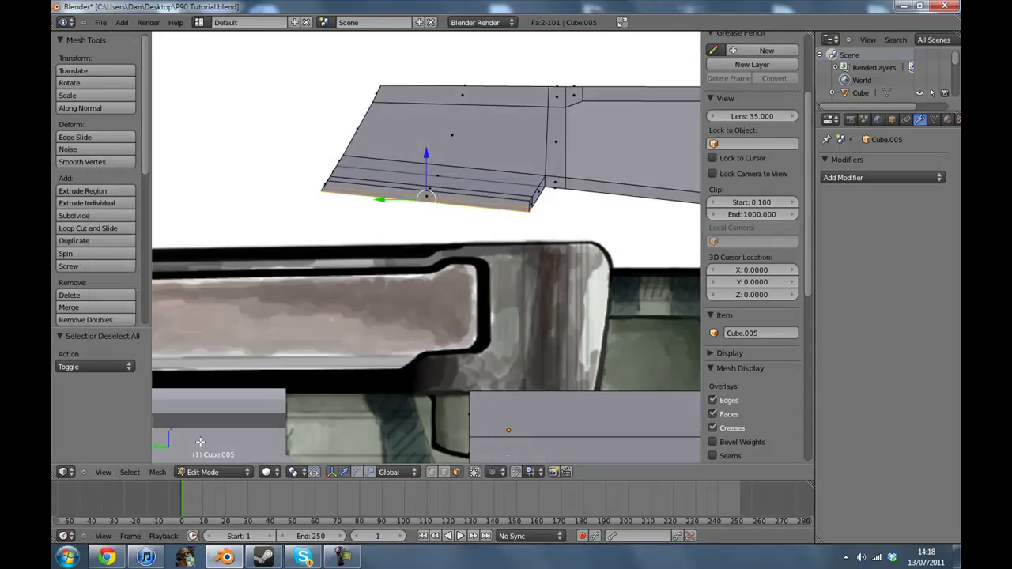
pyautogui.click(102, 472)
pyautogui.click(133, 368)
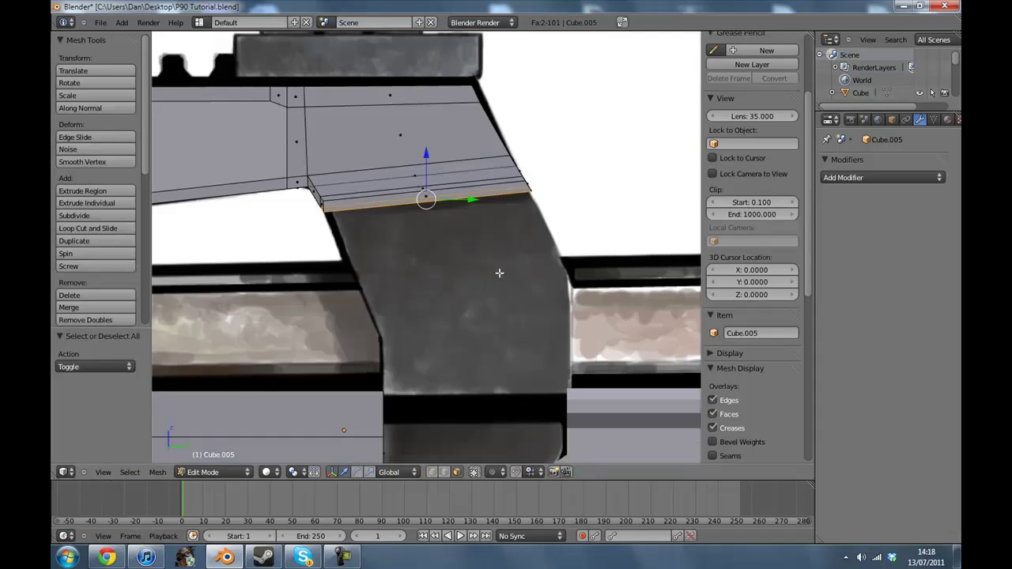
pyautogui.scroll(3, 486, 261)
pyautogui.press('e')
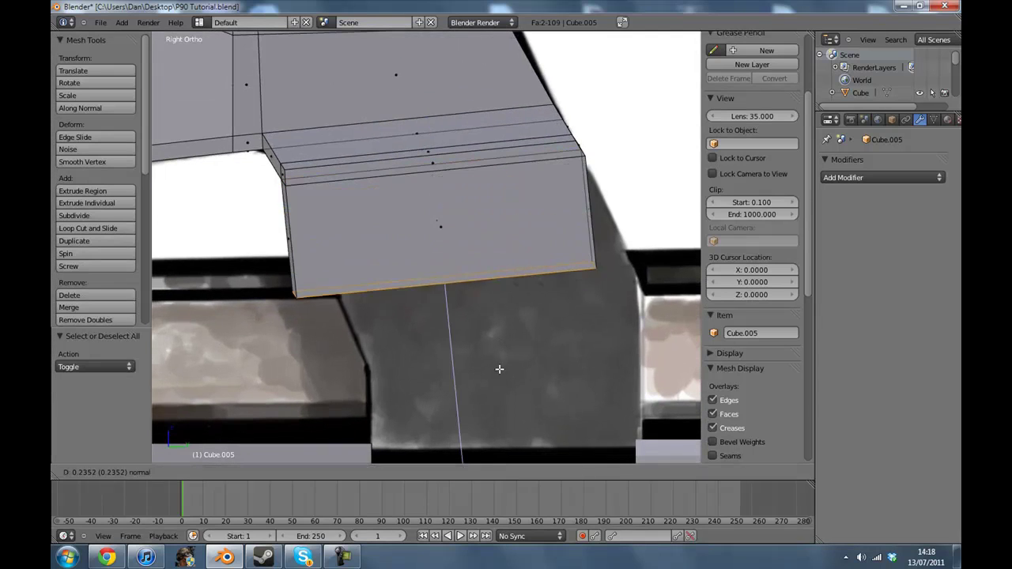
pyautogui.click(543, 349)
# Step: Move the front vertices of the bracket's lower edge 0.0475 along Y and -0.119 along Z to the reference corner
pyautogui.press('a')
pyautogui.click(346, 304)
pyautogui.press('Escape')
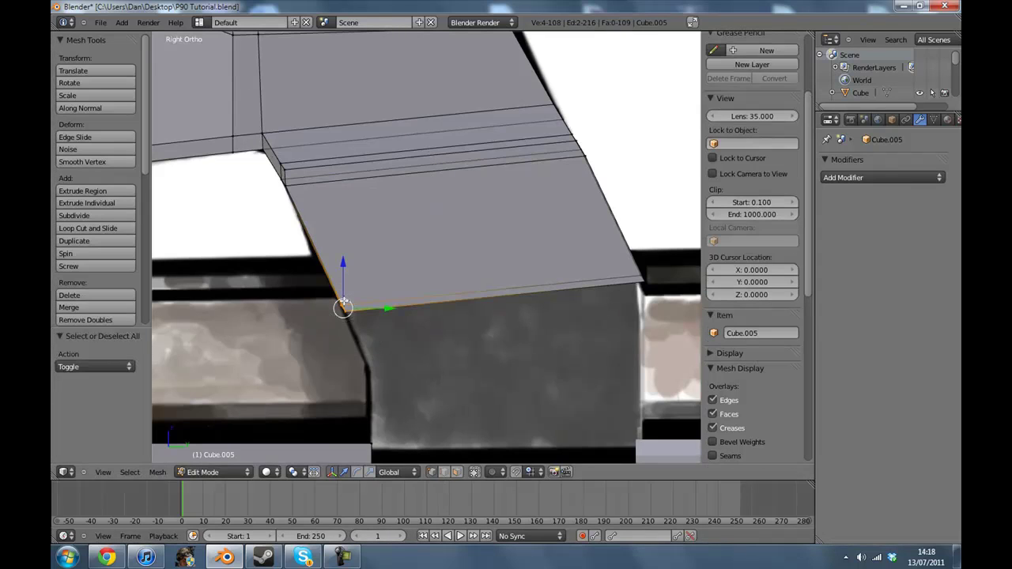
pyautogui.press('g')
pyautogui.click(361, 378)
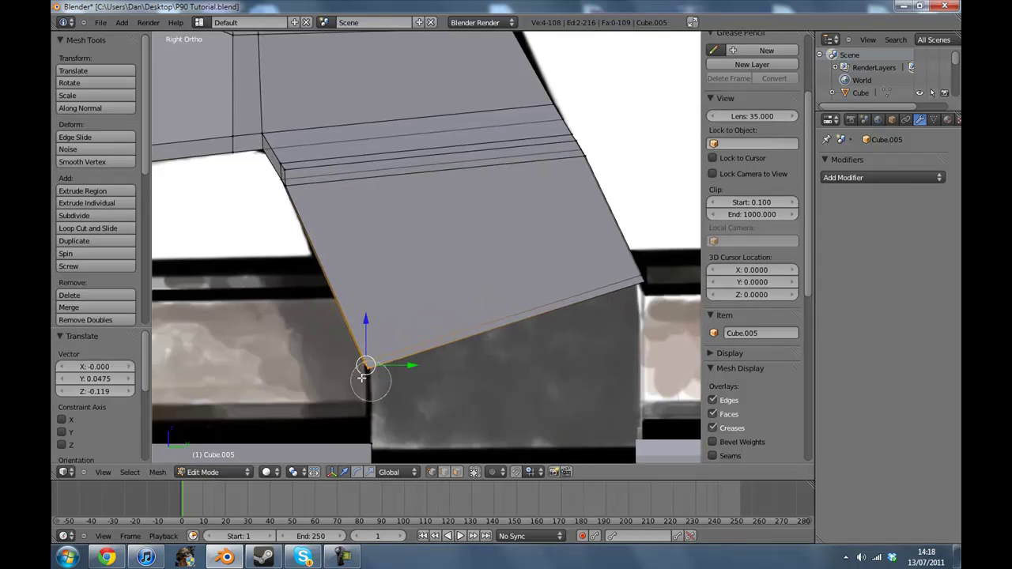
pyautogui.click(654, 278)
pyautogui.press('Escape')
# Step: Extrude the slanted bottom faces of the bracket sides further down toward the magazine's lower edge
pyautogui.keyDown('shift'); pyautogui.moveTo(527, 252); pyautogui.dragTo(484, 122, button='middle'); pyautogui.keyUp('shift')
pyautogui.press('e')
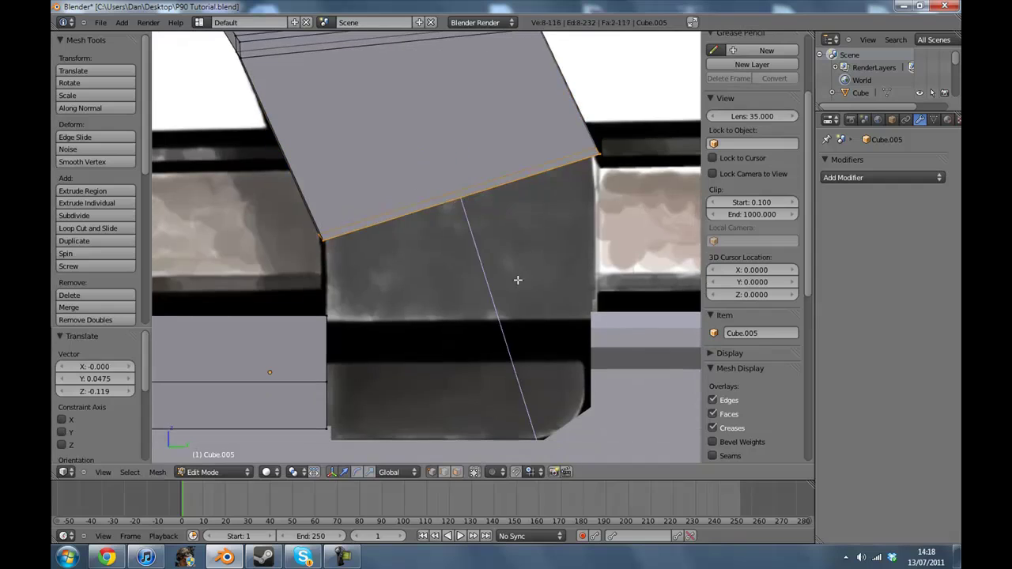
pyautogui.click(499, 305)
pyautogui.press('g')
pyautogui.click(497, 309)
# Step: Move the rear vertices of the new bottom edge about -0.02 along Y and -0.169 along Z to level it
pyautogui.press('a')
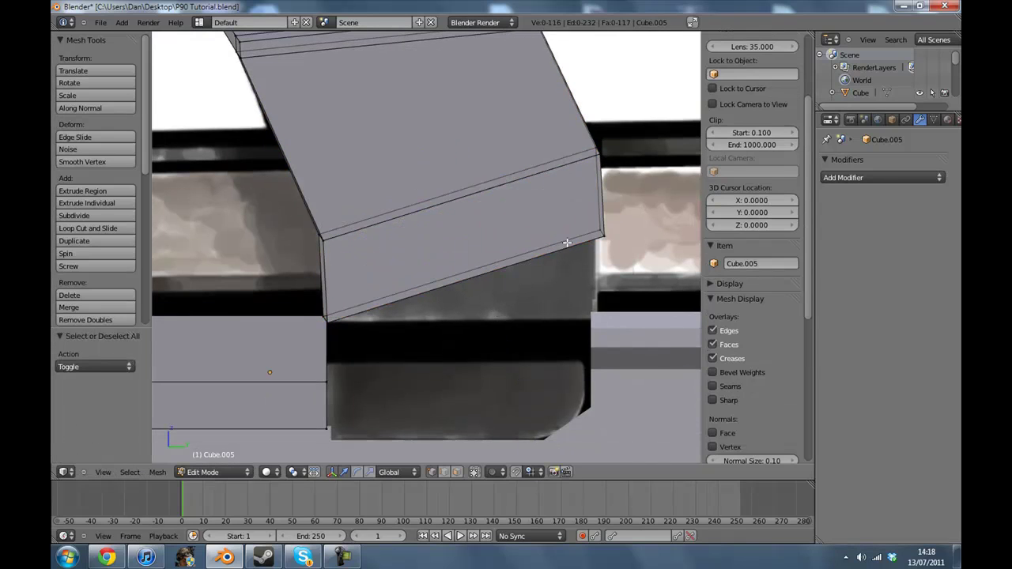
pyautogui.keyDown('alt'); pyautogui.rightClick(603, 237); pyautogui.keyUp('alt')
pyautogui.press('g')
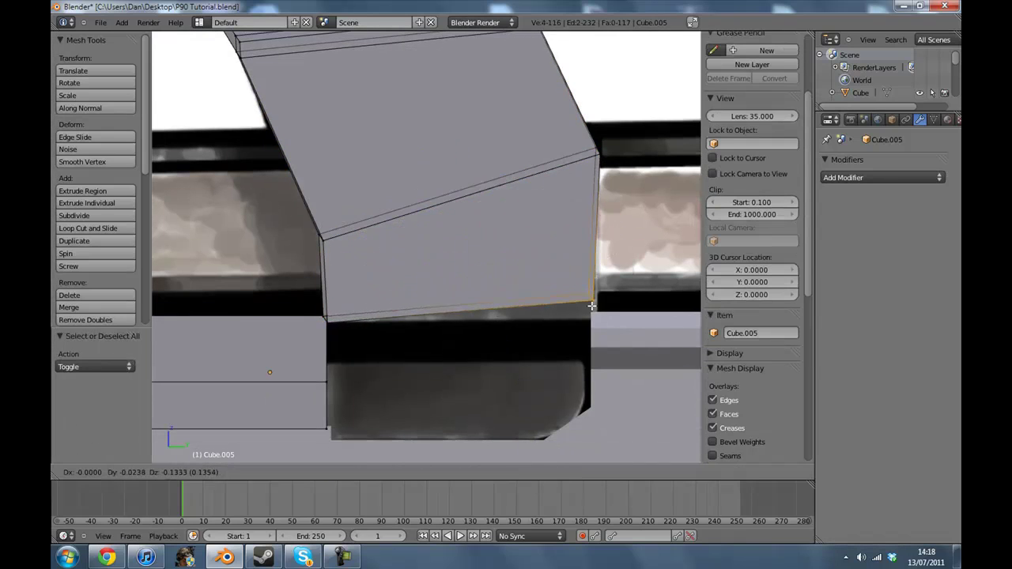
pyautogui.click(592, 322)
# Step: Select the bottom faces of both bracket sides and extrude them down about 0.091 in the right side view
pyautogui.press('c')
pyautogui.click(328, 322)
pyautogui.rightClick(329, 322)
pyautogui.moveTo(330, 321); pyautogui.dragTo(424, 356, button='middle')
pyautogui.press('c')
pyautogui.keyDown('shift'); pyautogui.rightClick(423, 353); pyautogui.keyUp('shift')
pyautogui.moveTo(311, 367); pyautogui.dragTo(199, 293, button='middle')
pyautogui.click(103, 472)
pyautogui.click(122, 368)
pyautogui.scroll(1, 502, 298)
pyautogui.press('e')
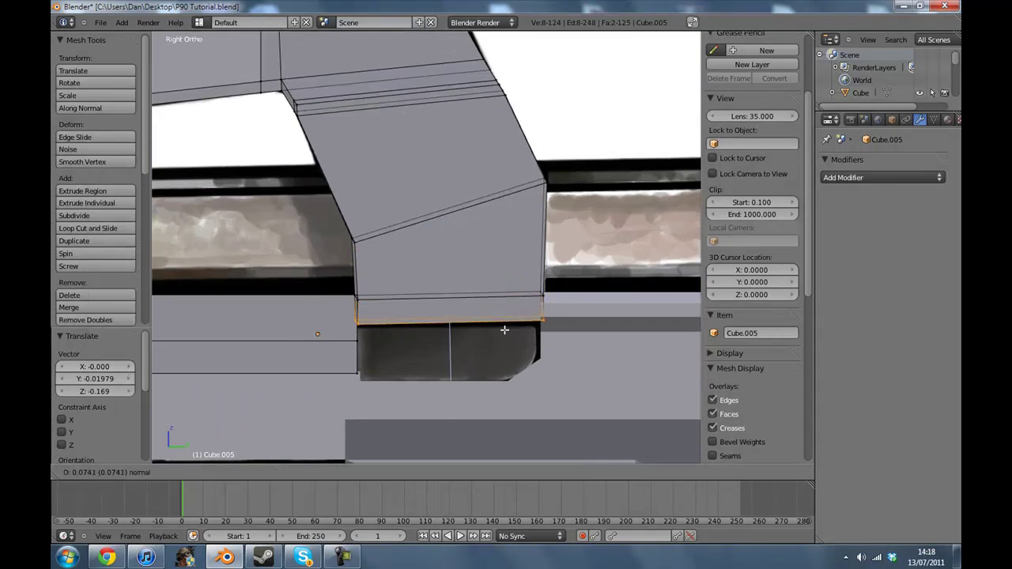
pyautogui.click(505, 333)
# Step: Check the reference photo in the browser and scale the bracket's bottom faces inward along X by 0.929
pyautogui.click(106, 558)
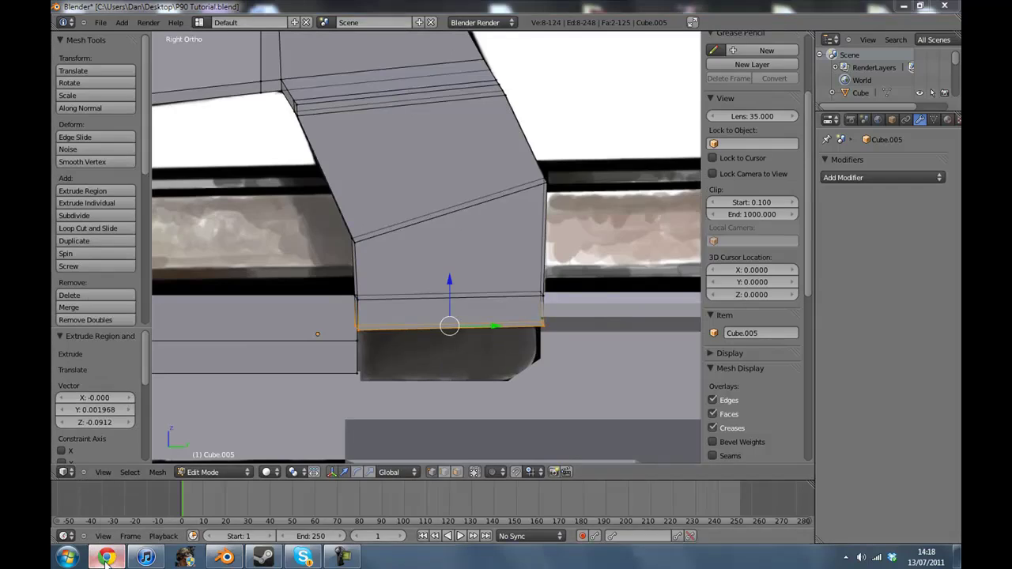
pyautogui.click(106, 558)
pyautogui.moveTo(395, 291); pyautogui.dragTo(515, 269, button='middle')
pyautogui.press('s')
pyautogui.press('x')
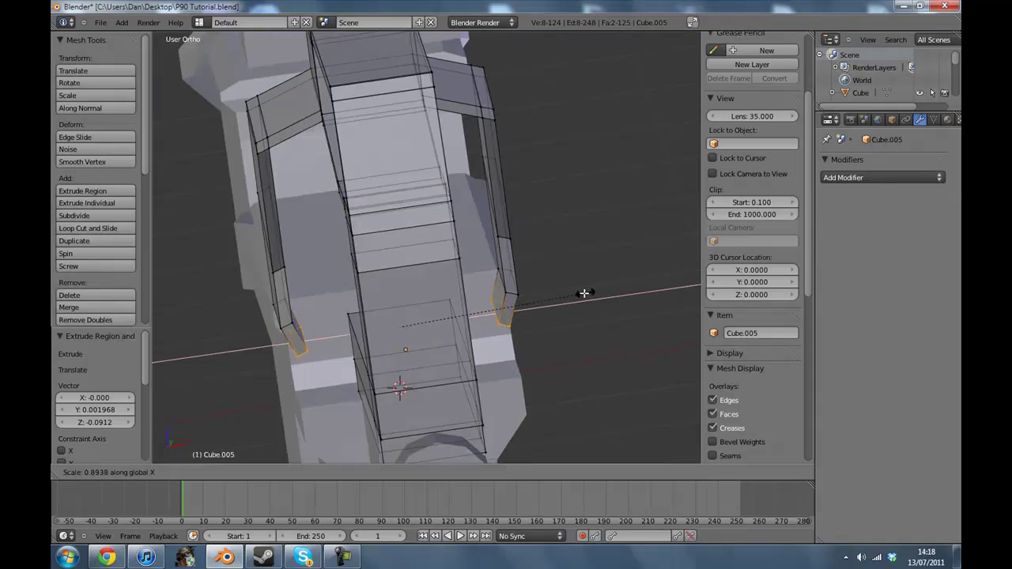
pyautogui.click(593, 293)
# Step: Extrude the inset bottom faces of both bracket sides downward to form the lower tabs
pyautogui.moveTo(593, 293); pyautogui.dragTo(576, 305, button='middle')
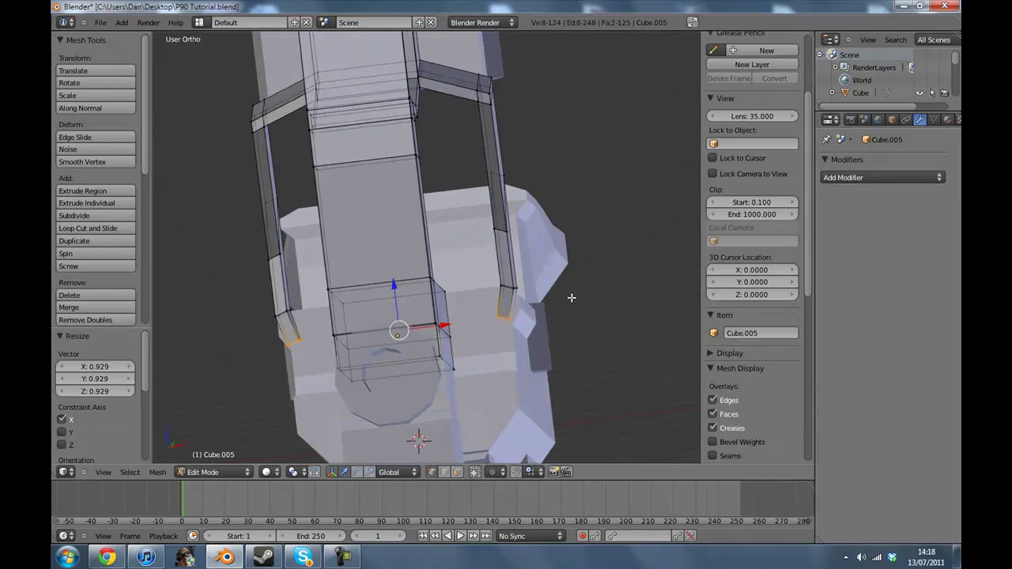
pyautogui.press('e')
pyautogui.click(572, 359)
# Step: Select the side panels above the lower tabs on both sides and scale them outward along X by 1.239
pyautogui.moveTo(571, 359); pyautogui.dragTo(541, 198, button='middle')
pyautogui.press('a')
pyautogui.press('c')
pyautogui.click(518, 99)
pyautogui.keyDown('alt'); pyautogui.keyDown('shift'); pyautogui.rightClick(506, 253); pyautogui.keyUp('shift'); pyautogui.keyUp('alt')
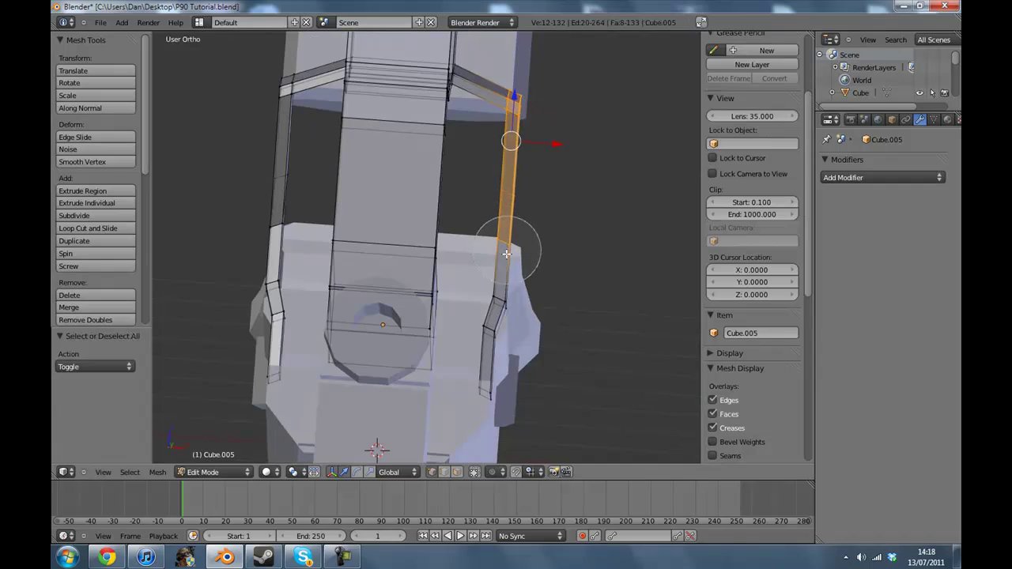
pyautogui.moveTo(269, 263); pyautogui.dragTo(273, 91)
pyautogui.press('Escape')
pyautogui.press('s')
pyautogui.press('x')
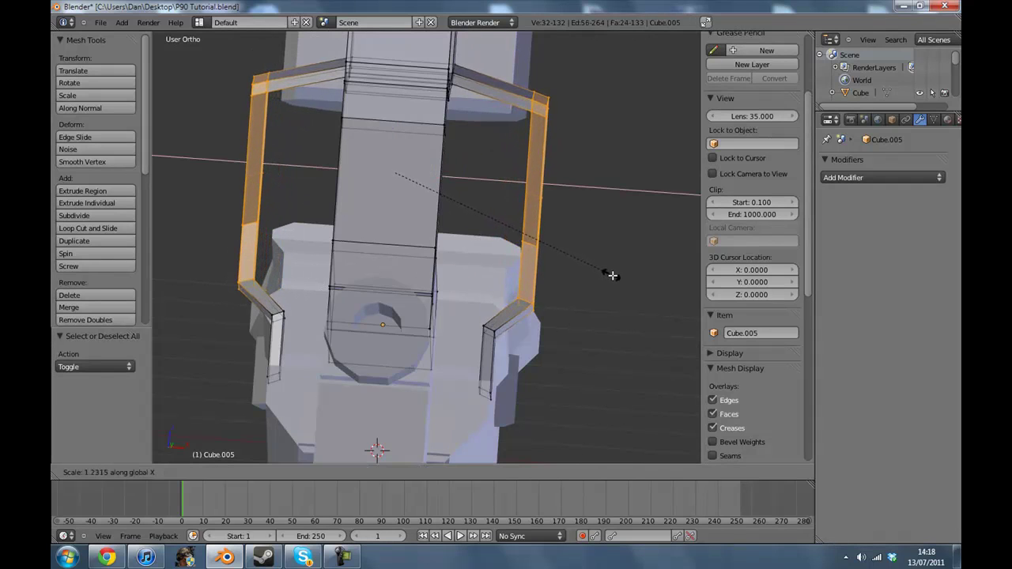
pyautogui.click(604, 271)
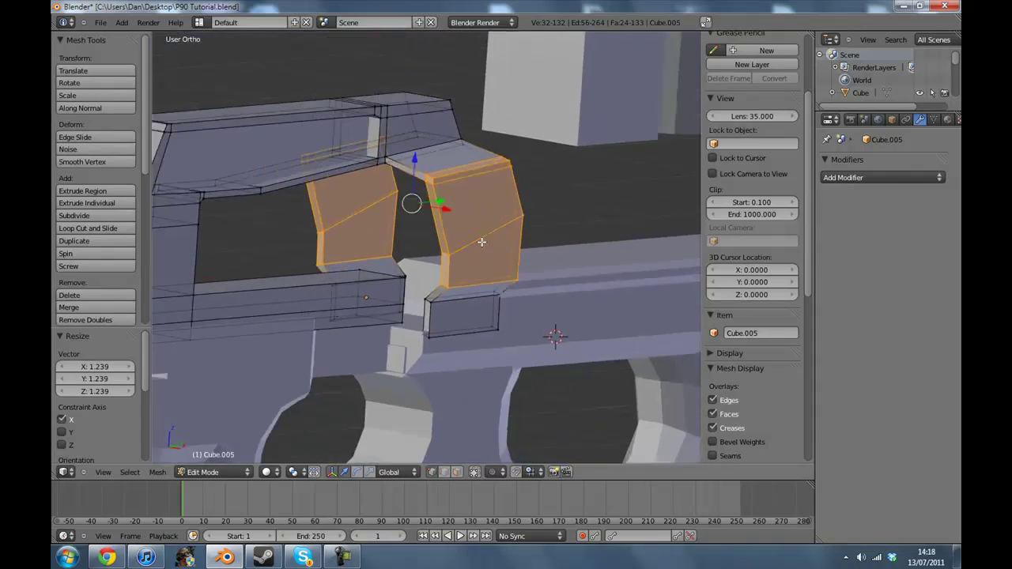
# Step: Inspect the bracket in Object Mode and scale the selected side panels slightly inward along X
pyautogui.press('Tab')
pyautogui.scroll(-1, 513, 265)
pyautogui.moveTo(513, 264); pyautogui.dragTo(289, 264, button='middle')
pyautogui.press('Tab')
pyautogui.scroll(3, 588, 237)
pyautogui.press('s')
pyautogui.press('x')
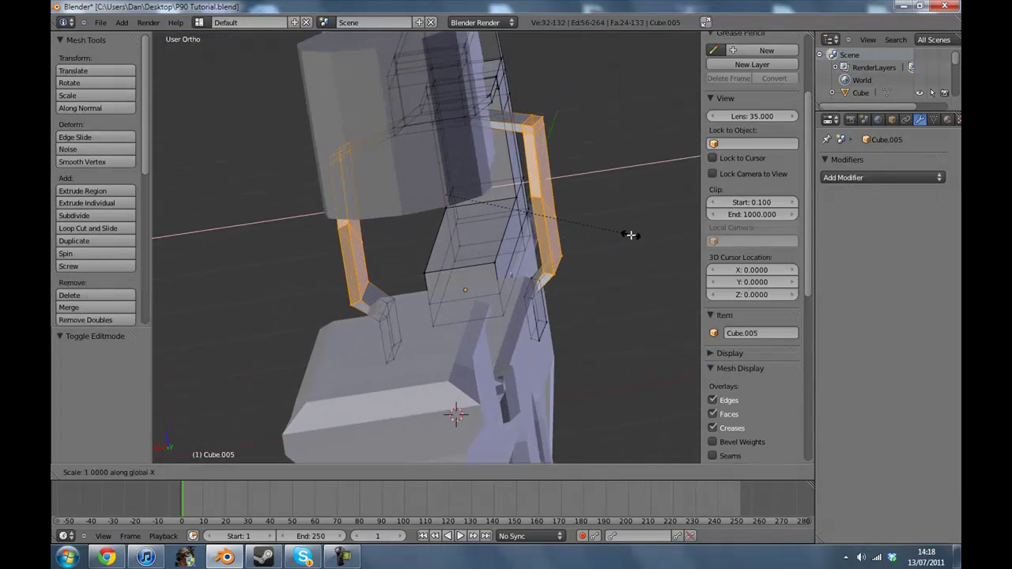
pyautogui.click(619, 236)
# Step: Compare the bracket's shape with the P90 photo in the browser and examine the whole gun in 3D
pyautogui.scroll(4, 614, 237)
pyautogui.moveTo(598, 251); pyautogui.dragTo(427, 265, button='middle')
pyautogui.scroll(-5, 427, 266)
pyautogui.click(107, 558)
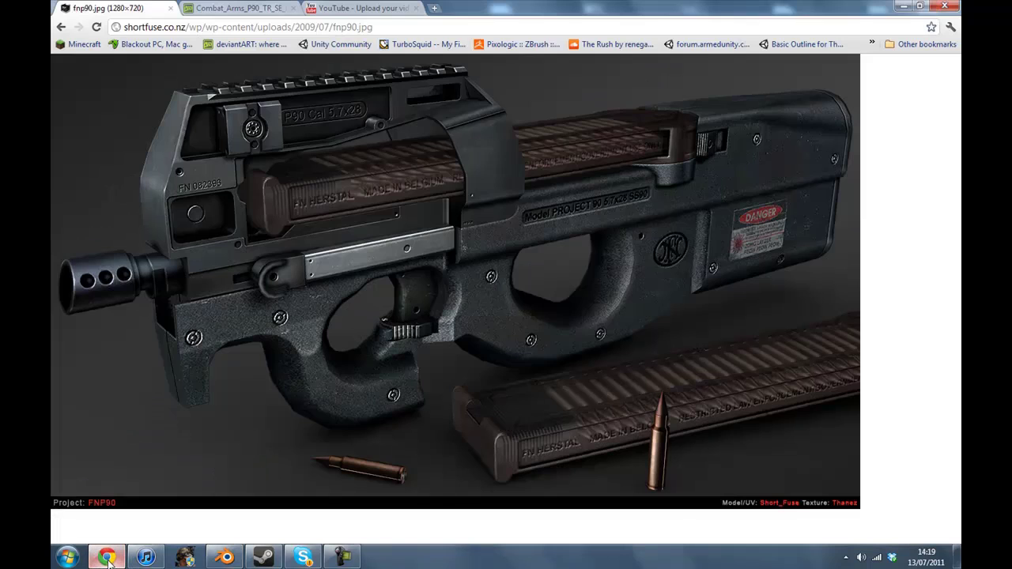
pyautogui.click(108, 559)
pyautogui.moveTo(424, 229); pyautogui.dragTo(371, 324, button='middle')
pyautogui.scroll(-5, 355, 308)
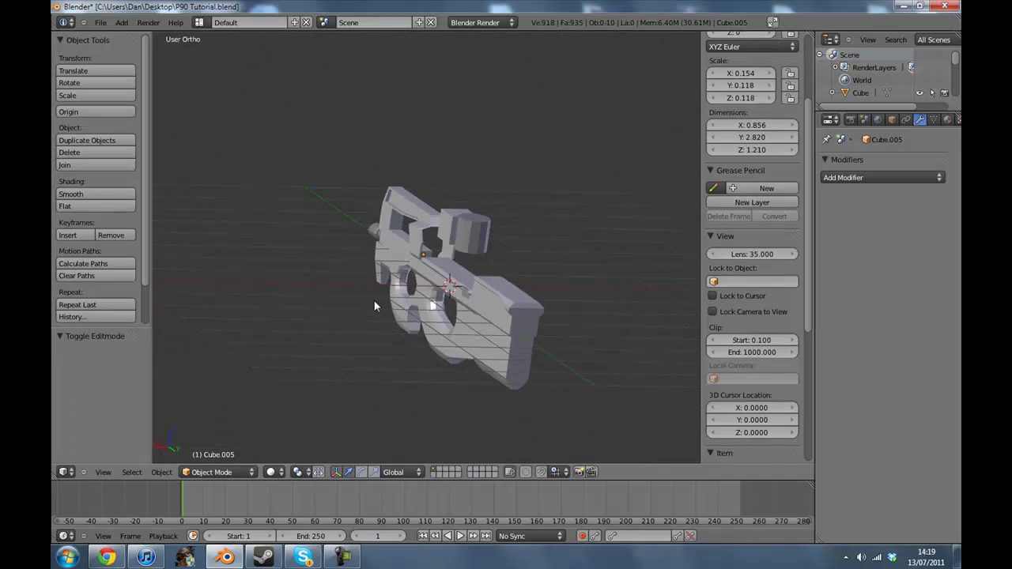
pyautogui.scroll(5, 481, 277)
pyautogui.press('Tab')
pyautogui.scroll(3, 385, 255)
pyautogui.press('Tab')
pyautogui.keyDown('shift'); pyautogui.moveTo(381, 220); pyautogui.dragTo(353, 134, button='middle'); pyautogui.keyUp('shift')
# Step: Select the lower tab vertices on both bracket sides, scale them along X, and inspect the result in Object Mode
pyautogui.press('Tab')
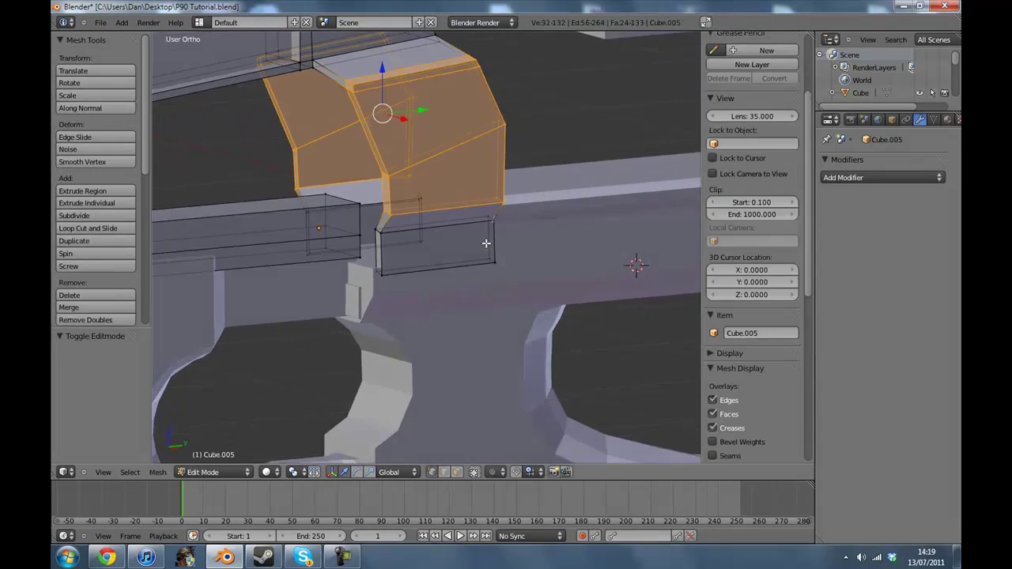
pyautogui.moveTo(493, 242); pyautogui.dragTo(439, 244, button='middle')
pyautogui.press('a')
pyautogui.press('c')
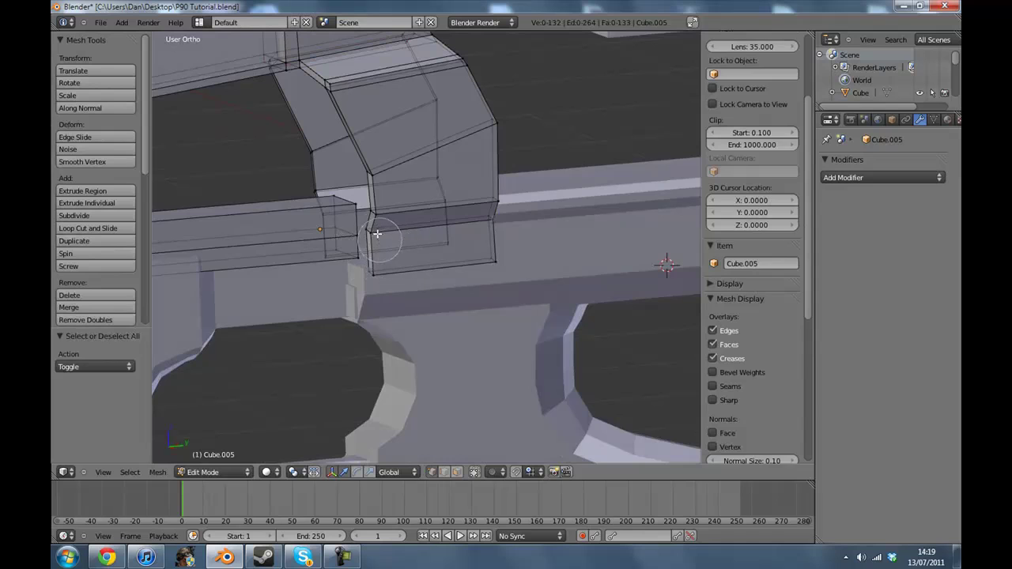
pyautogui.moveTo(377, 234); pyautogui.dragTo(382, 265)
pyautogui.moveTo(493, 249); pyautogui.dragTo(492, 234)
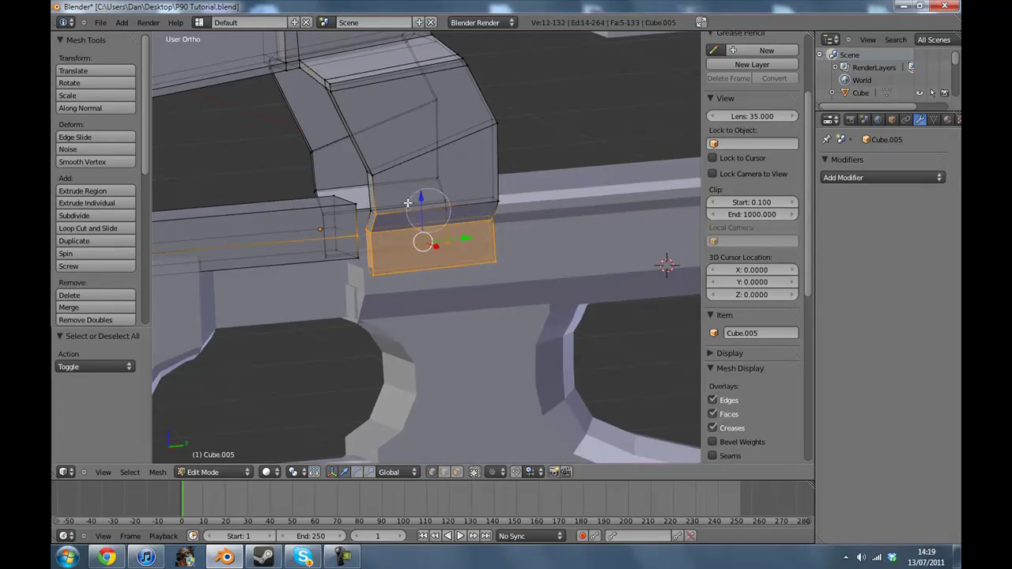
pyautogui.moveTo(262, 235); pyautogui.dragTo(442, 269, button='middle')
pyautogui.press('s')
pyautogui.press('x')
pyautogui.click(599, 263)
pyautogui.press('Tab')
pyautogui.scroll(-5, 299, 266)
pyautogui.scroll(6, 455, 316)
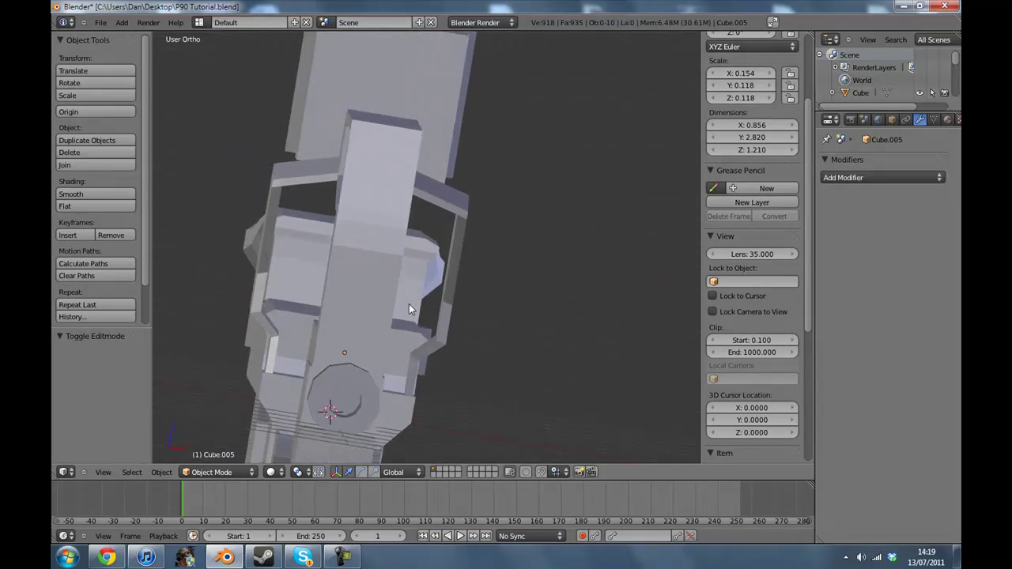
pyautogui.press('Tab')
pyautogui.press('a')
pyautogui.rightClick(467, 202)
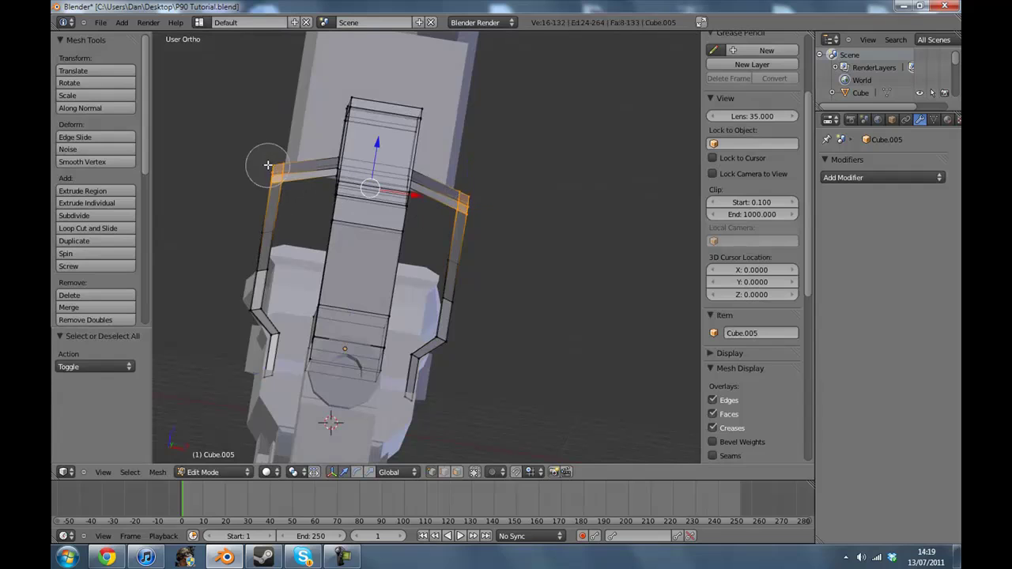
pyautogui.press('s')
pyautogui.press('x')
pyautogui.rightClick(572, 207)
pyautogui.hotkey('ctrl', 'z')
# Step: Examine the bracket from several angles in Object Mode and compare it with the P90 photo in the browser
pyautogui.moveTo(524, 239); pyautogui.dragTo(435, 249, button='middle')
pyautogui.scroll(-8, 296, 248)
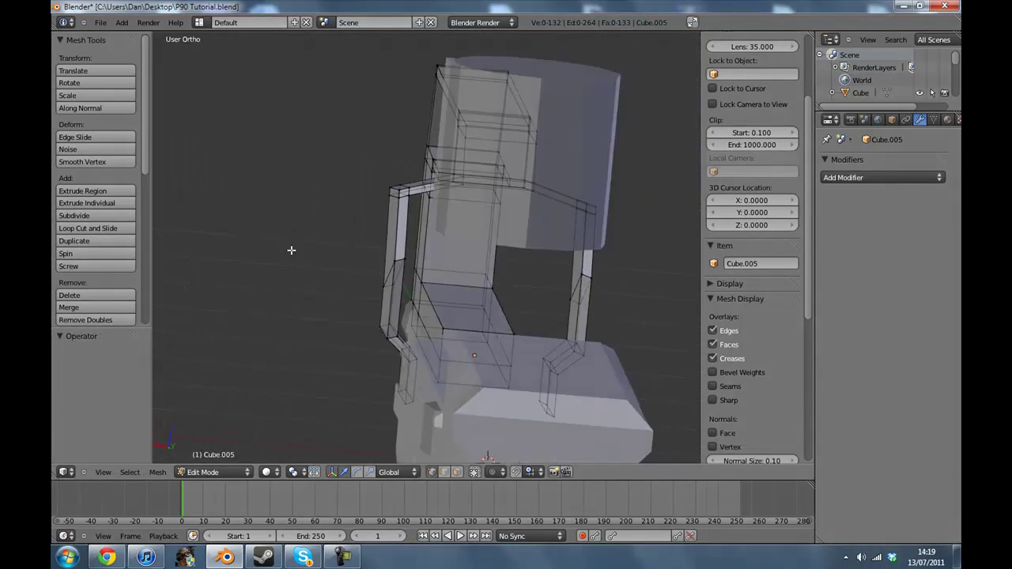
pyautogui.press('Tab')
pyautogui.moveTo(506, 338); pyautogui.dragTo(340, 387, button='middle')
pyautogui.scroll(3, 402, 276)
pyautogui.click(110, 558)
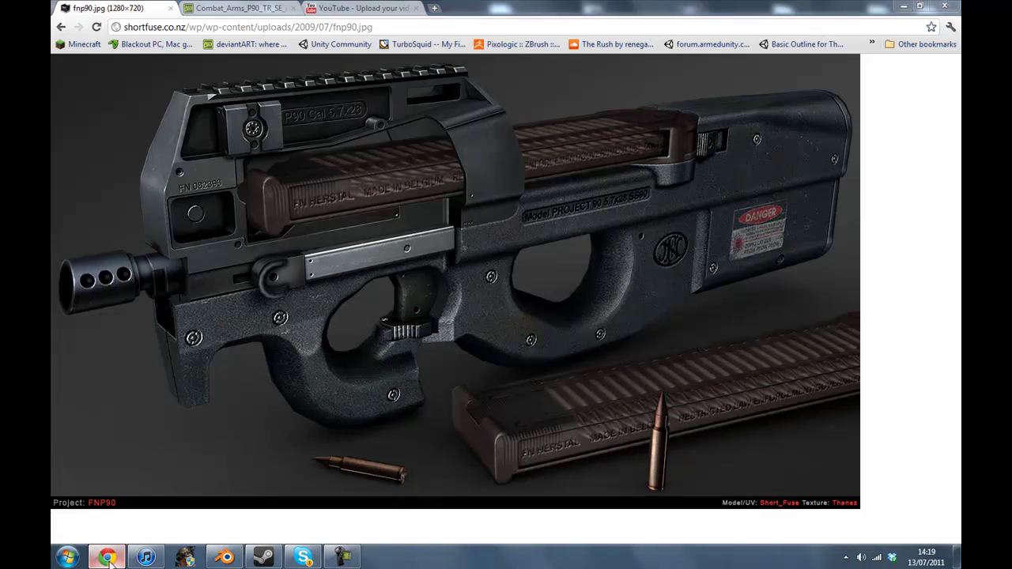
pyautogui.click(110, 558)
# Step: Return to the right side view and open the upper front receiver block, Cube.006, for mesh editing
pyautogui.click(104, 472)
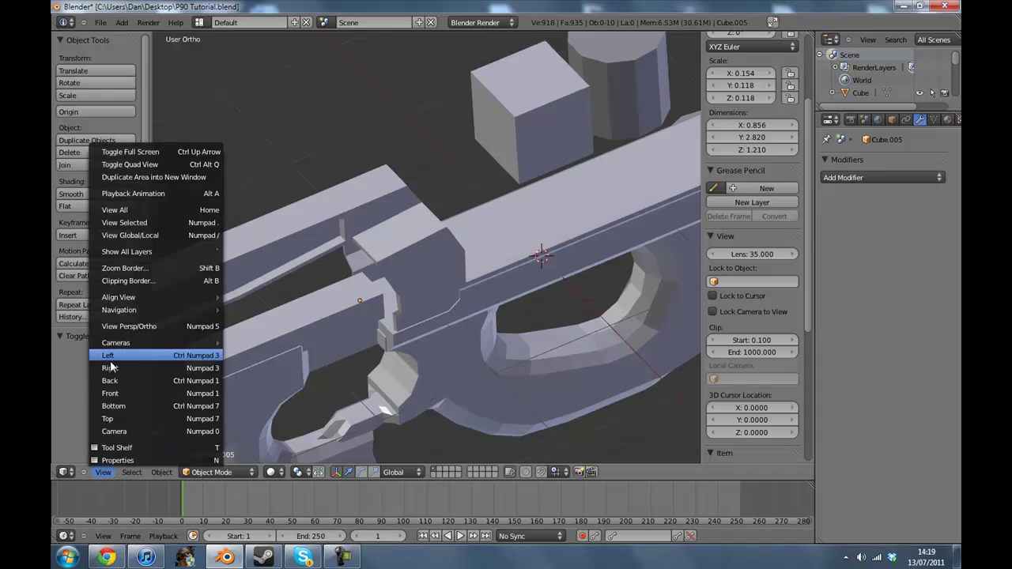
pyautogui.click(109, 361)
pyautogui.scroll(5, 310, 279)
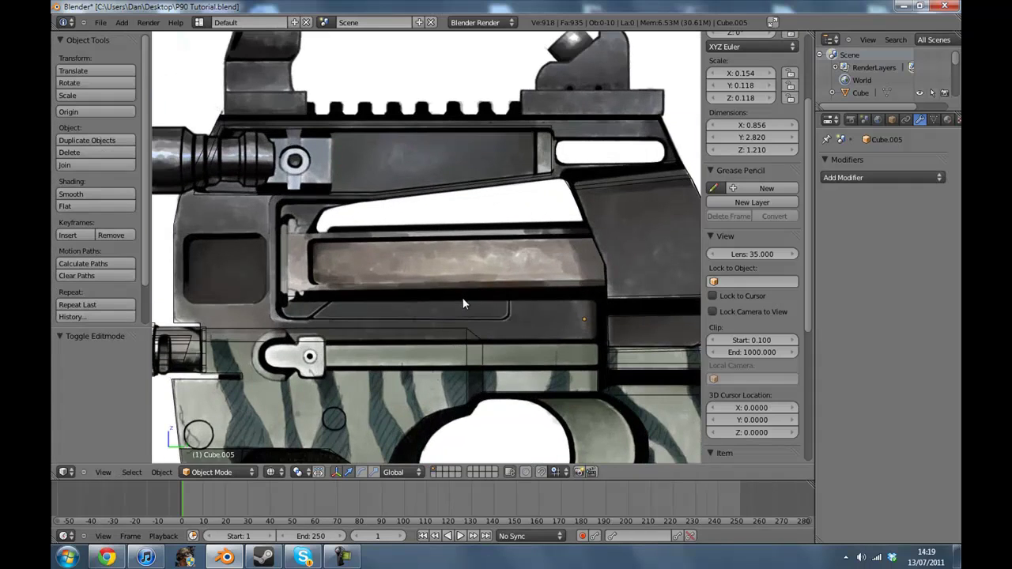
pyautogui.keyDown('shift'); pyautogui.moveTo(409, 308); pyautogui.dragTo(476, 297, button='middle'); pyautogui.keyUp('shift')
pyautogui.scroll(-1, 476, 296)
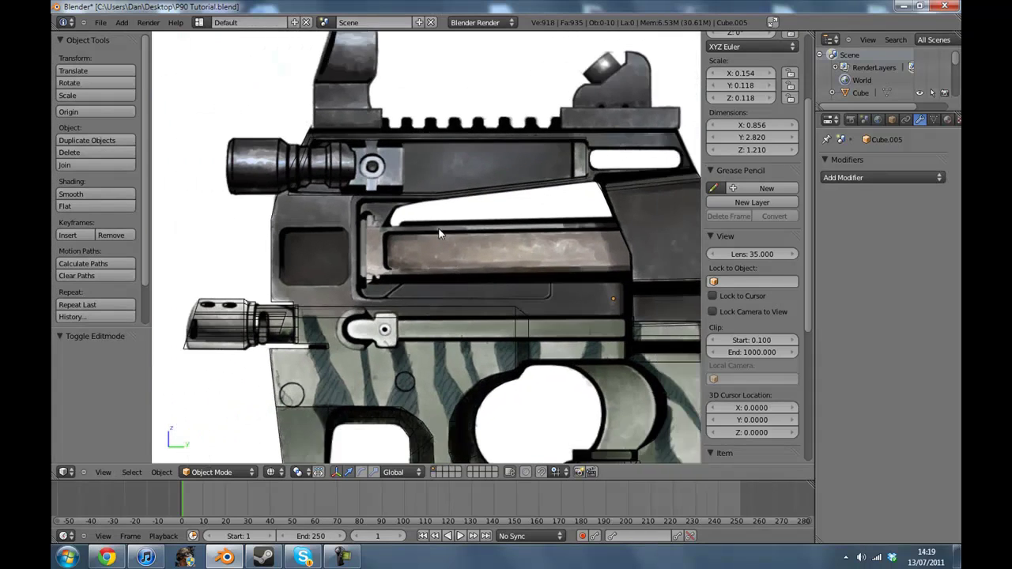
pyautogui.scroll(2, 440, 228)
pyautogui.rightClick(439, 174)
pyautogui.press('Tab')
pyautogui.press('Tab')
pyautogui.rightClick(498, 87)
pyautogui.press('Tab')
# Step: Select the bottom face of the front receiver block and extrude it slightly downward
pyautogui.scroll(1, 367, 218)
pyautogui.press('a')
pyautogui.press('c')
pyautogui.press('e')
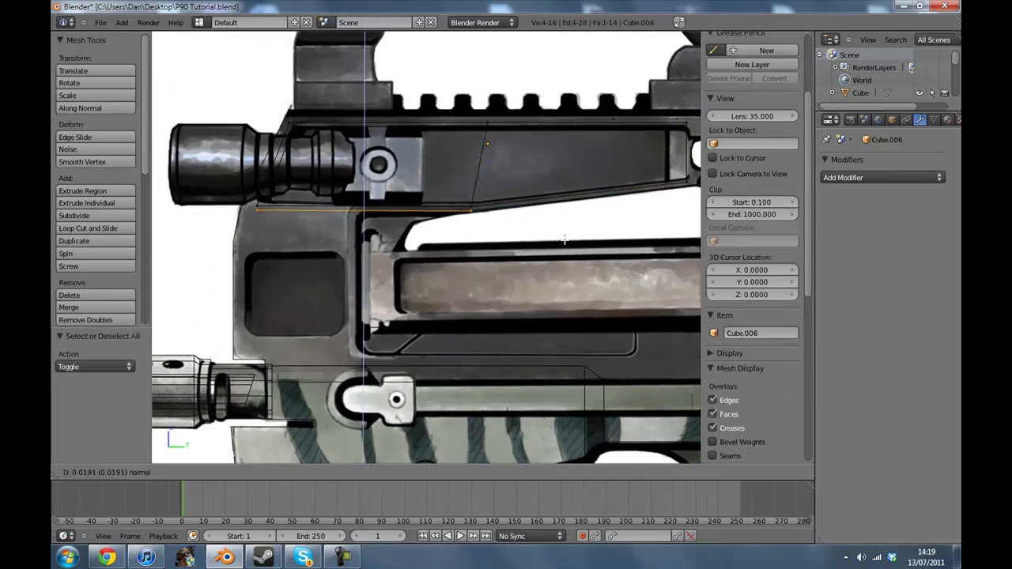
pyautogui.click(566, 235)
# Step: Move the lower rear vertices of the extruded front block -0.254 along Y to the magazine opening's front edge
pyautogui.press('a')
pyautogui.press('c')
pyautogui.click(477, 231)
pyautogui.rightClick(477, 230)
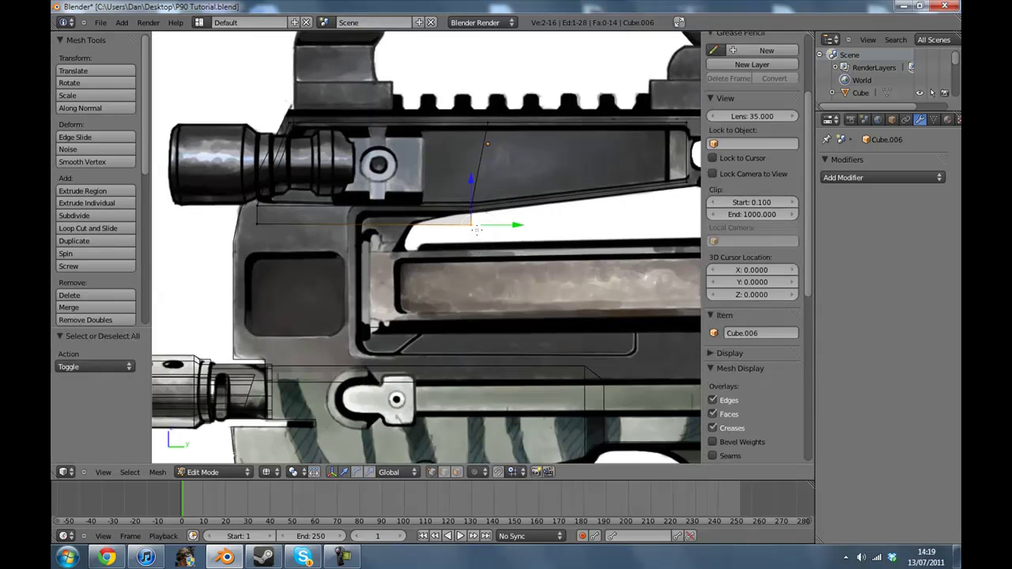
pyautogui.moveTo(514, 226); pyautogui.dragTo(462, 227)
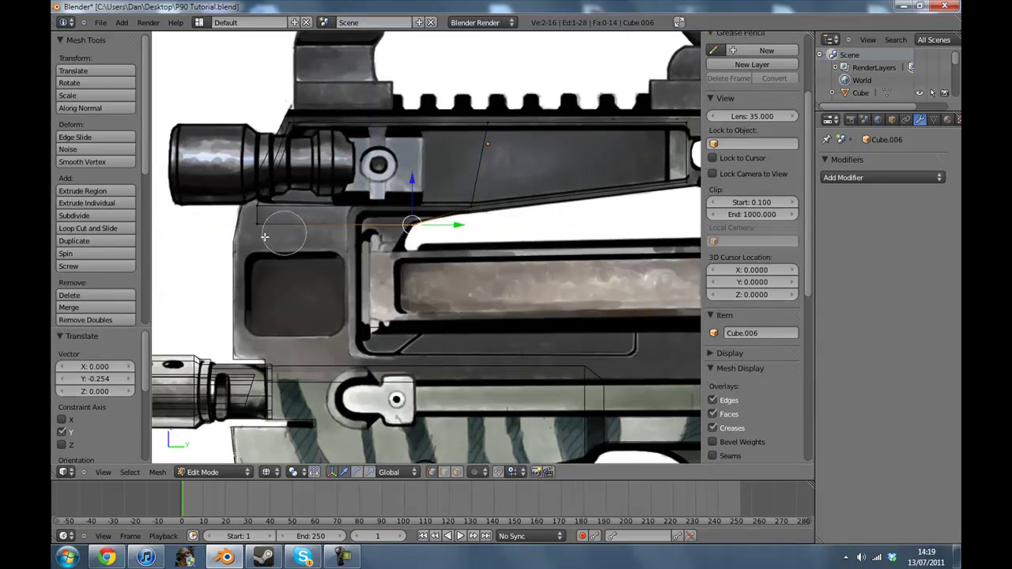
# Step: Extrude the front block's bottom down to the recessed panel's lower edge and move its lower front vertices forward to the receiver's front edge
pyautogui.press('e')
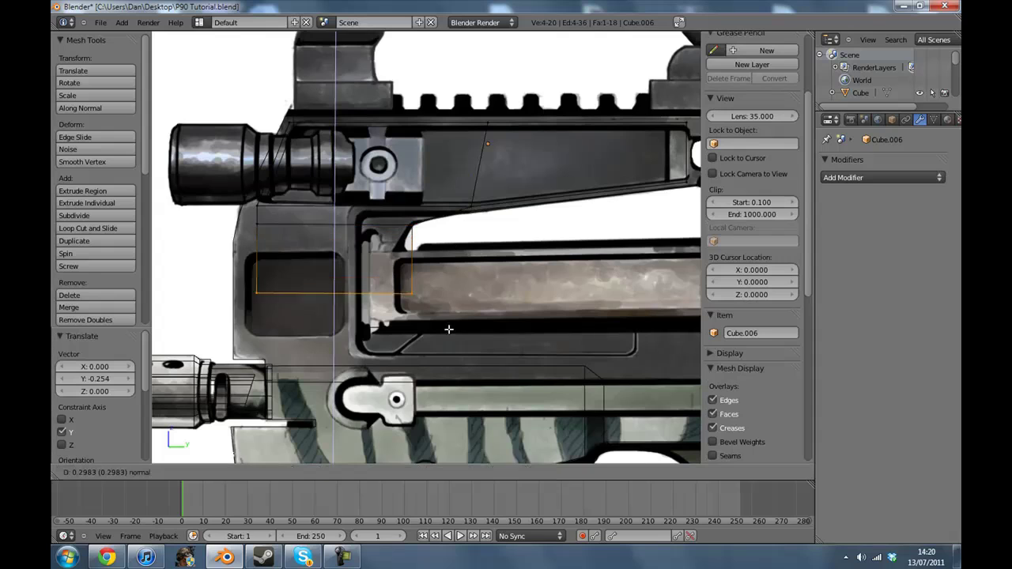
pyautogui.click(449, 355)
pyautogui.press('a')
pyautogui.press('b')
pyautogui.moveTo(226, 217); pyautogui.dragTo(301, 363)
pyautogui.moveTo(304, 281); pyautogui.dragTo(278, 281)
# Step: Move the front block's lowest rear vertices forward along Y so its rear edge slants along the magazine opening
pyautogui.press('a')
pyautogui.press('v')
pyautogui.rightClick(394, 315)
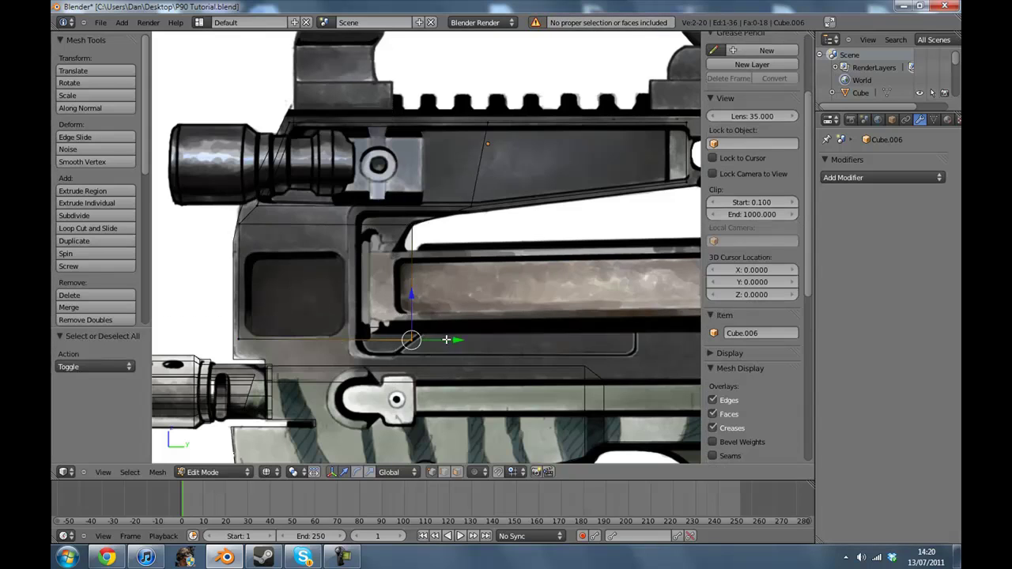
pyautogui.moveTo(448, 342); pyautogui.dragTo(409, 340)
# Step: Examine the extended front block in solid shading from the side and compare it with the P90 photo in the browser
pyautogui.press('Tab')
pyautogui.moveTo(375, 276)
pyautogui.keyDown('shift'); pyautogui.mouseDown(button='middle')
pyautogui.moveTo(425, 250)
pyautogui.moveTo(426, 222)
pyautogui.moveTo(364, 236)
pyautogui.moveTo(531, 237)
pyautogui.mouseUp(button='middle'); pyautogui.keyUp('shift')
pyautogui.press('z')
pyautogui.scroll(-2, 531, 237)
pyautogui.click(103, 472)
pyautogui.click(125, 367)
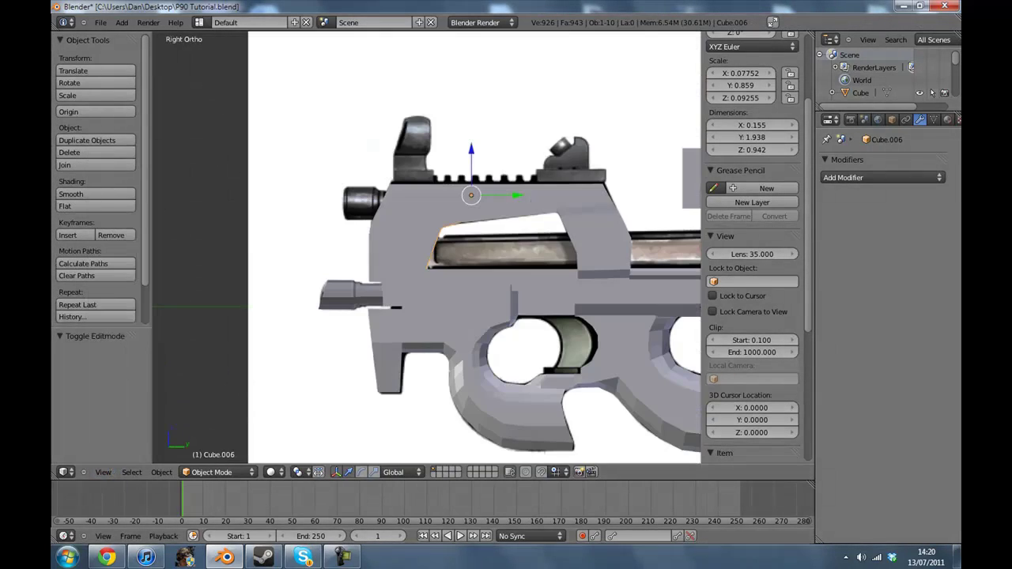
pyautogui.click(103, 558)
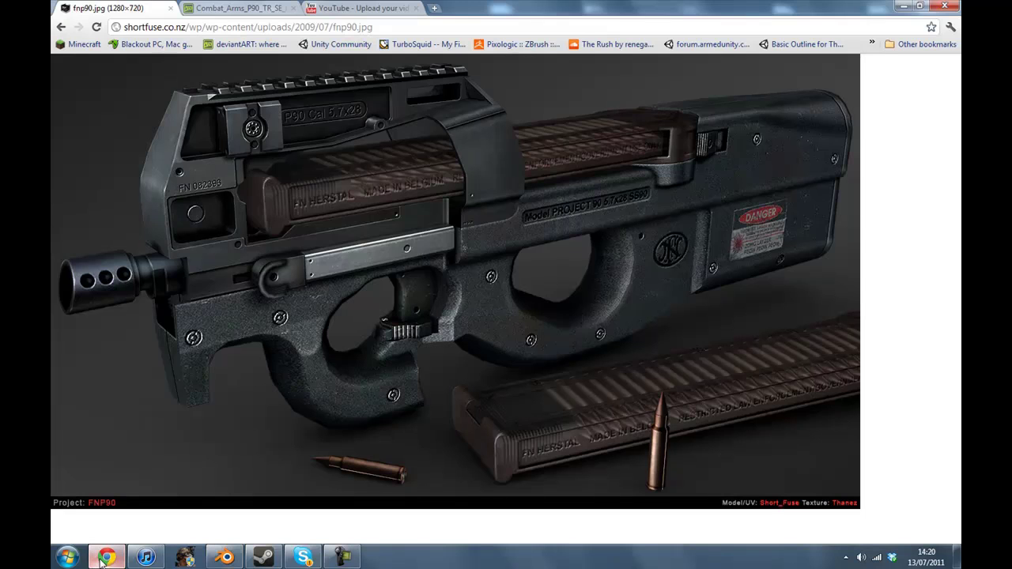
pyautogui.click(103, 557)
# Step: Open the main receiver body, Cube.005, for mesh editing and add a horizontal loop cut along the square front recess's upper edge
pyautogui.scroll(6, 472, 309)
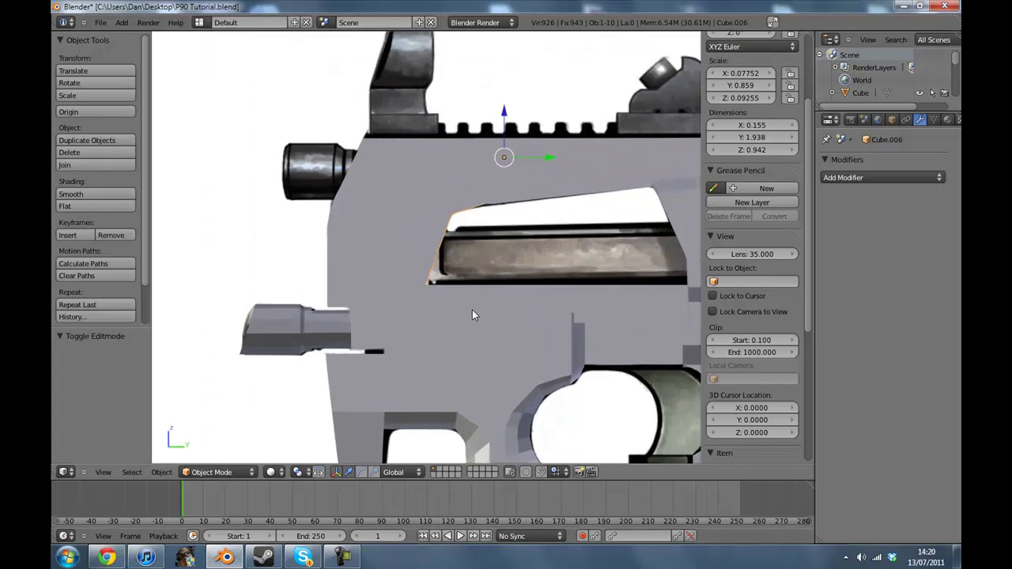
pyautogui.rightClick(381, 222)
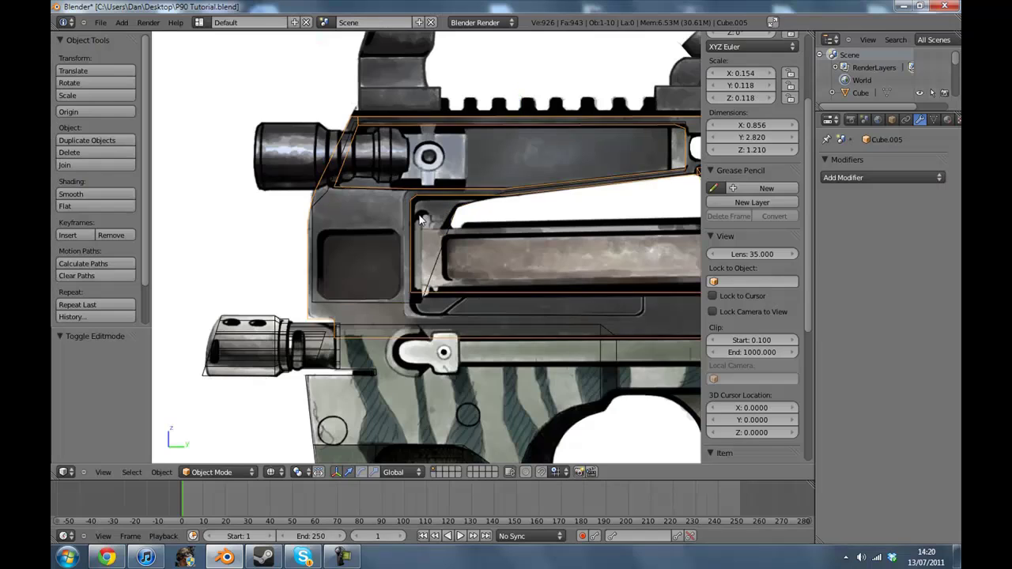
pyautogui.press('Tab')
pyautogui.press('a')
pyautogui.press('a')
pyautogui.scroll(2, 379, 262)
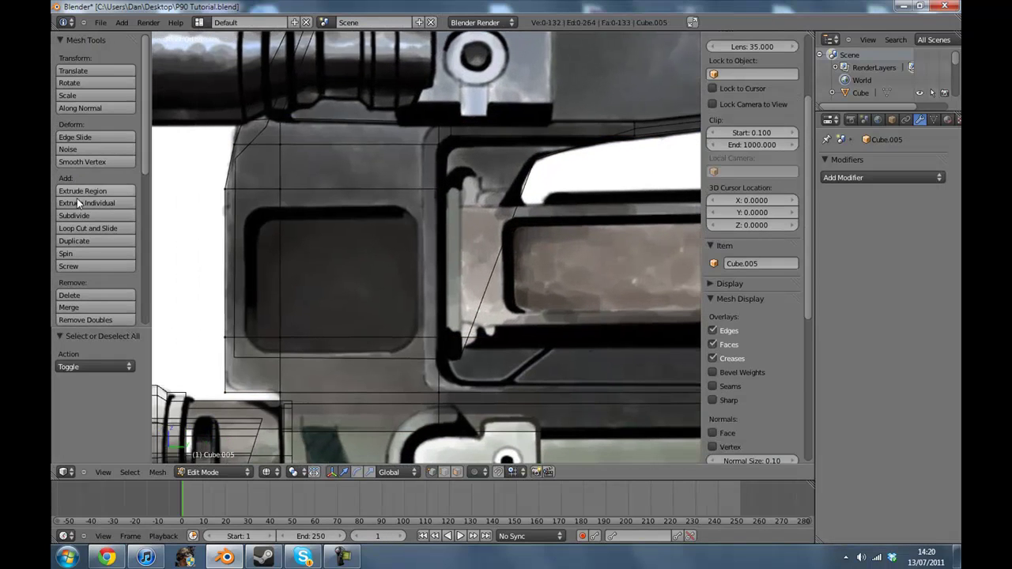
pyautogui.click(90, 230)
pyautogui.click(318, 237)
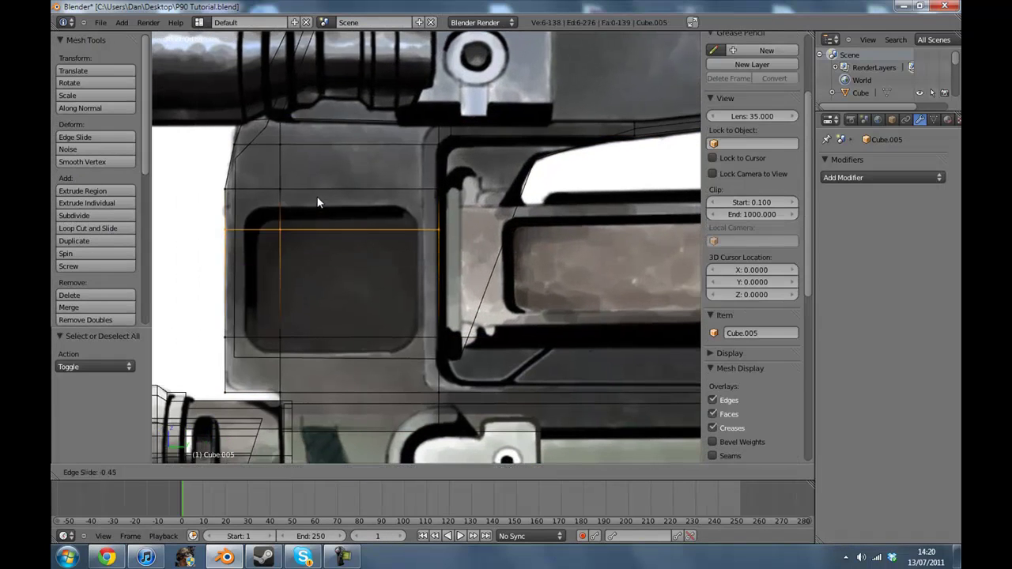
pyautogui.click(318, 188)
pyautogui.press('a')
pyautogui.click(110, 229)
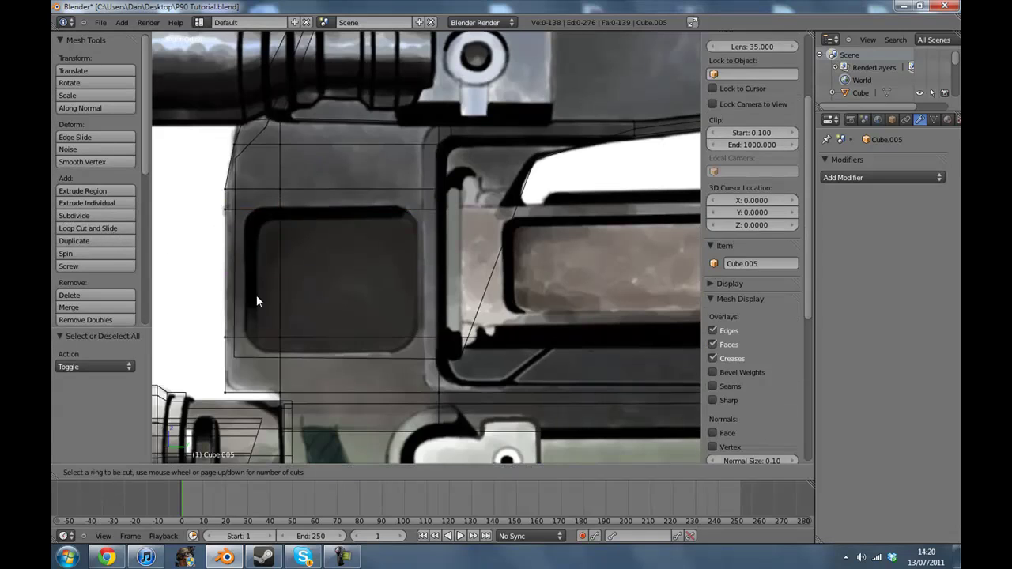
pyautogui.click(245, 314)
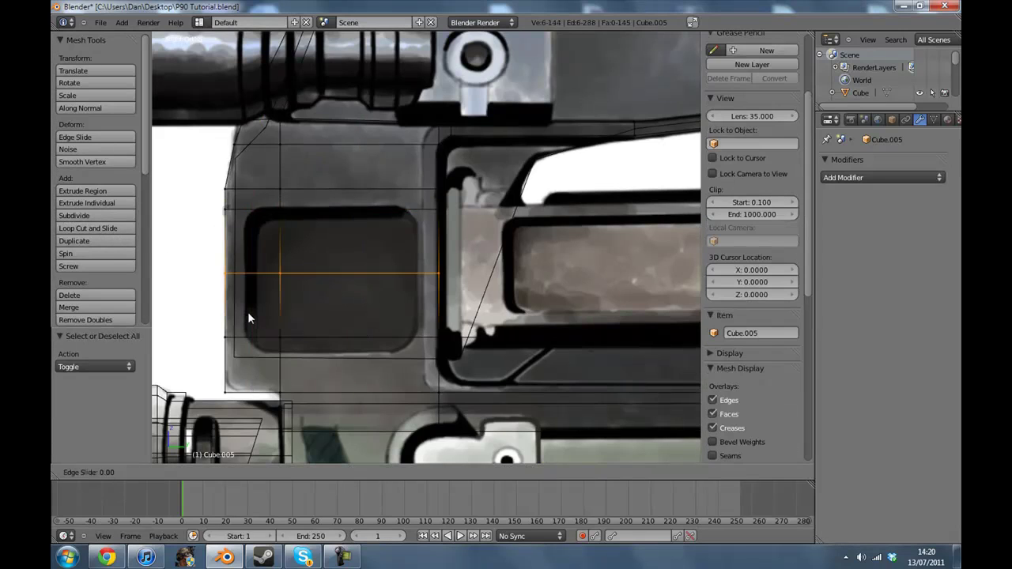
pyautogui.click(254, 379)
# Step: Add a horizontal loop cut along the lower edge of the square front recess
pyautogui.click(107, 229)
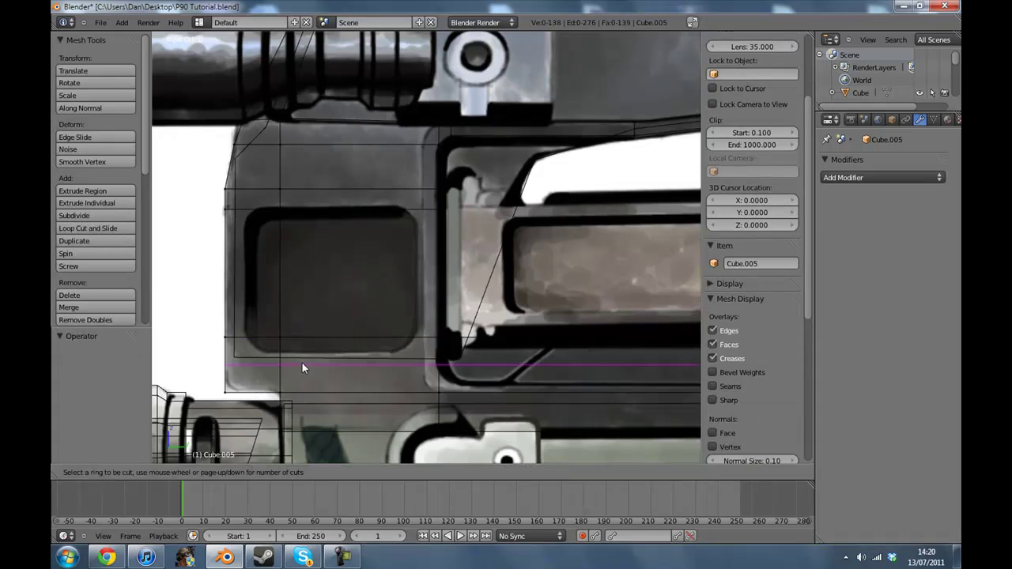
pyautogui.click(276, 362)
pyautogui.click(281, 353)
pyautogui.press('a')
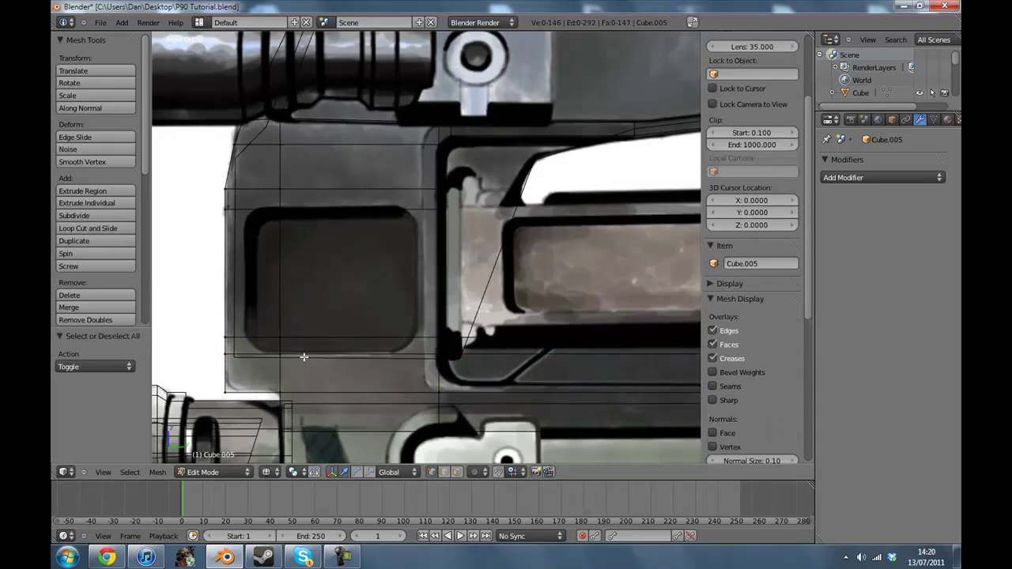
# Step: Add two vertical loop cuts on the receiver body, along the rear and front edges of the square recess
pyautogui.click(102, 229)
pyautogui.click(404, 208)
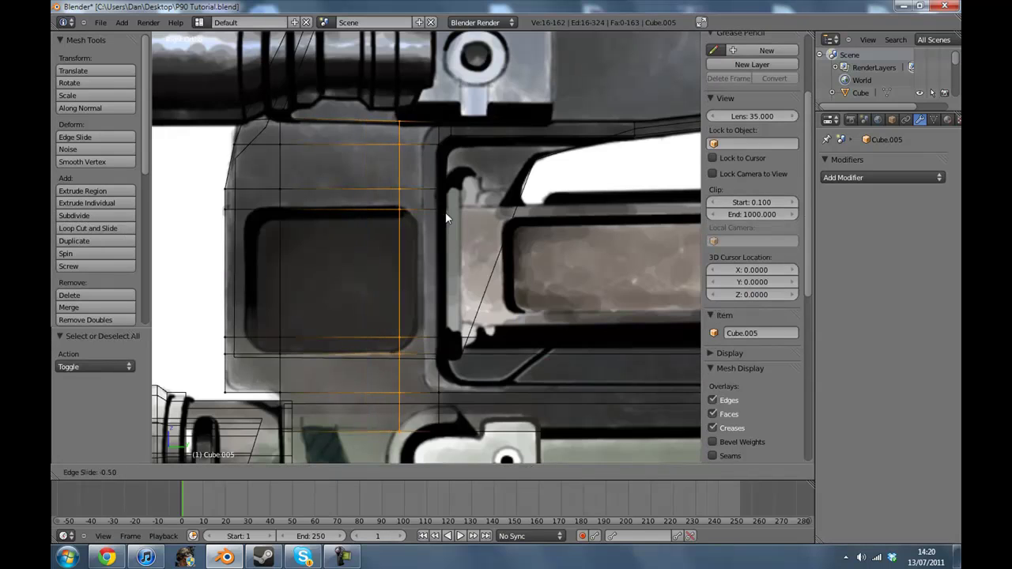
pyautogui.press('a')
pyautogui.click(125, 225)
pyautogui.click(252, 189)
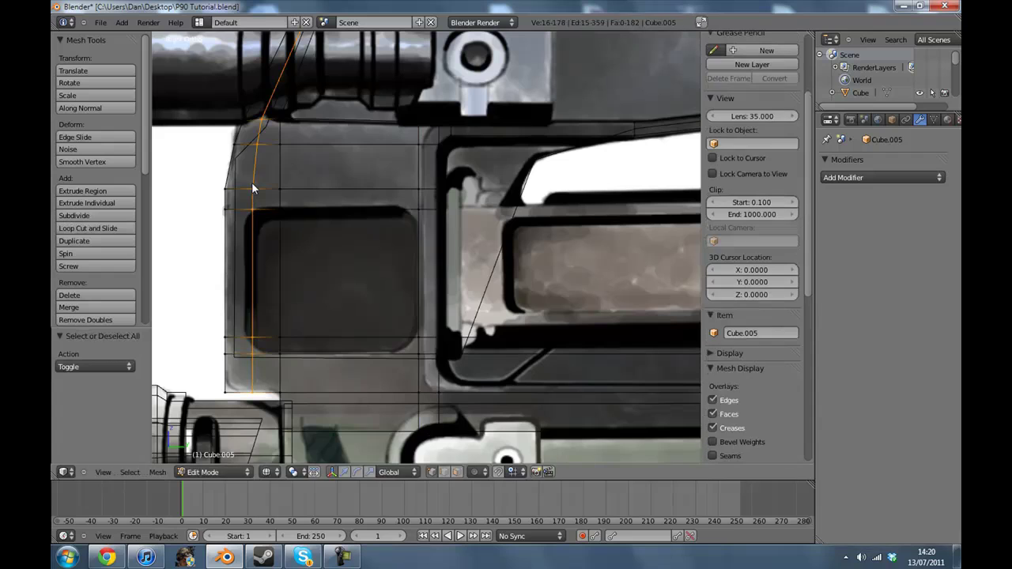
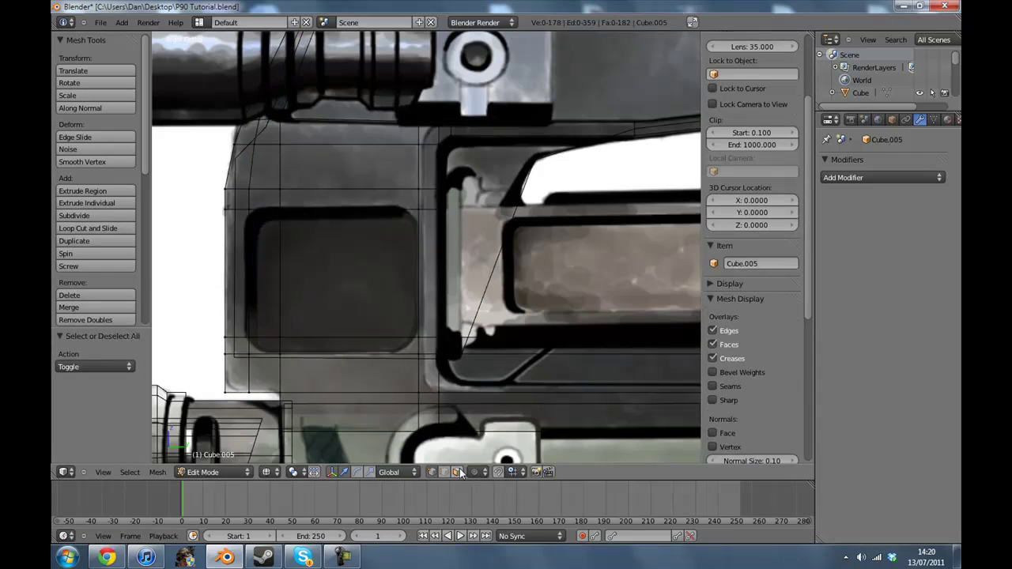
pyautogui.rightClick(352, 273)
pyautogui.moveTo(281, 296); pyautogui.dragTo(273, 330)
pyautogui.click(346, 328)
pyautogui.rightClick(349, 328)
pyautogui.press('a')
pyautogui.scroll(2, 363, 319)
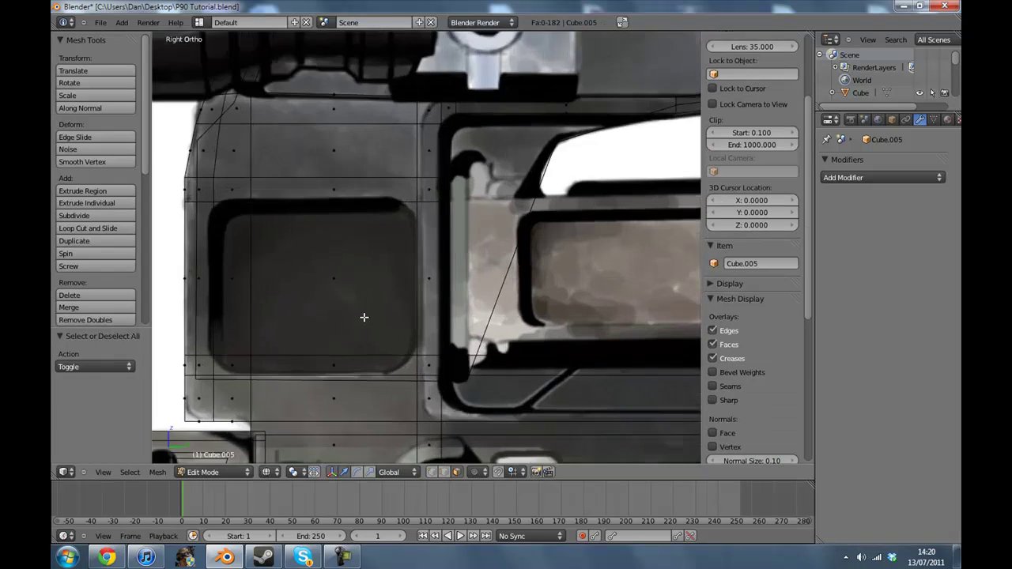
pyautogui.scroll(-1, 363, 320)
pyautogui.press('Tab')
pyautogui.press('Tab')
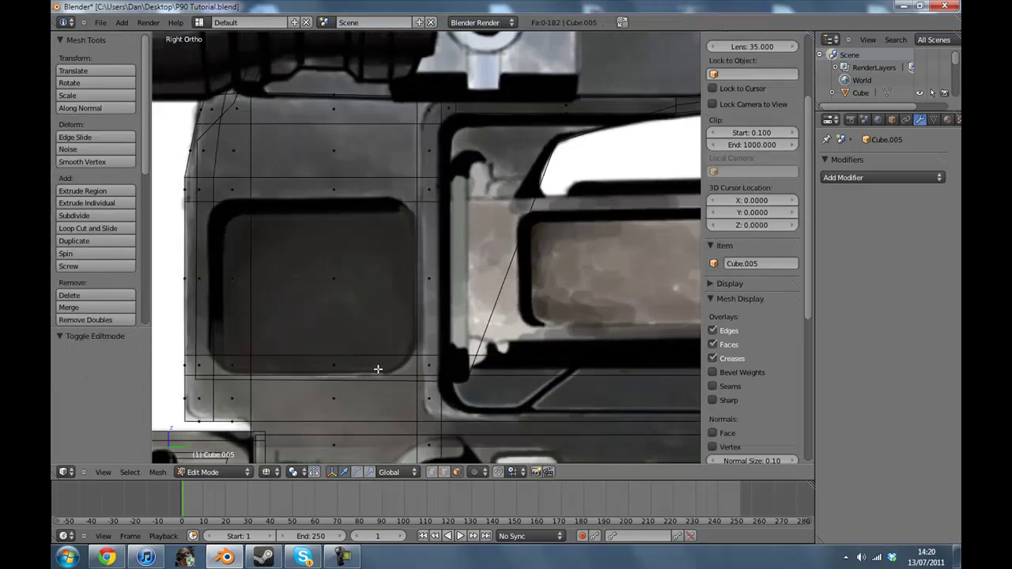
pyautogui.press('a')
pyautogui.press('a')
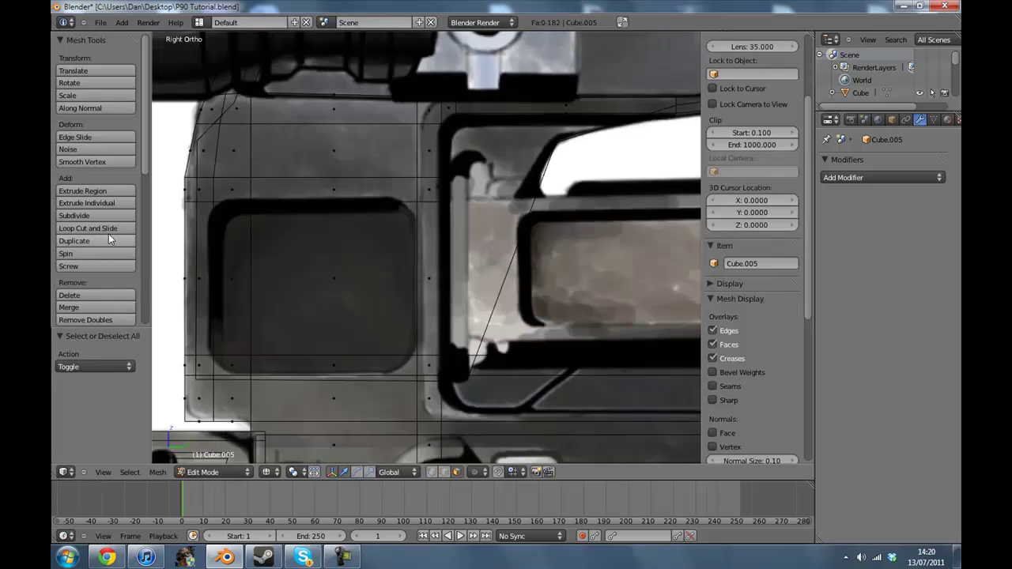
pyautogui.click(110, 231)
pyautogui.click(408, 305)
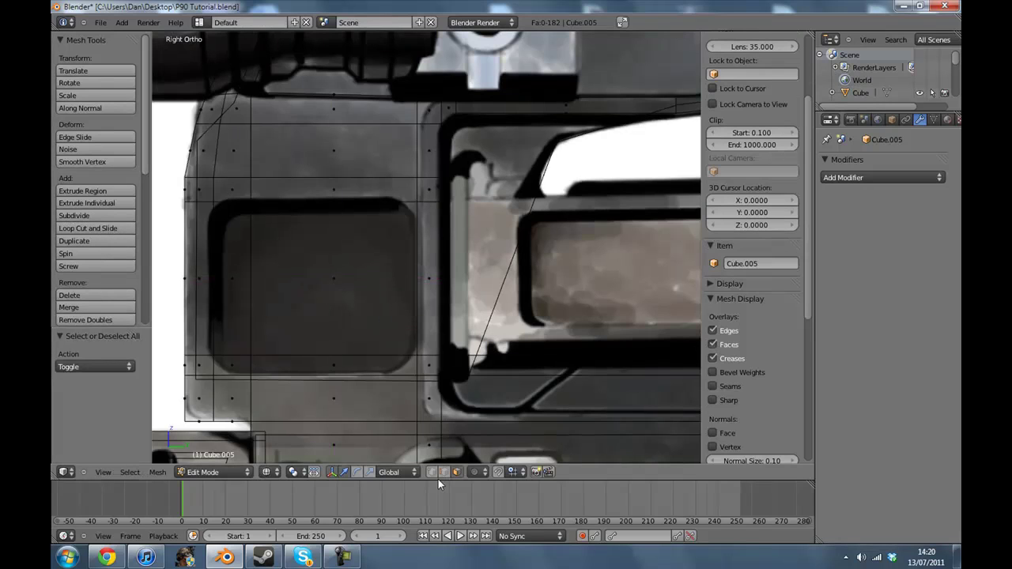
# Step: Move the recess's lower rear corner vertices forward along Y to angle that corner like the reference
pyautogui.rightClick(413, 373)
pyautogui.press('g')
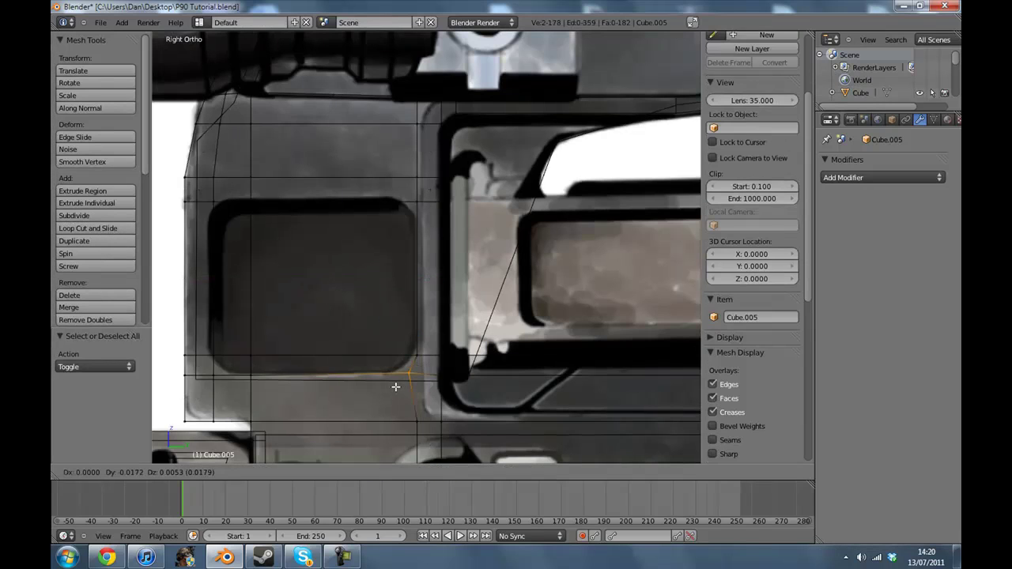
pyautogui.click(387, 391)
pyautogui.press('a')
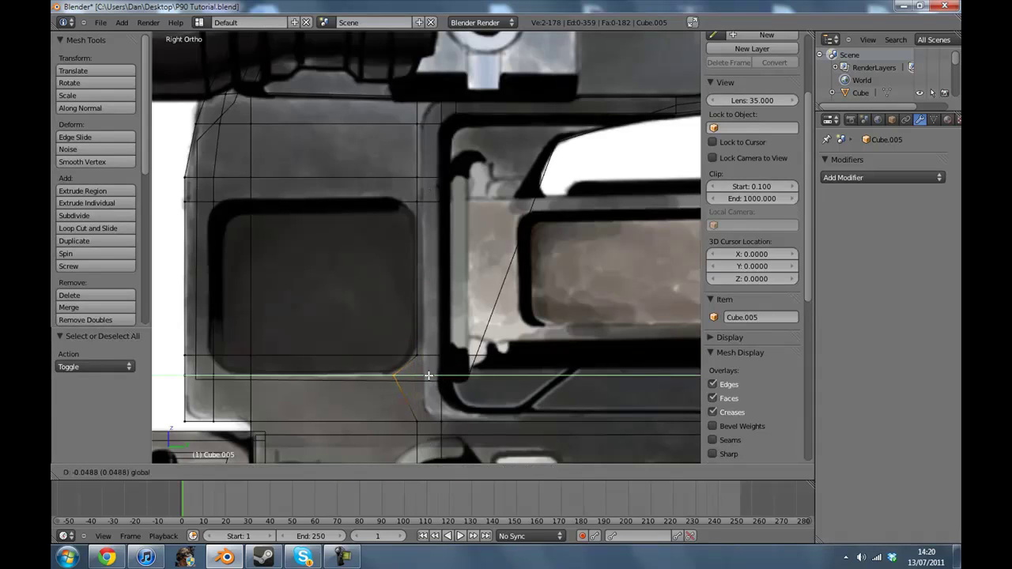
# Step: Move the recess's lower front corner vertices rearward along Y to angle that corner like the reference
pyautogui.press('c')
pyautogui.click(212, 381)
pyautogui.rightClick(212, 382)
pyautogui.moveTo(254, 376); pyautogui.dragTo(275, 376)
pyautogui.click(275, 376)
pyautogui.press('a')
pyautogui.press('c')
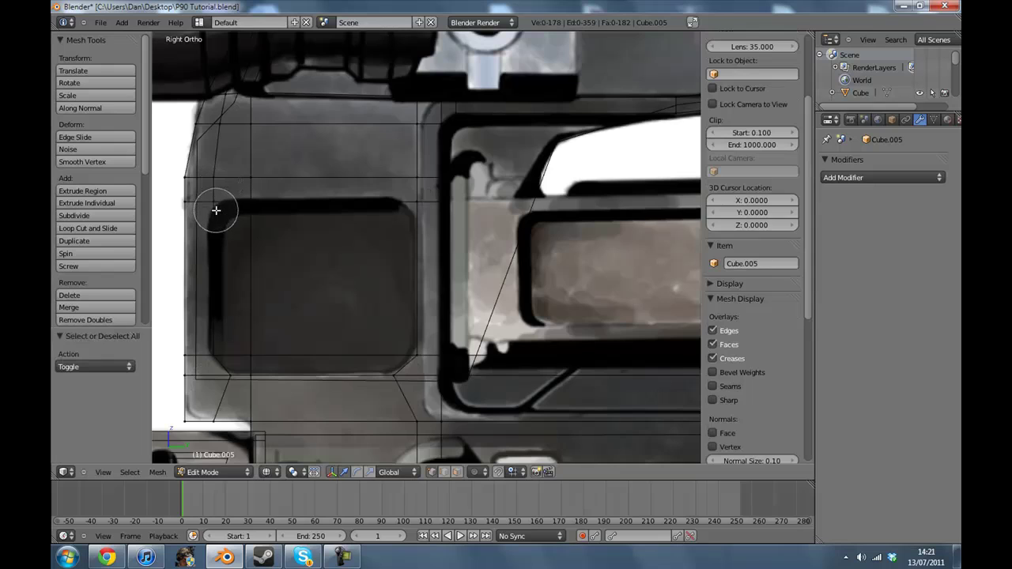
pyautogui.click(215, 208)
pyautogui.rightClick(214, 209)
pyautogui.press('a')
pyautogui.rightClick(218, 176)
pyautogui.press('a')
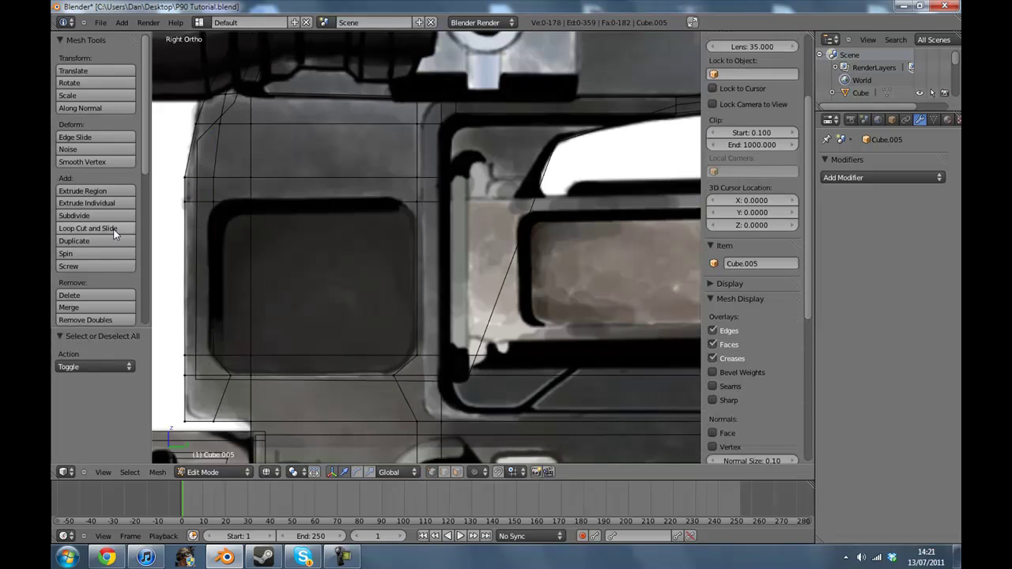
# Step: Add a horizontal loop cut just below the recess's upper edge, where its rounded upper corners end
pyautogui.click(87, 229)
pyautogui.click(230, 227)
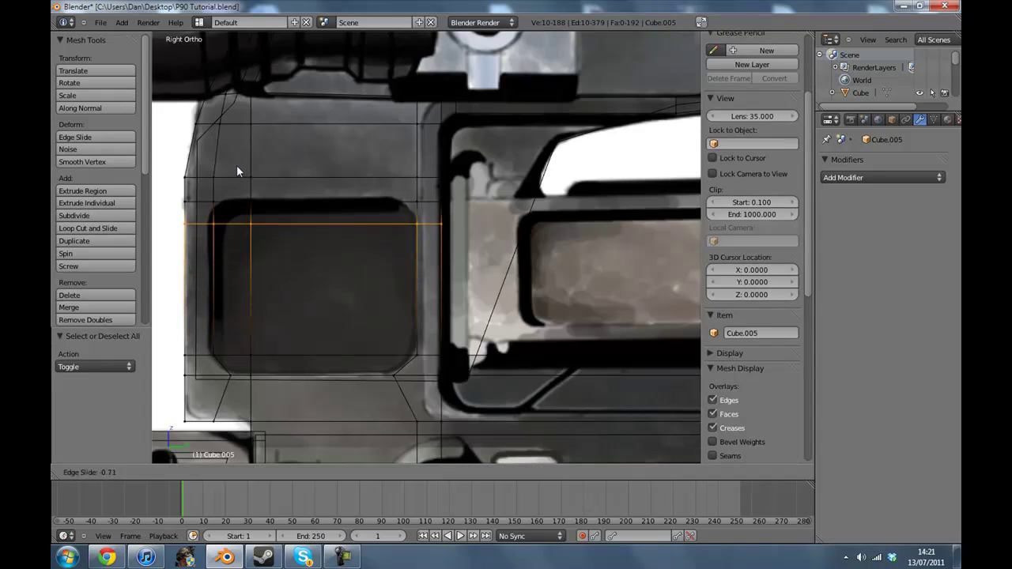
pyautogui.click(227, 187)
pyautogui.press('a')
# Step: Move the recess's upper front corner vertices slightly rearward along Y to angle the corner
pyautogui.press('c')
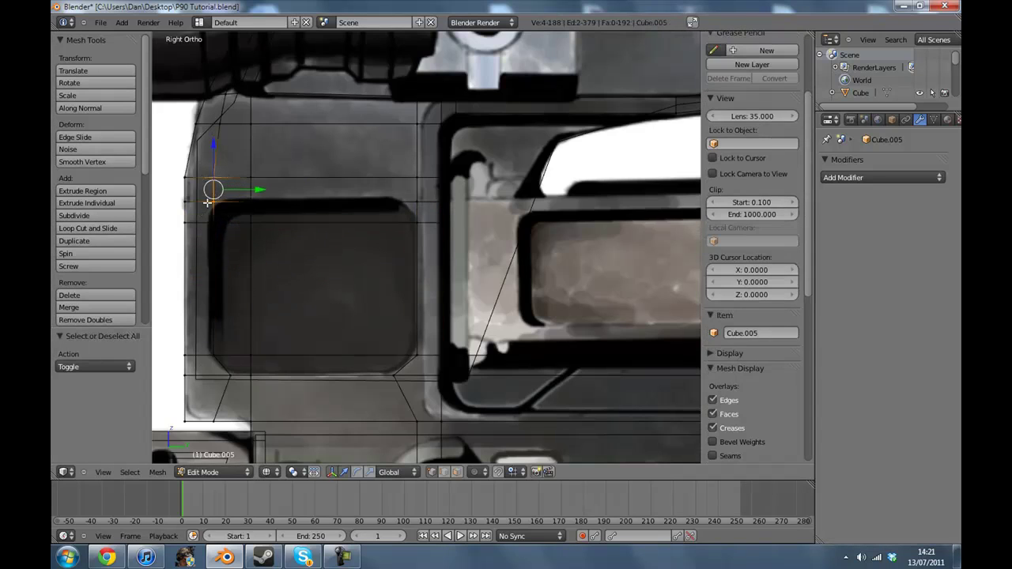
pyautogui.click(211, 200)
pyautogui.rightClick(212, 200)
pyautogui.moveTo(255, 201); pyautogui.dragTo(266, 201)
pyautogui.press('a')
# Step: Move the recess's upper rear corner vertices -0.04617 along Y to angle the corner
pyautogui.press('c')
pyautogui.click(406, 207)
pyautogui.press('Escape')
pyautogui.press('g')
pyautogui.press('y')
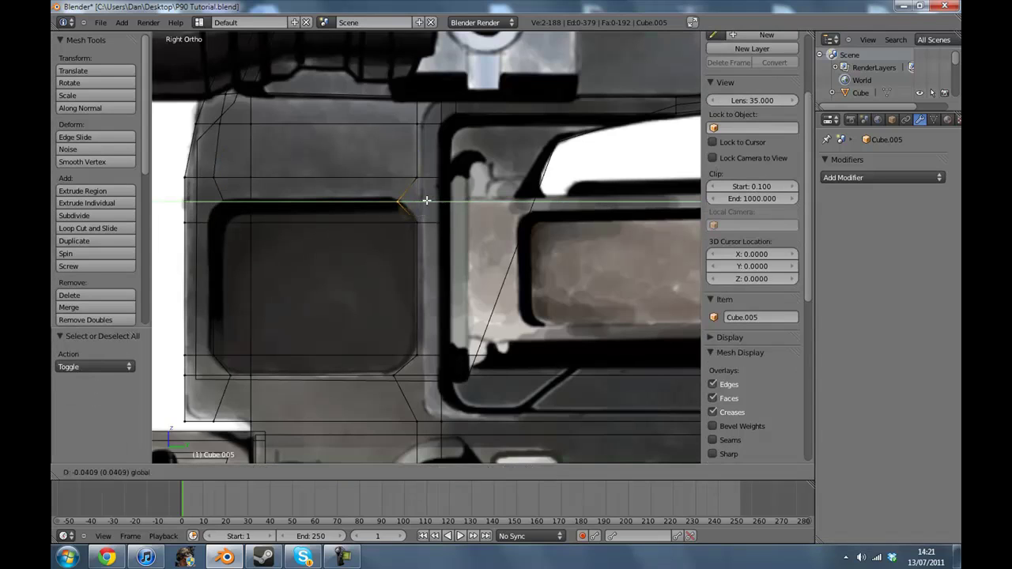
pyautogui.click(418, 201)
# Step: Select all vertices along the recess's upper edge and raise them slightly to match the reference outline
pyautogui.press('c')
pyautogui.moveTo(239, 206); pyautogui.dragTo(229, 205)
pyautogui.rightClick(229, 206)
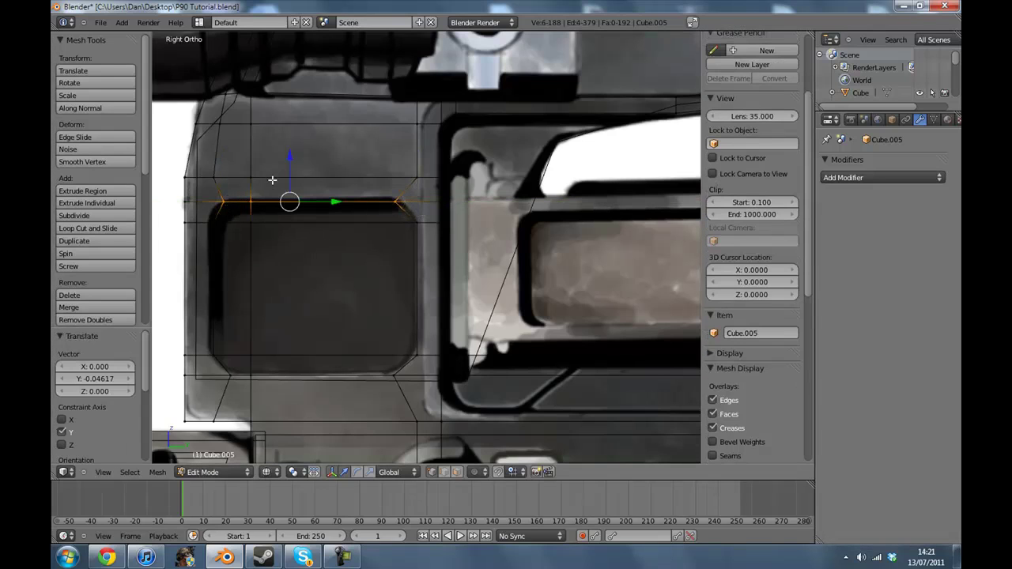
pyautogui.press('a')
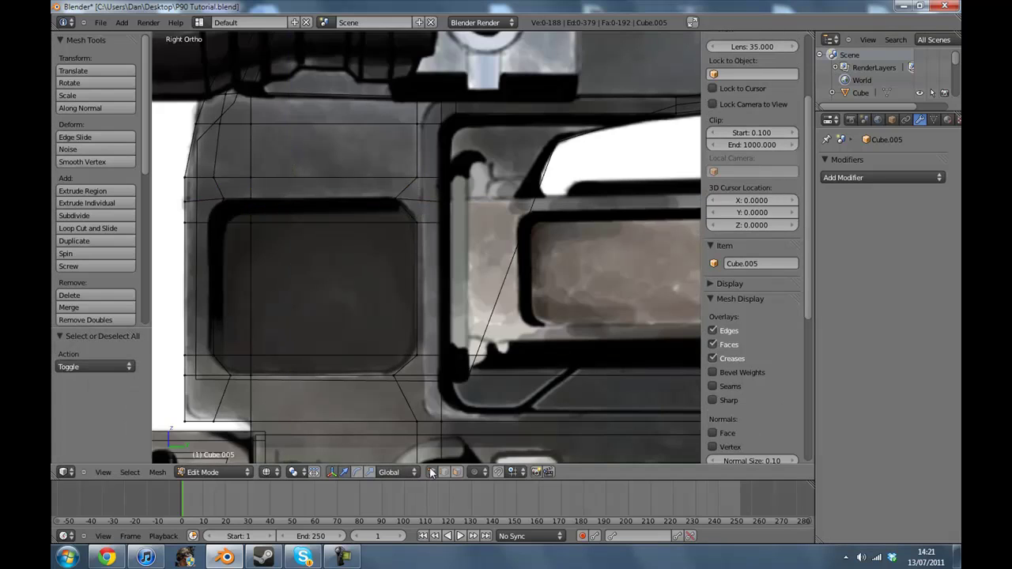
# Step: Select the faces inside the square recess outline on both sides of the receiver and delete them
pyautogui.click(457, 474)
pyautogui.press('c')
pyautogui.click(337, 290)
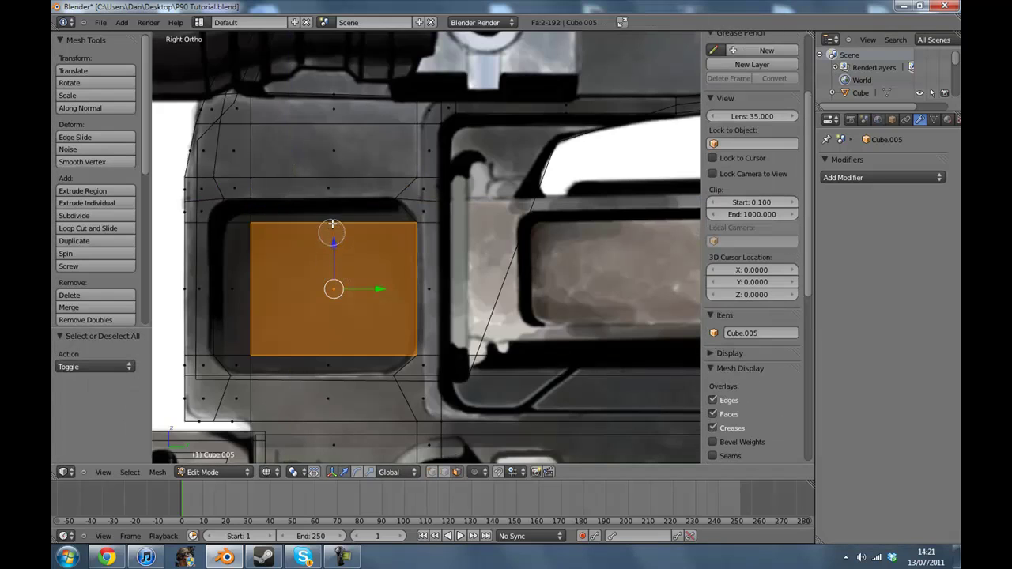
pyautogui.click(331, 219)
pyautogui.moveTo(249, 219)
pyautogui.mouseDown()
pyautogui.moveTo(238, 219)
pyautogui.moveTo(241, 294)
pyautogui.mouseUp()
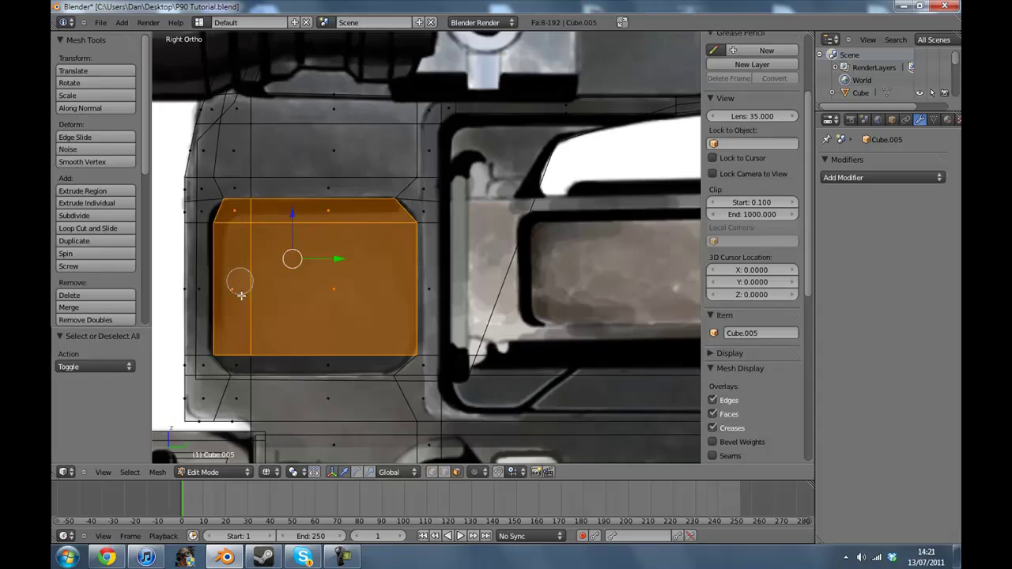
pyautogui.moveTo(247, 357); pyautogui.dragTo(342, 361)
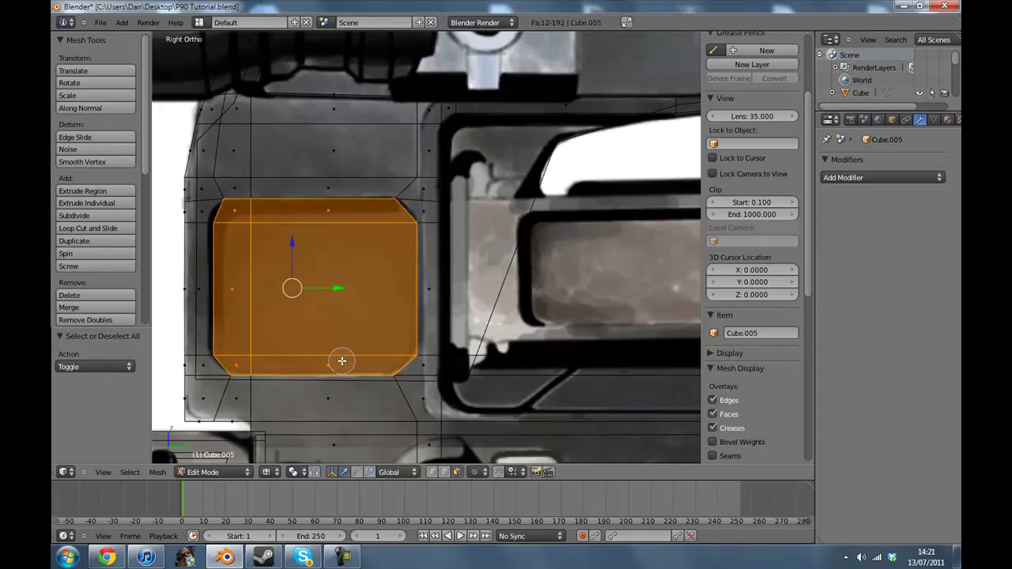
pyautogui.press('x')
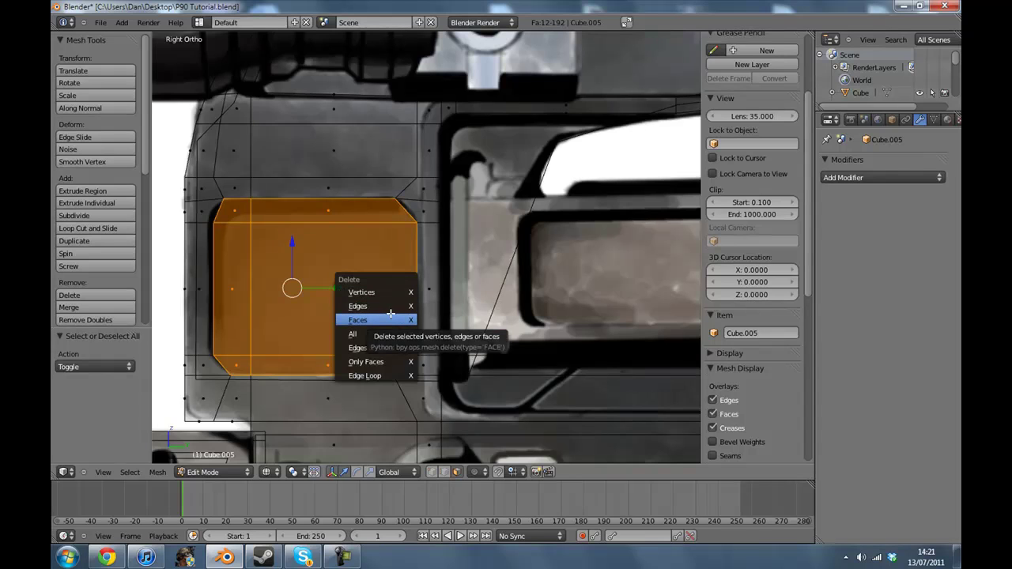
pyautogui.click(390, 319)
# Step: Fill faces across the receiver's width along the square recess's rear edge, lower rear corner and lower edge
pyautogui.press('Tab')
pyautogui.moveTo(317, 229); pyautogui.dragTo(442, 308, button='middle')
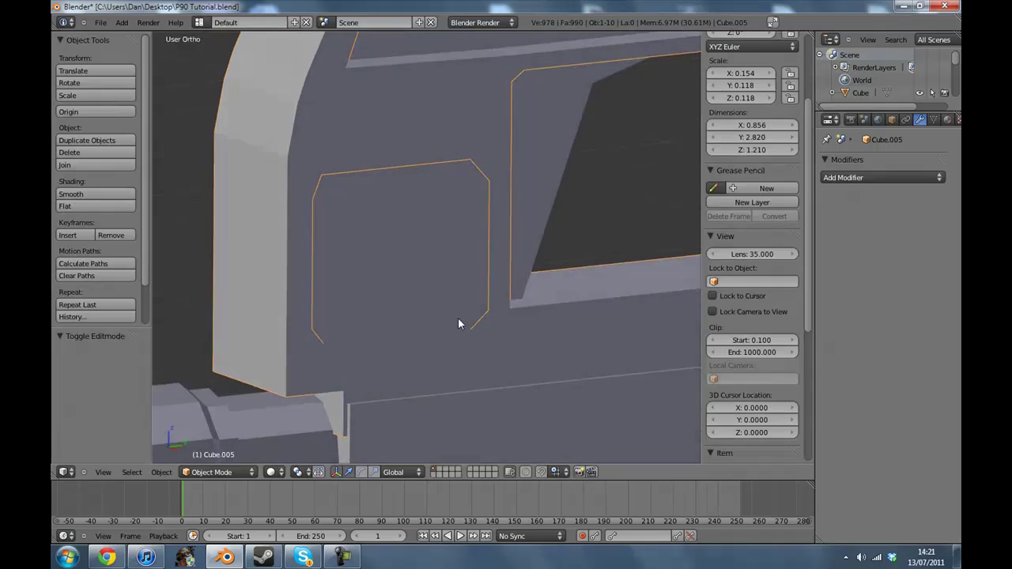
pyautogui.press('Tab')
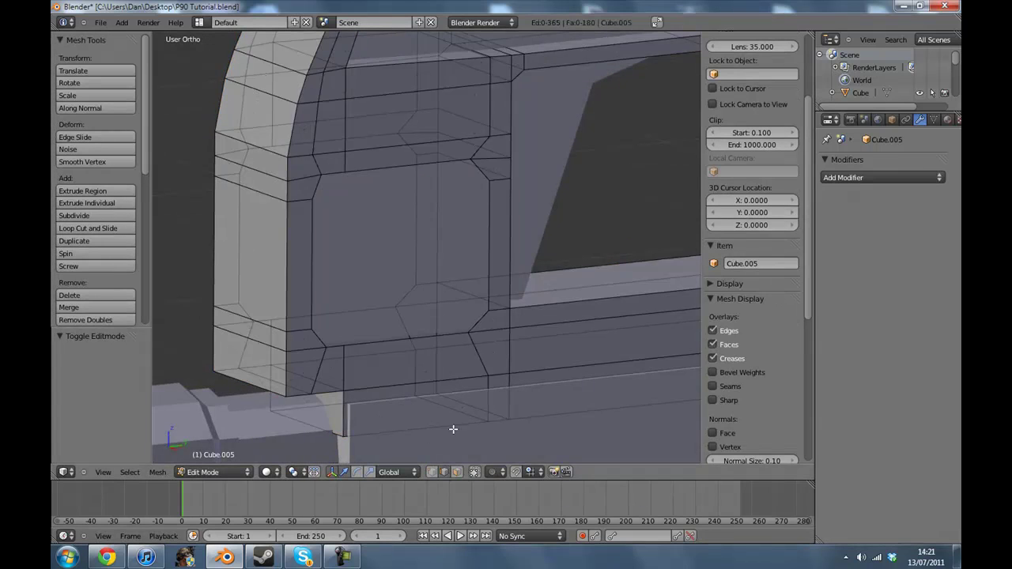
pyautogui.scroll(2, 507, 302)
pyautogui.rightClick(521, 218)
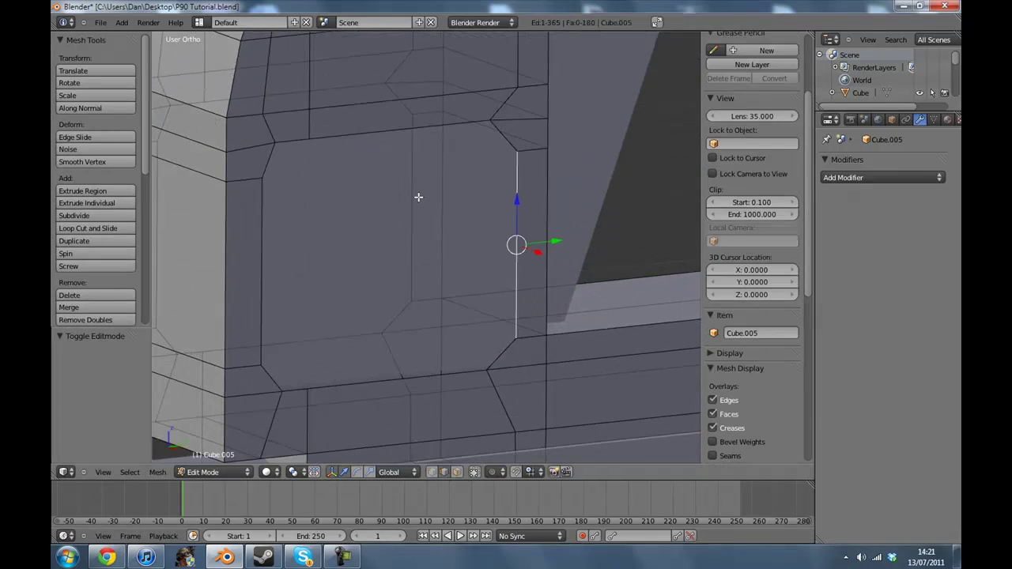
pyautogui.moveTo(458, 236); pyautogui.dragTo(461, 229, button='middle')
pyautogui.press('f')
pyautogui.moveTo(427, 277); pyautogui.dragTo(477, 303, button='middle')
pyautogui.rightClick(506, 320)
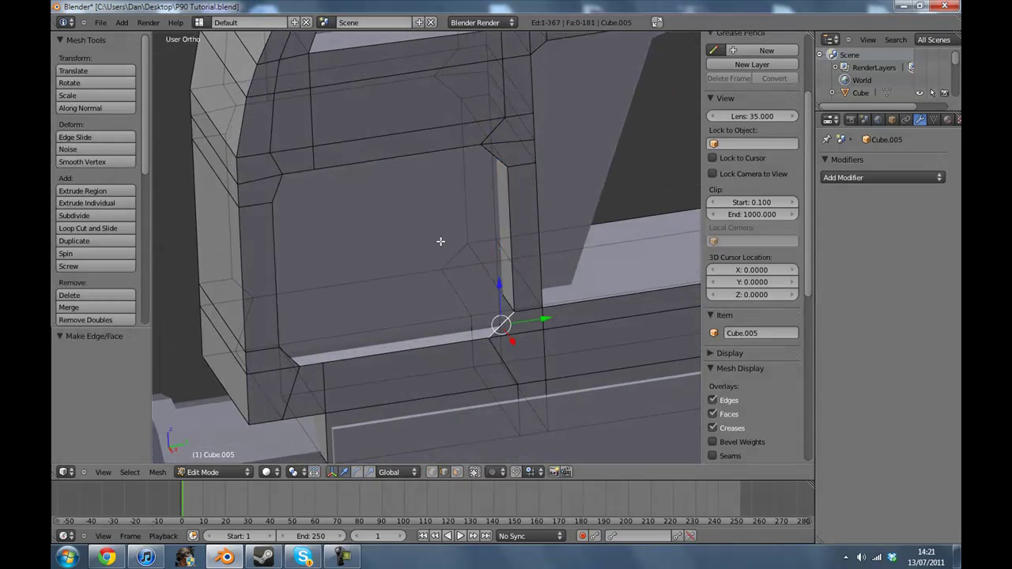
pyautogui.rightClick(406, 352)
pyautogui.press('f')
# Step: Fill faces between both sides of the receiver around the recess's lower front corner, front edge and upper front corner
pyautogui.moveTo(321, 303); pyautogui.dragTo(343, 347, button='middle')
pyautogui.rightClick(343, 347)
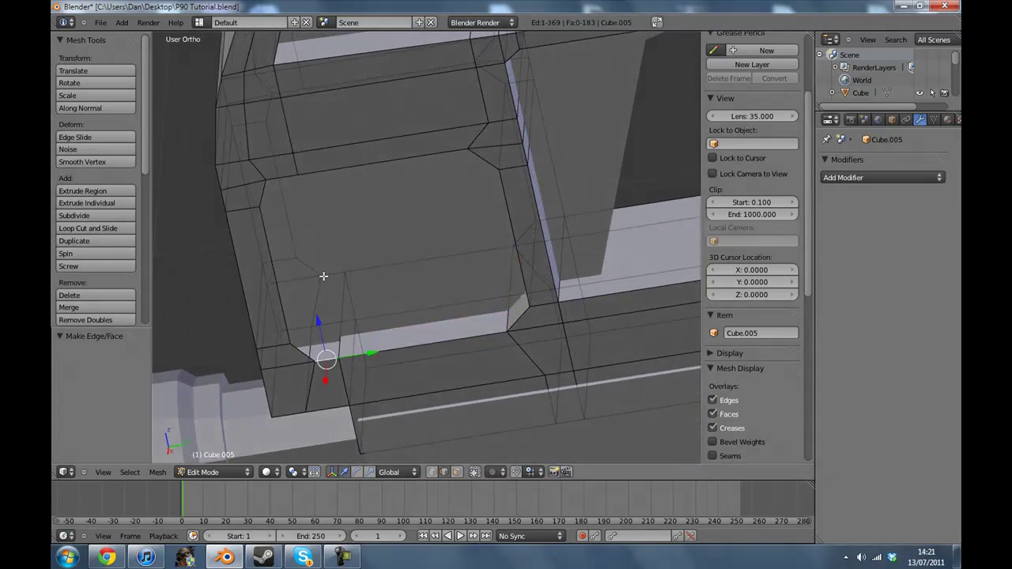
pyautogui.rightClick(308, 264)
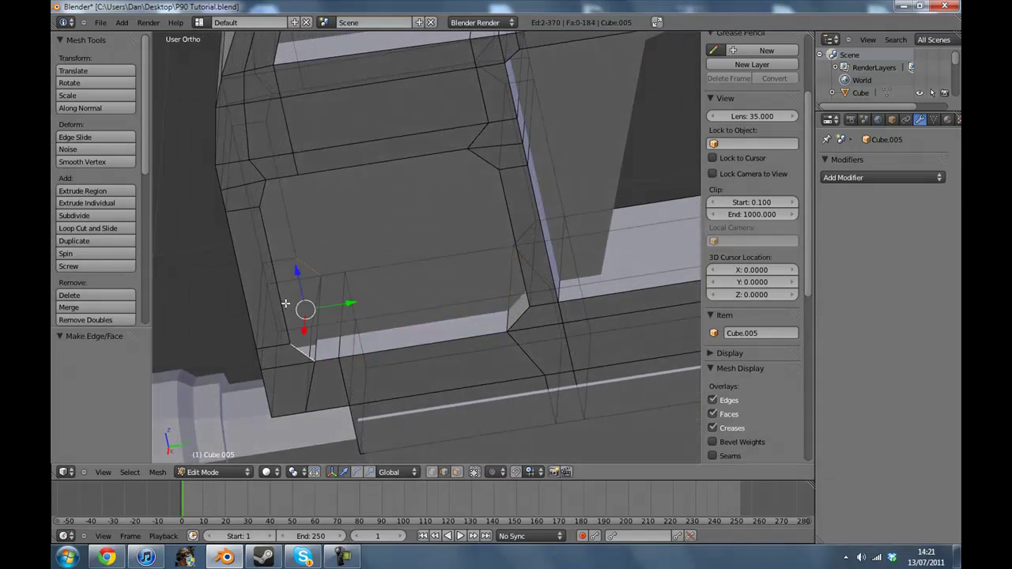
pyautogui.keyDown('alt'); pyautogui.rightClick(268, 245); pyautogui.keyUp('alt')
pyautogui.moveTo(262, 180); pyautogui.dragTo(339, 102, button='middle')
pyautogui.rightClick(331, 116)
pyautogui.keyDown('shift'); pyautogui.rightClick(294, 50); pyautogui.keyUp('shift')
pyautogui.press('f')
# Step: Fill the recess's upper edge and upper rear corner with faces to complete its inner walls, and return to object editing
pyautogui.rightClick(345, 109)
pyautogui.keyDown('shift'); pyautogui.rightClick(336, 80); pyautogui.keyUp('shift')
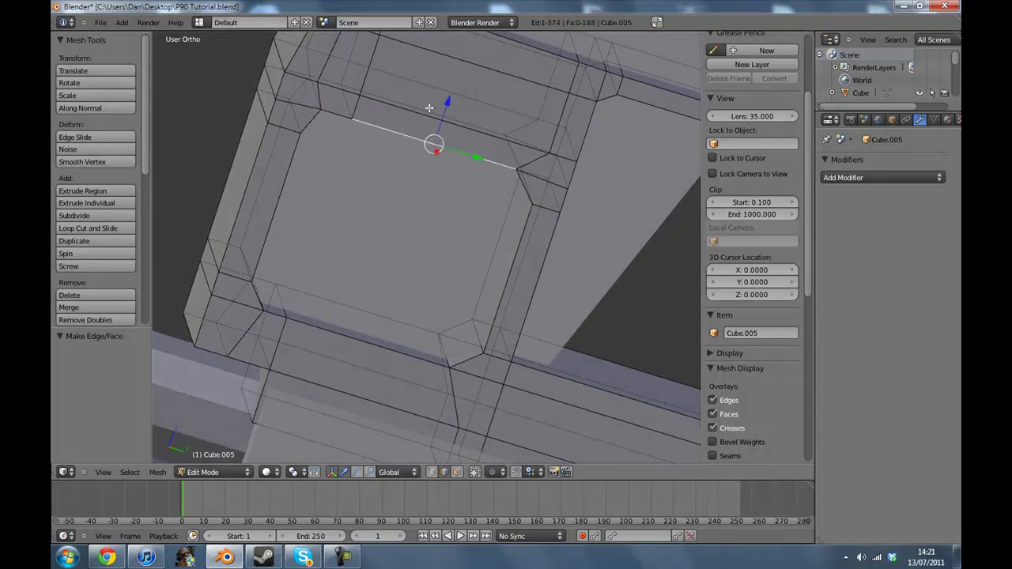
pyautogui.moveTo(508, 187); pyautogui.dragTo(515, 176, button='middle')
pyautogui.rightClick(514, 187)
pyautogui.press('a')
pyautogui.scroll(-2, 464, 230)
pyautogui.press('Tab')
pyautogui.moveTo(466, 237); pyautogui.dragTo(531, 279, button='middle')
pyautogui.click(341, 558)
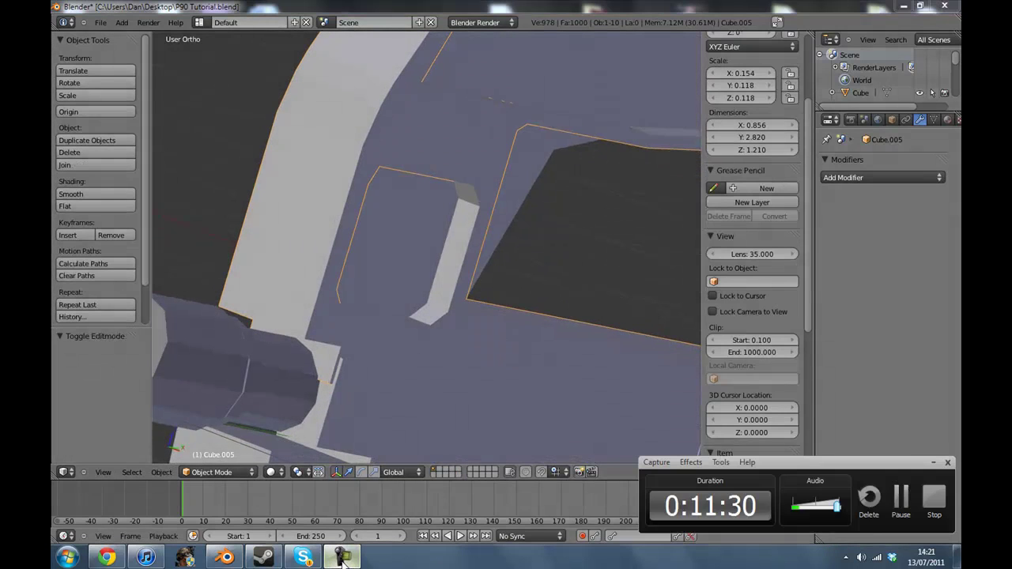
pyautogui.click(341, 558)
pyautogui.scroll(-3, 466, 299)
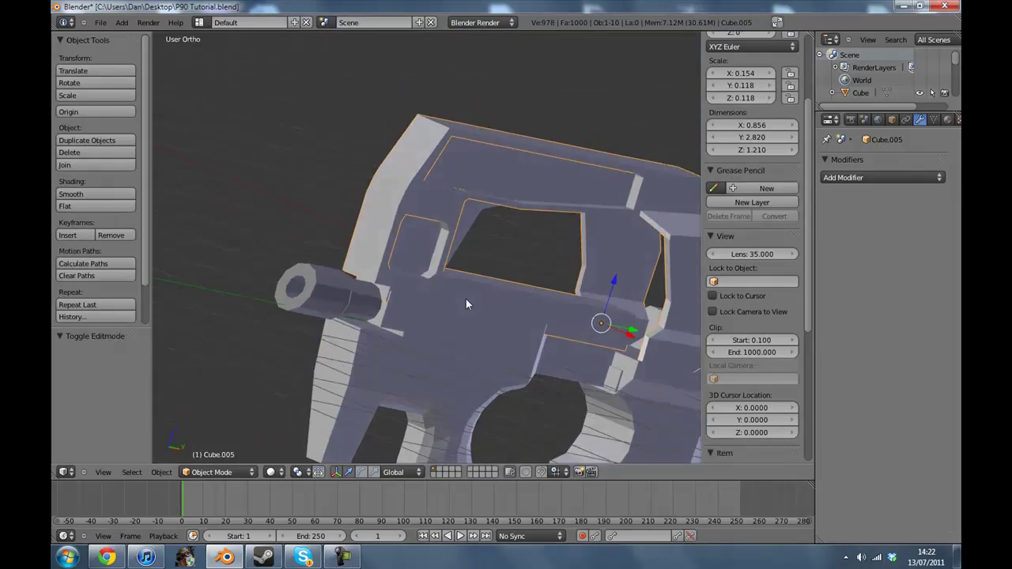
pyautogui.scroll(2, 423, 308)
pyautogui.scroll(-3, 423, 313)
# Step: Widen the thin block inside the upper receiver along X to a dimension of 0.196, and deselect it
pyautogui.moveTo(423, 313); pyautogui.dragTo(465, 287, button='middle')
pyautogui.press('a')
pyautogui.scroll(3, 466, 287)
pyautogui.rightClick(355, 169)
pyautogui.scroll(1, 355, 170)
pyautogui.moveTo(355, 170); pyautogui.dragTo(371, 180, button='middle')
pyautogui.press('s')
pyautogui.press('x')
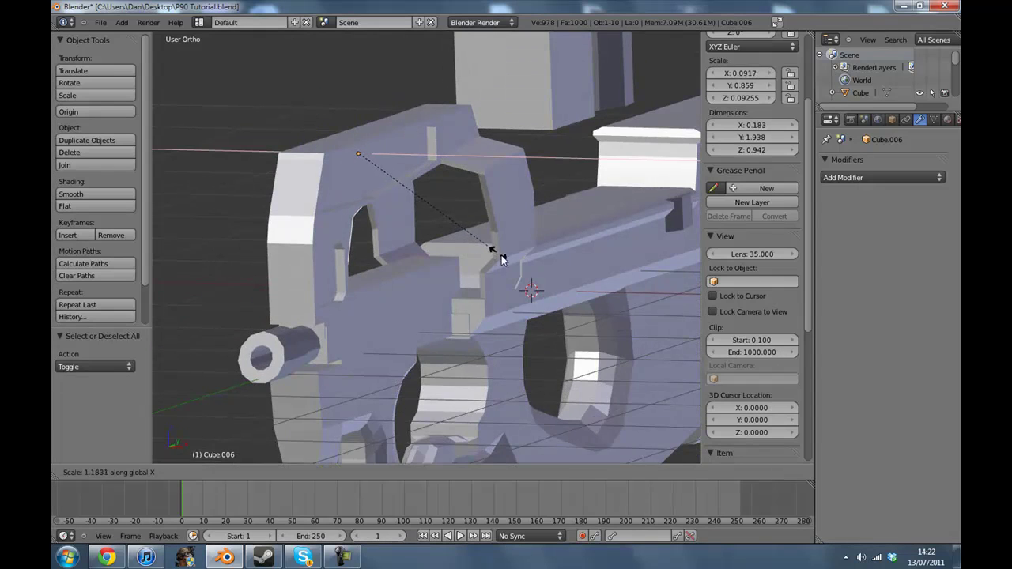
pyautogui.click(508, 257)
pyautogui.scroll(-4, 510, 260)
pyautogui.moveTo(509, 259); pyautogui.dragTo(498, 296, button='middle')
pyautogui.press('a')
pyautogui.moveTo(408, 232); pyautogui.dragTo(259, 154, button='middle')
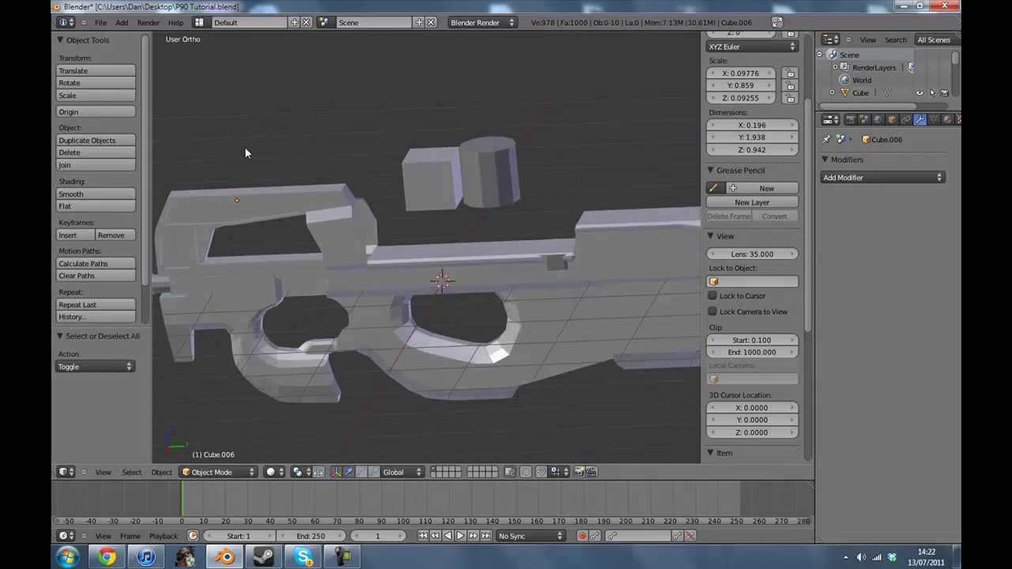
# Step: Duplicate the spare cube in the right side view and place the copy over the trigger, moved -1.491 in Y and -1.797 in Z
pyautogui.click(109, 474)
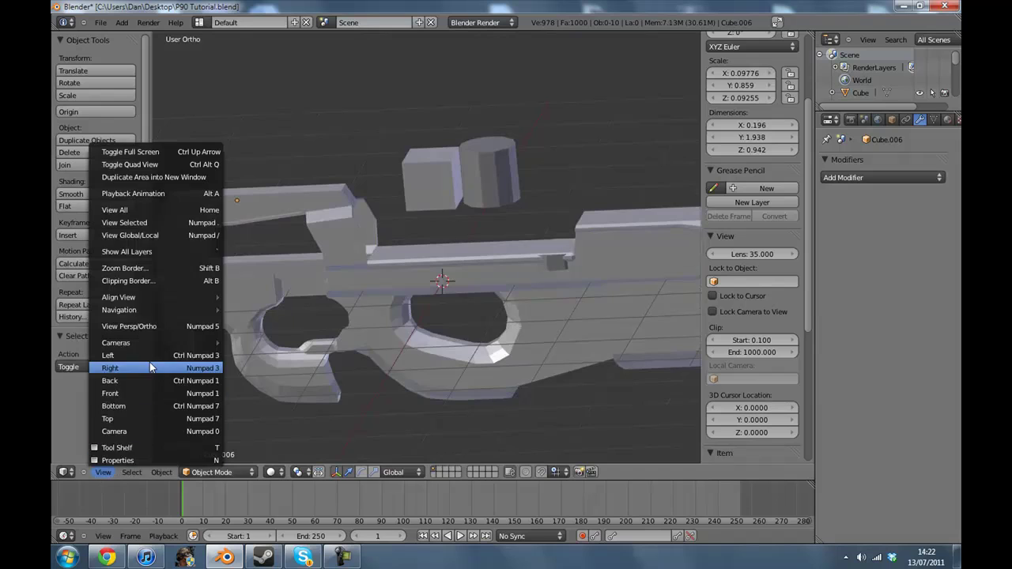
pyautogui.click(149, 364)
pyautogui.scroll(3, 421, 320)
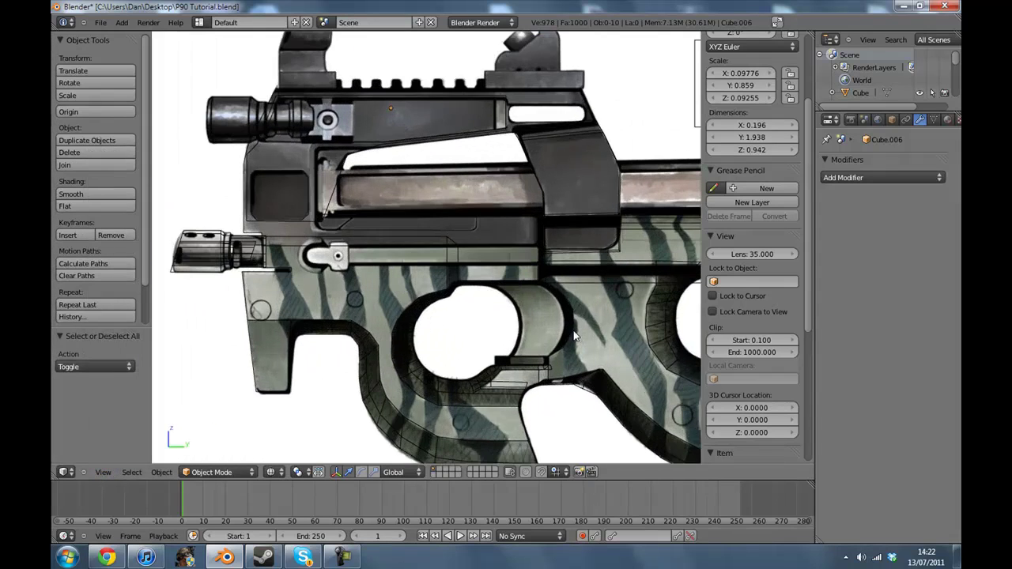
pyautogui.keyDown('shift'); pyautogui.moveTo(575, 334); pyautogui.dragTo(500, 296, button='middle'); pyautogui.keyUp('shift')
pyautogui.press('z')
pyautogui.scroll(-2, 500, 296)
pyautogui.rightClick(597, 116)
pyautogui.hotkey('shift', 'd')
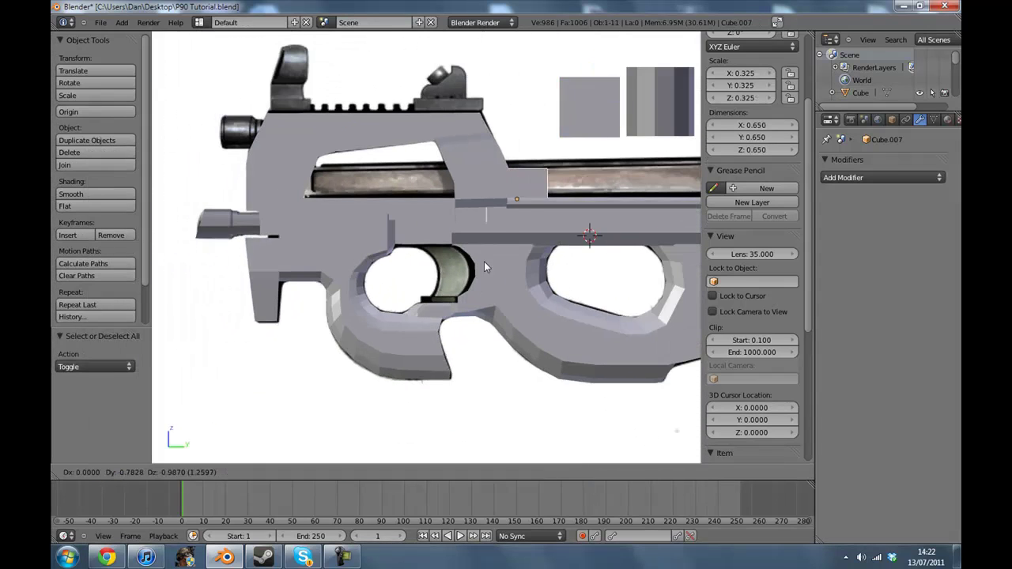
pyautogui.click(458, 280)
pyautogui.scroll(4, 605, 291)
pyautogui.scroll(1, 586, 231)
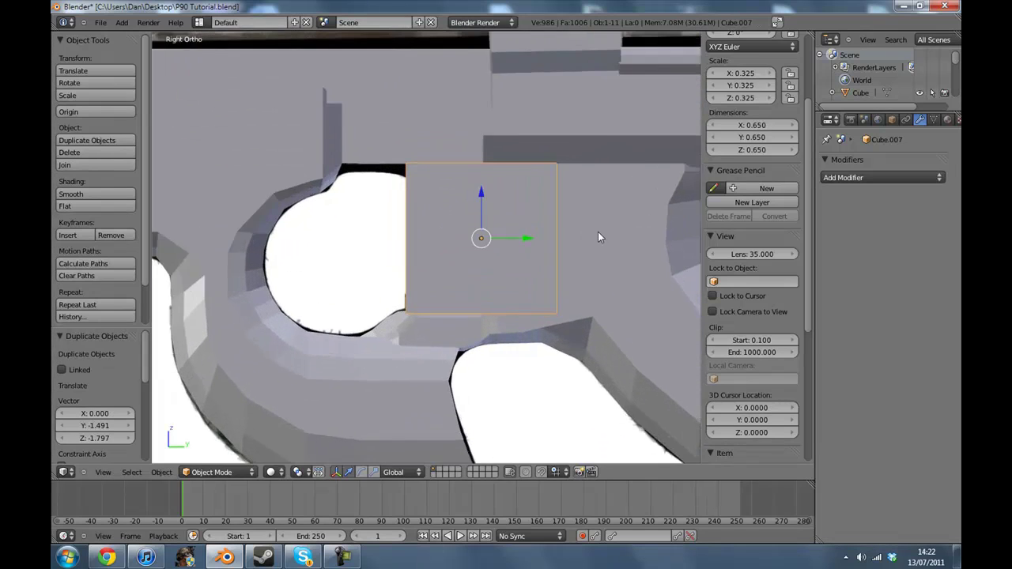
# Step: Scale the trigger cube uniformly by 0.520 and move it onto the trigger, 0.07659 in Y and 0.01094 in Z
pyautogui.press('z')
pyautogui.press('s')
pyautogui.click(549, 235)
pyautogui.press('z')
pyautogui.press('g')
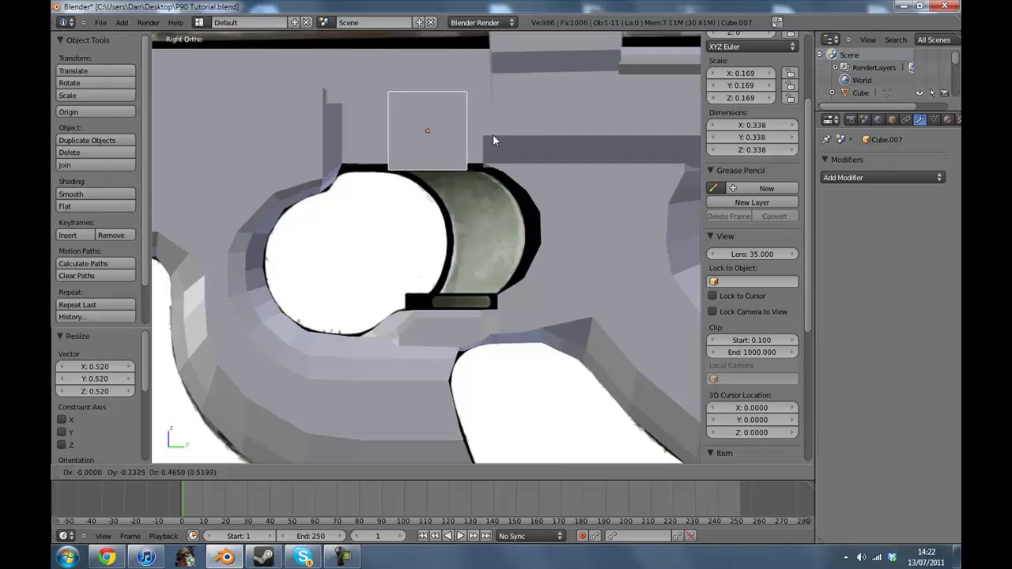
pyautogui.click(566, 239)
# Step: Fit the cube to the trigger by scaling it 1.819 along Z, raising it 0.05744 and lengthening it along Y to scale 0.199
pyautogui.press('s')
pyautogui.press('z')
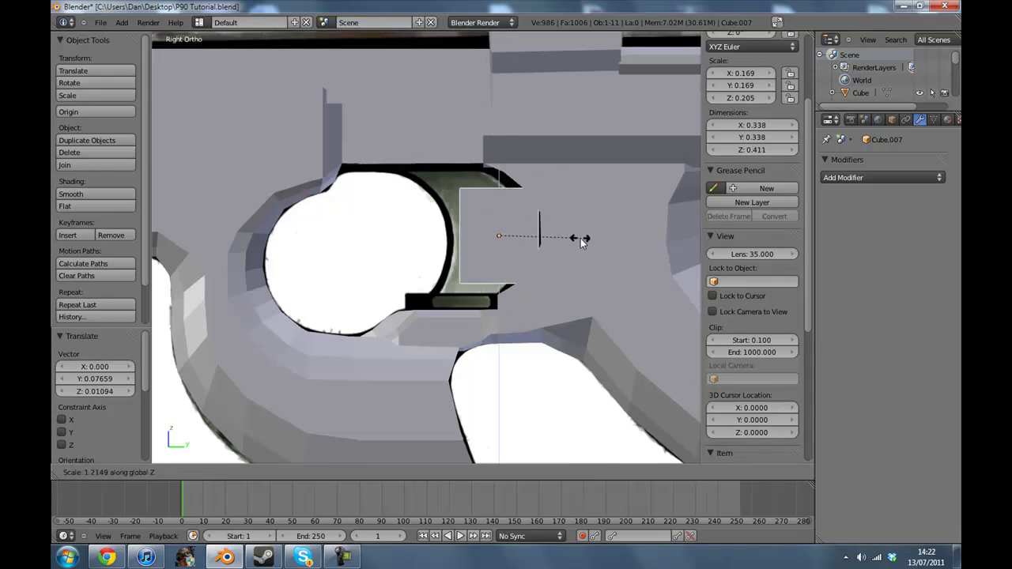
pyautogui.click(594, 161)
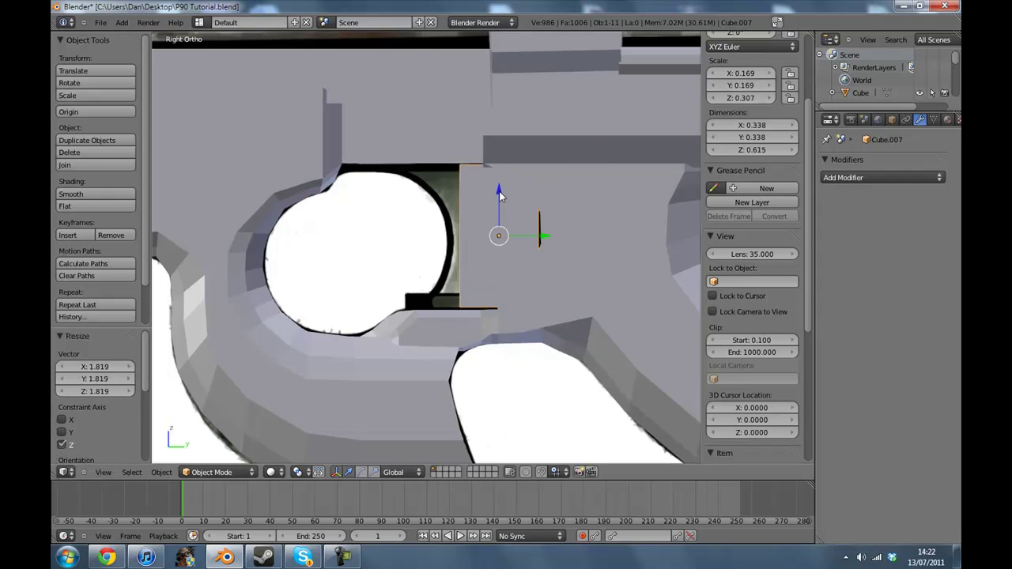
pyautogui.press('g')
pyautogui.click(499, 181)
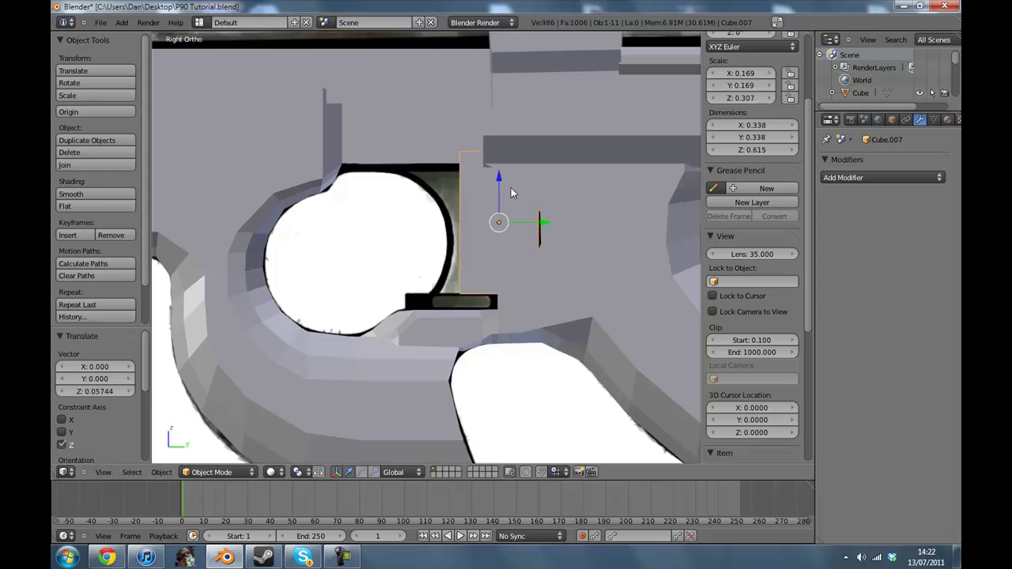
pyautogui.press('s')
pyautogui.press('y')
pyautogui.click(600, 230)
# Step: Add a horizontal loop cut to the trigger block's mesh slightly below its mid-height
pyautogui.press('Tab')
pyautogui.scroll(3, 522, 264)
pyautogui.press('a')
pyautogui.keyDown('shift'); pyautogui.moveTo(513, 249); pyautogui.dragTo(478, 258, button='middle'); pyautogui.keyUp('shift')
pyautogui.click(432, 472)
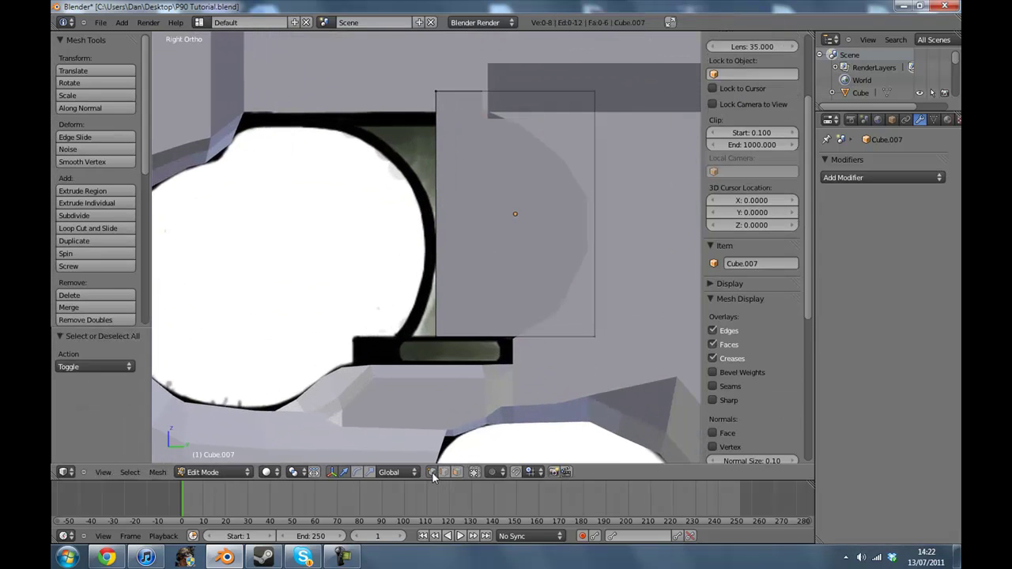
pyautogui.click(96, 230)
pyautogui.click(456, 265)
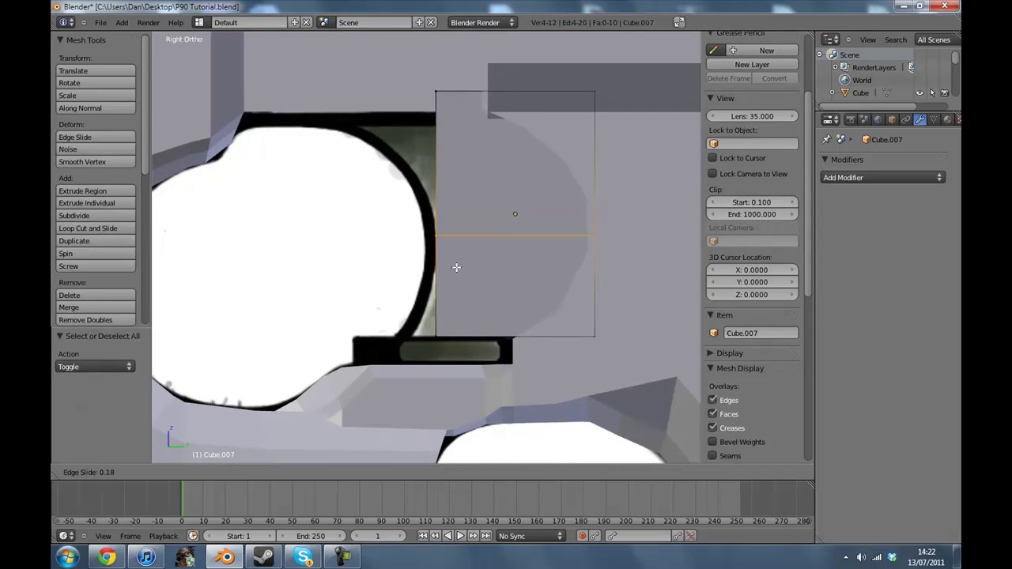
pyautogui.click(433, 203)
# Step: Add two more horizontal loop cuts to the trigger block, one above and one below the first cut
pyautogui.click(96, 227)
pyautogui.click(458, 191)
pyautogui.click(457, 194)
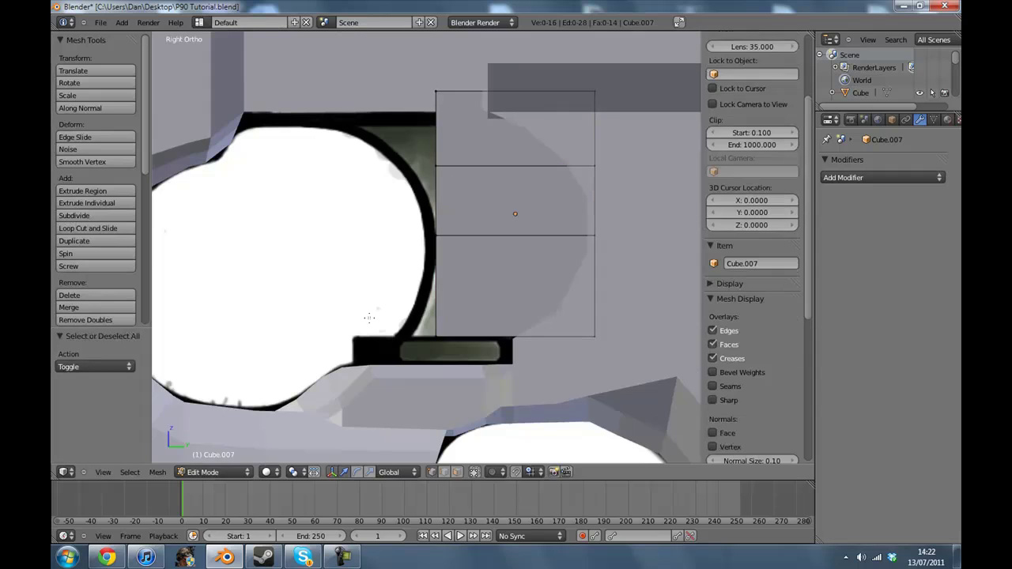
pyautogui.click(125, 231)
pyautogui.click(465, 271)
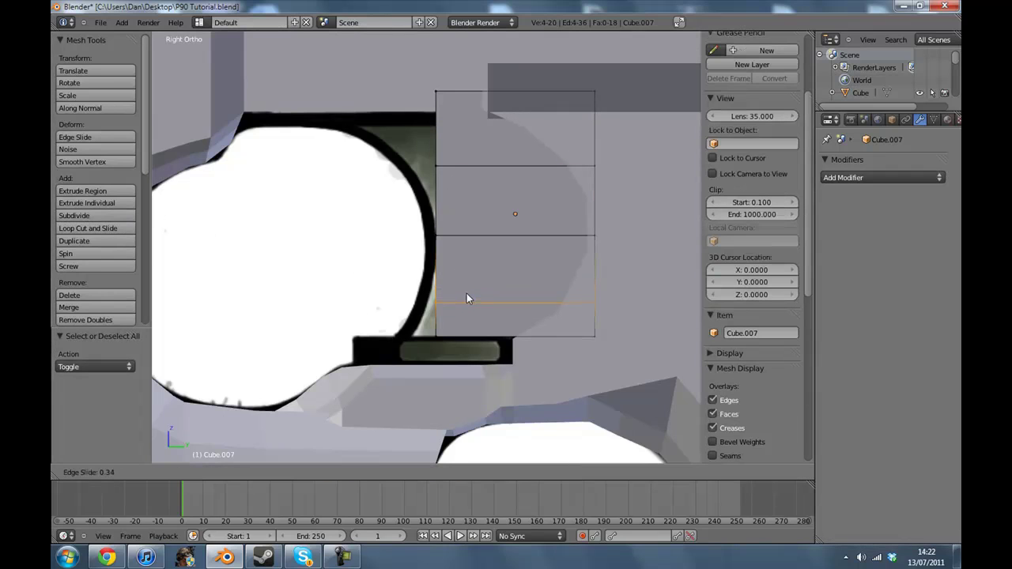
pyautogui.click(468, 289)
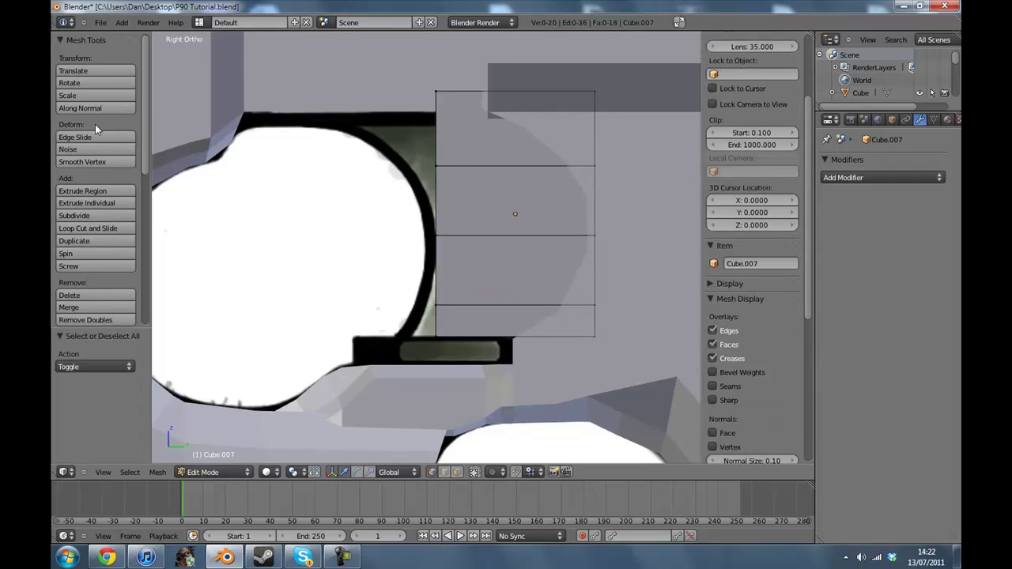
# Step: Move the trigger block's upper front vertices forward along Y, and the top front corner vertices slightly further
pyautogui.press('b')
pyautogui.moveTo(408, 74); pyautogui.dragTo(471, 177)
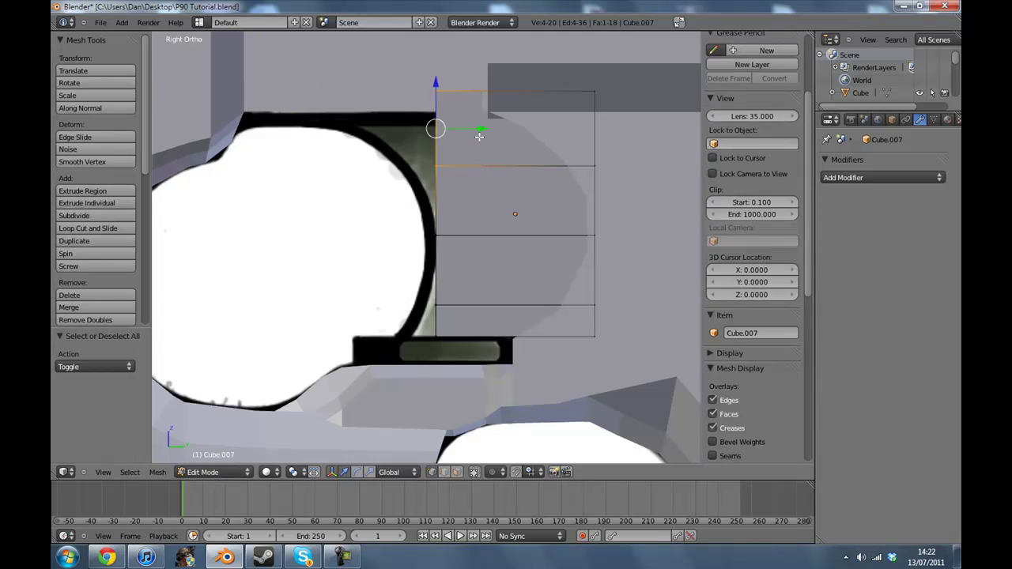
pyautogui.hotkey('shift', 'c')
pyautogui.scroll(8, 447, 257)
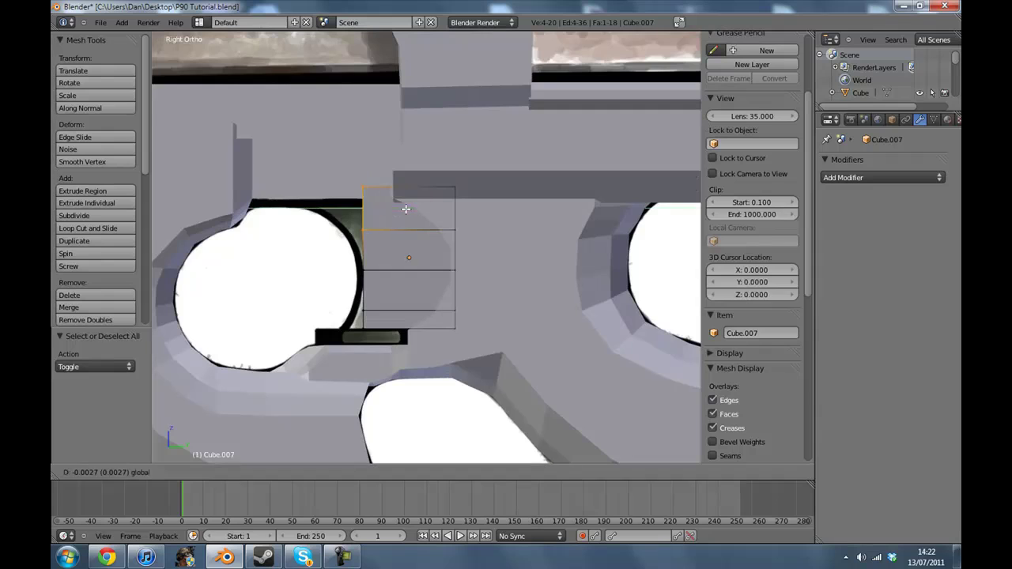
pyautogui.press('a')
pyautogui.rightClick(351, 188)
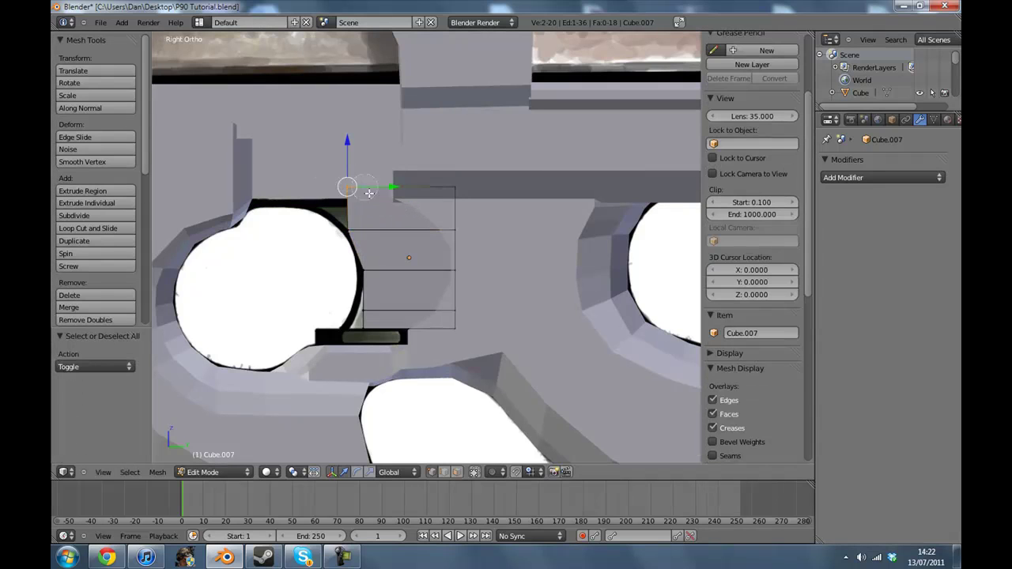
pyautogui.moveTo(392, 185); pyautogui.dragTo(343, 186)
# Step: Move the trigger block's lower front vertices forward along Y to follow the reference curve, and return to solid object view
pyautogui.press('a')
pyautogui.rightClick(366, 317)
pyautogui.moveTo(411, 322); pyautogui.dragTo(391, 332)
pyautogui.rightClick(358, 331)
pyautogui.press('Tab')
pyautogui.press('z')
pyautogui.hotkey('alt', 'z')
# Step: Narrow the trigger along X to a dimension of 0.108 so it fits inside the grip, and deselect it
pyautogui.moveTo(287, 196)
pyautogui.mouseDown(button='middle')
pyautogui.moveTo(578, 282)
pyautogui.moveTo(530, 285)
pyautogui.moveTo(664, 281)
pyautogui.mouseUp(button='middle')
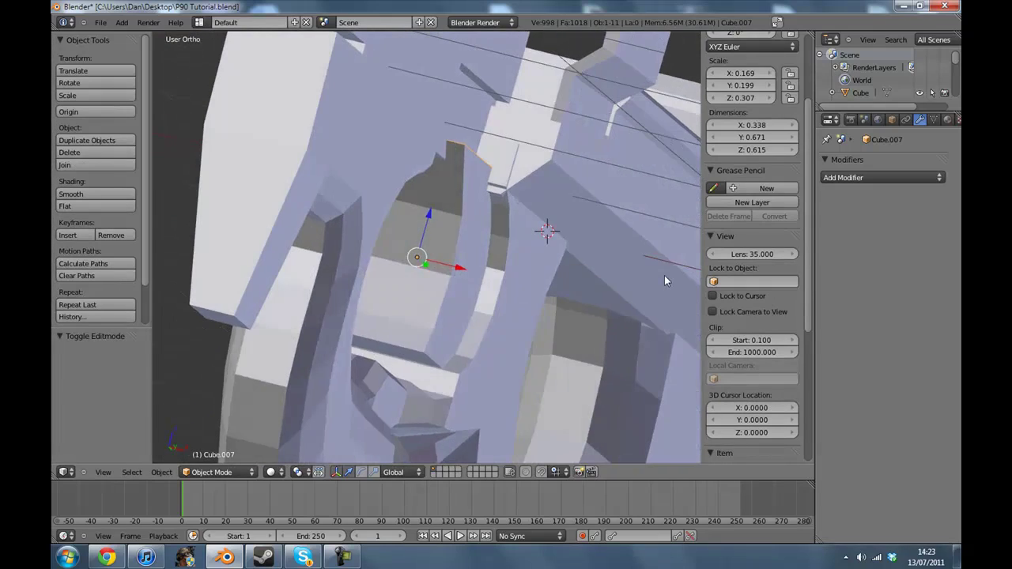
pyautogui.press('s')
pyautogui.press('x')
pyautogui.click(493, 264)
pyautogui.moveTo(493, 261); pyautogui.dragTo(433, 294, button='middle')
pyautogui.press('s')
pyautogui.press('x')
pyautogui.click(439, 113)
pyautogui.press('s')
pyautogui.press('x')
pyautogui.click(482, 284)
pyautogui.scroll(-4, 486, 278)
pyautogui.press('a')
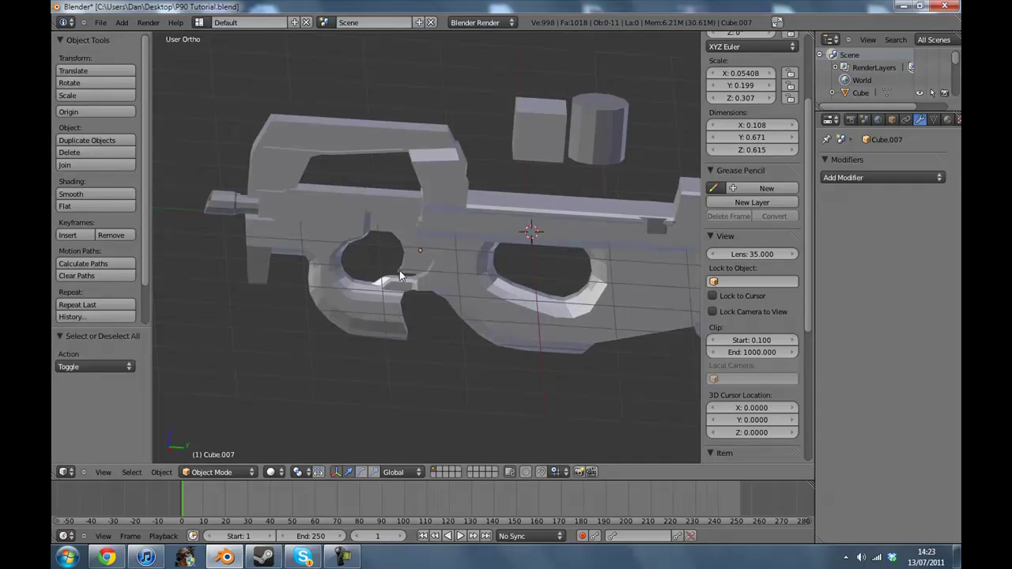
# Step: Duplicate the spare cube in the right side view and place the copy below the trigger, moved -1.736 in Y and -2.118 in Z
pyautogui.click(103, 471)
pyautogui.click(119, 371)
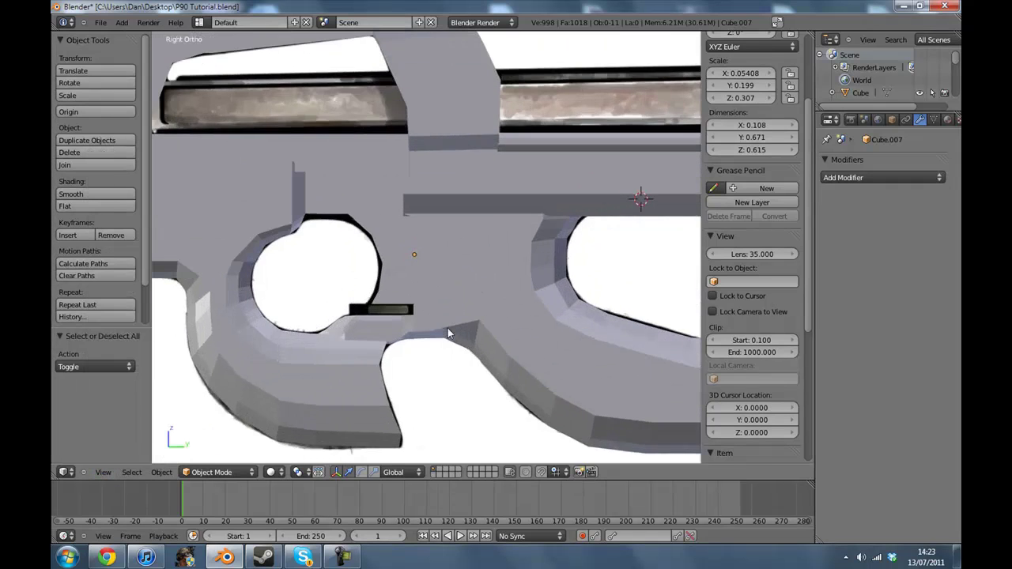
pyautogui.scroll(-3, 546, 128)
pyautogui.rightClick(509, 145)
pyautogui.hotkey('shift', 'd')
pyautogui.click(398, 280)
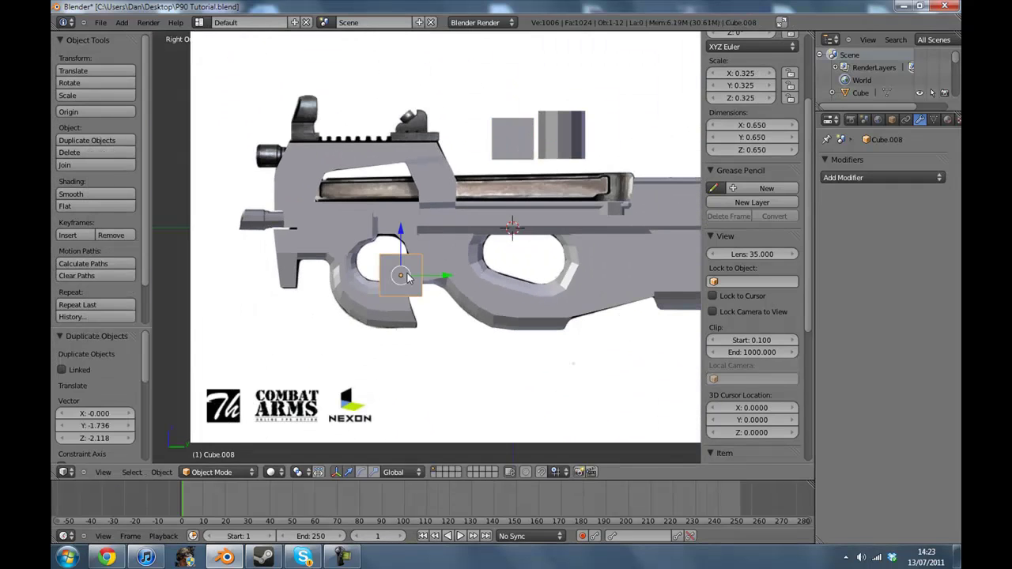
pyautogui.scroll(4, 509, 242)
pyautogui.scroll(3, 509, 242)
# Step: Flatten the new cube by 0.184 along Z and move it over the dark selector plate beneath the trigger
pyautogui.press('s')
pyautogui.press('z')
pyautogui.click(360, 321)
pyautogui.press('g')
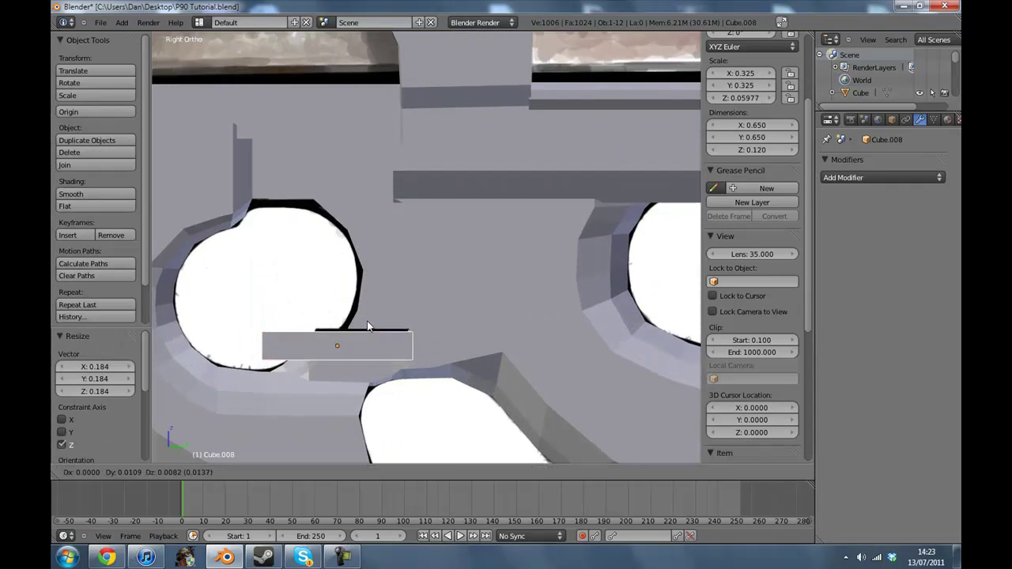
pyautogui.click(366, 317)
pyautogui.press('Tab')
pyautogui.scroll(2, 454, 315)
pyautogui.press('a')
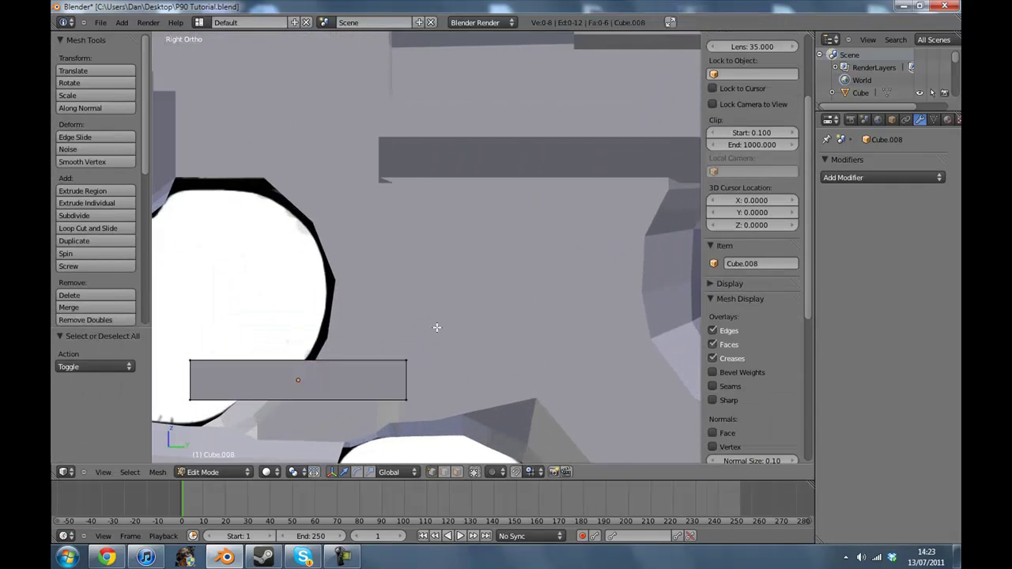
pyautogui.scroll(-1, 435, 322)
pyautogui.press('Tab')
# Step: Narrow the flat plate beneath the trigger along X to fit the width of the gun body
pyautogui.moveTo(434, 324); pyautogui.dragTo(413, 293, button='middle')
pyautogui.press('z')
pyautogui.press('z')
pyautogui.press('s')
pyautogui.press('x')
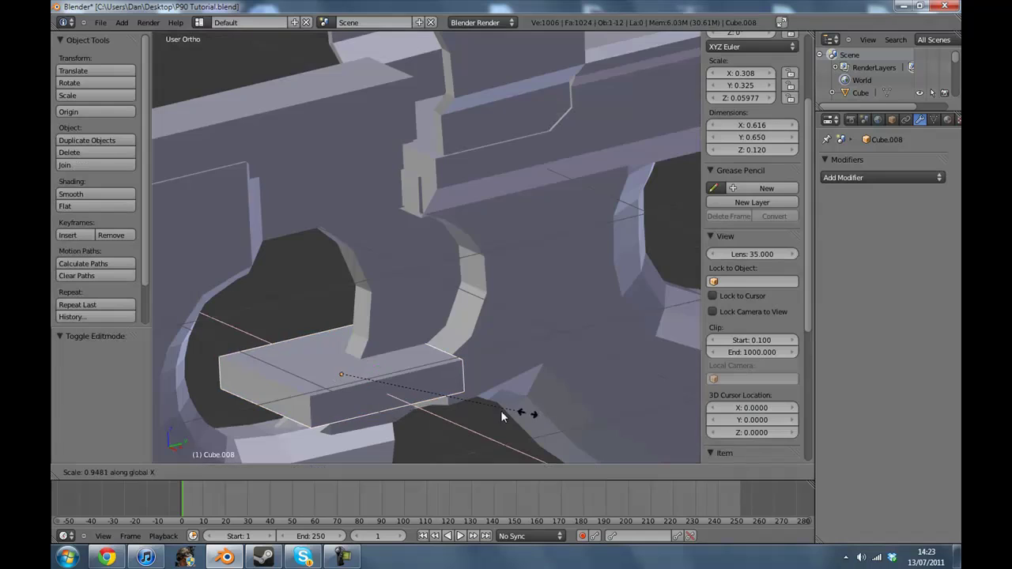
pyautogui.click(455, 406)
pyautogui.moveTo(454, 397); pyautogui.dragTo(284, 371, button='middle')
pyautogui.press('s')
pyautogui.press('x')
pyautogui.click(414, 279)
# Step: In the right side view, shorten the plate beneath the trigger by moving its front-end vertices 0.367 along Y
pyautogui.press('Tab')
pyautogui.click(103, 472)
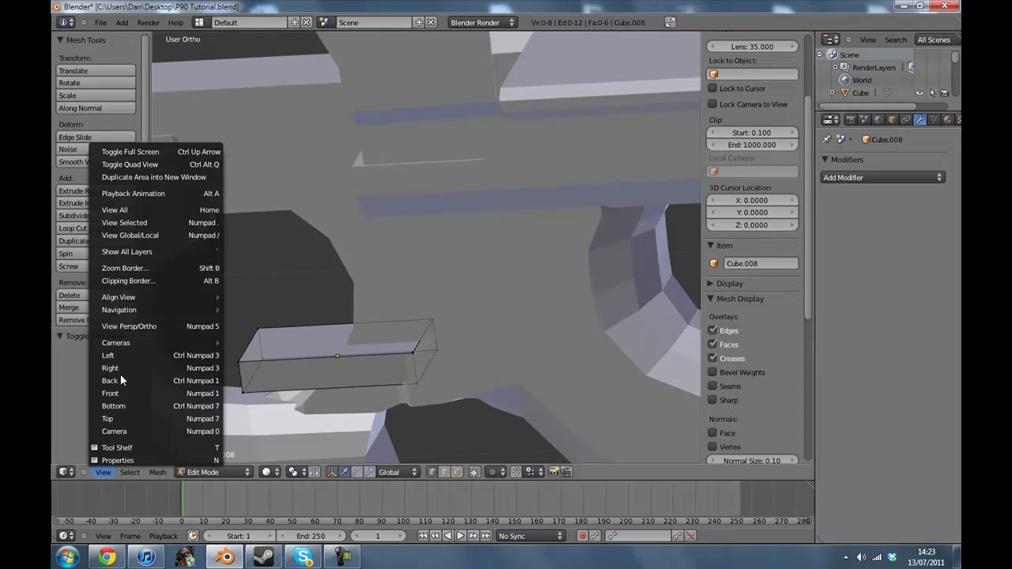
pyautogui.click(111, 368)
pyautogui.press('Tab')
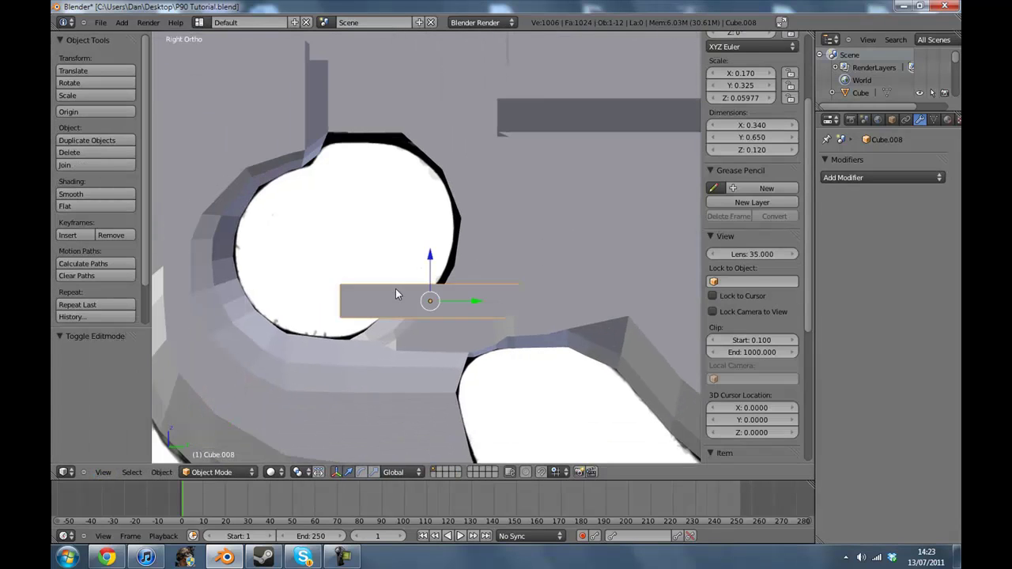
pyautogui.press('Tab')
pyautogui.press('a')
pyautogui.press('a')
pyautogui.press('b')
pyautogui.moveTo(322, 264); pyautogui.dragTo(364, 335)
pyautogui.moveTo(385, 301); pyautogui.dragTo(486, 311)
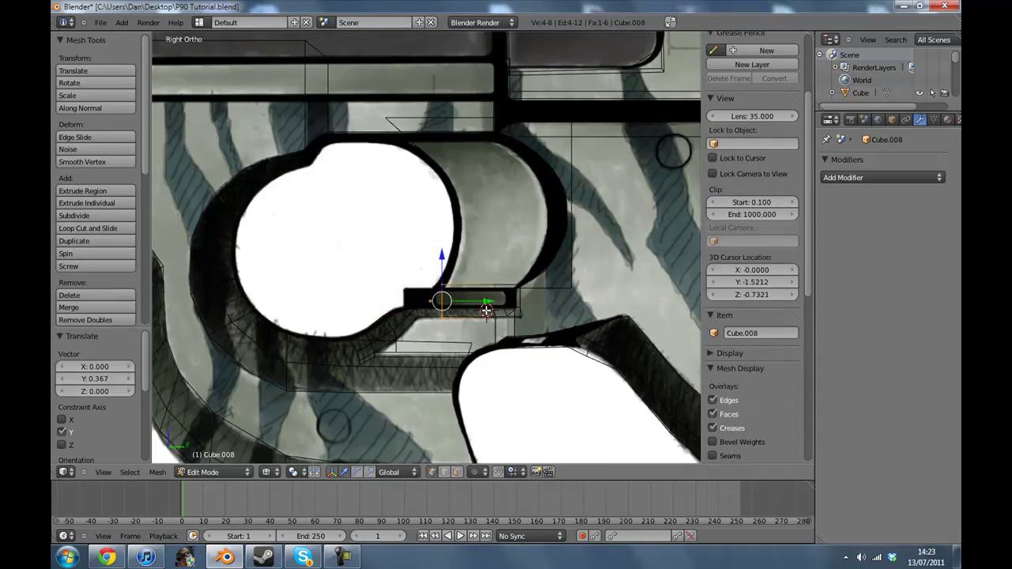
# Step: Thin the plate along Z to a dimension of 0.07523 and raise it 0.01368 to match the reference
pyautogui.press('Tab')
pyautogui.press('s')
pyautogui.press('z')
pyautogui.click(482, 249)
pyautogui.moveTo(433, 261); pyautogui.dragTo(430, 251)
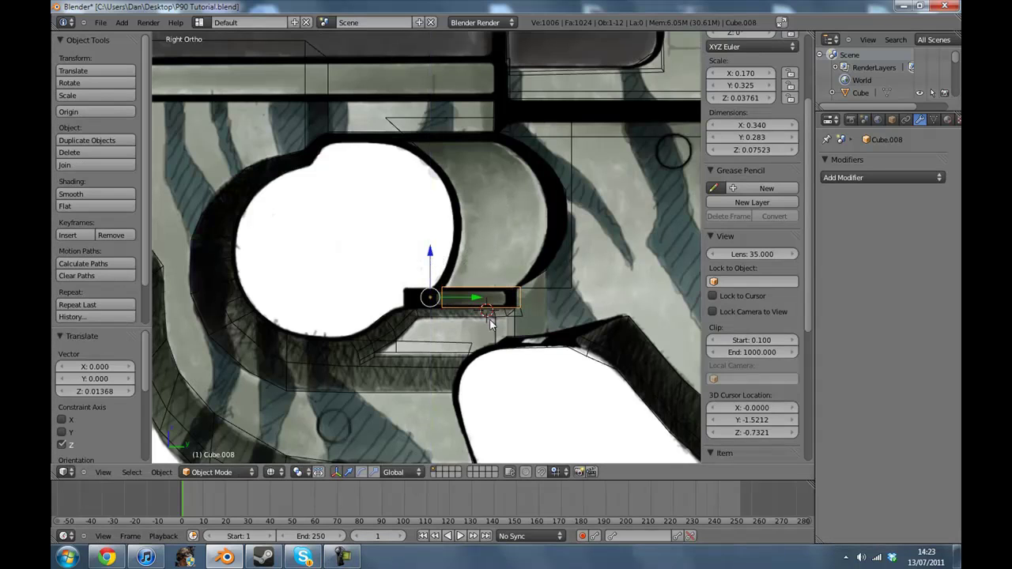
# Step: Move the plate's front face -0.0209 in Y, extrude it another -0.0154 in Y, and return to solid shading
pyautogui.hotkey('shift', 'c')
pyautogui.scroll(6, 486, 294)
pyautogui.scroll(2, 485, 296)
pyautogui.keyDown('shift'); pyautogui.moveTo(487, 298); pyautogui.dragTo(468, 254, button='middle'); pyautogui.keyUp('shift')
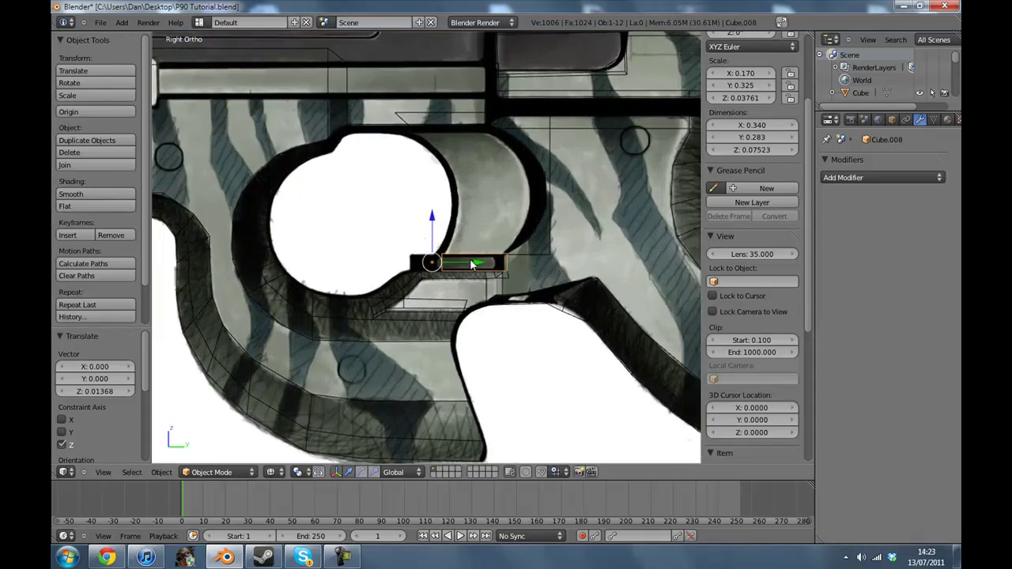
pyautogui.scroll(3, 474, 272)
pyautogui.press('Tab')
pyautogui.scroll(2, 479, 287)
pyautogui.press('a')
pyautogui.press('b')
pyautogui.moveTo(456, 235); pyautogui.dragTo(483, 345)
pyautogui.moveTo(505, 285); pyautogui.dragTo(494, 285)
pyautogui.press('e')
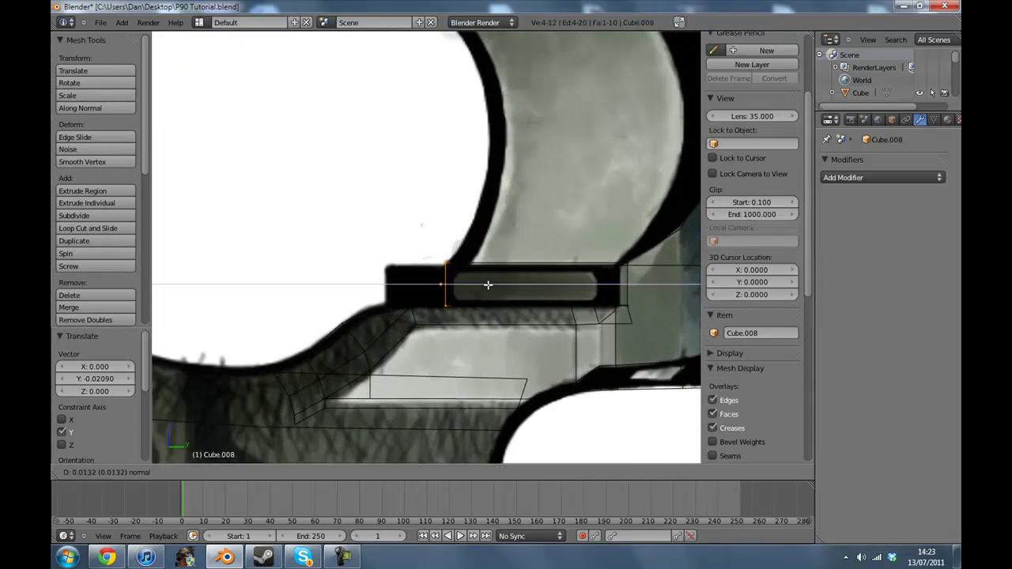
pyautogui.click(486, 286)
pyautogui.moveTo(486, 285); pyautogui.dragTo(480, 303, button='middle')
pyautogui.press('z')
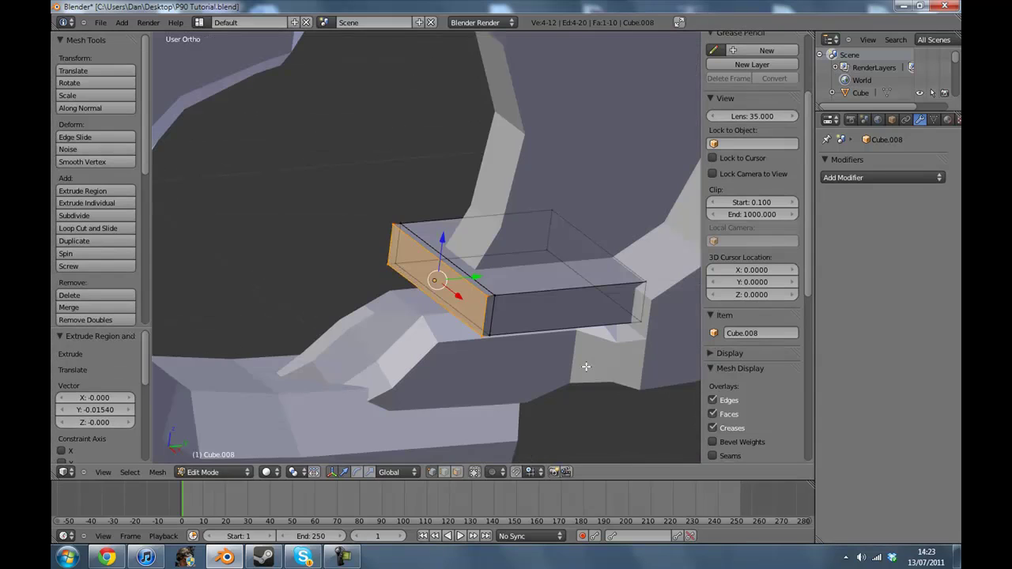
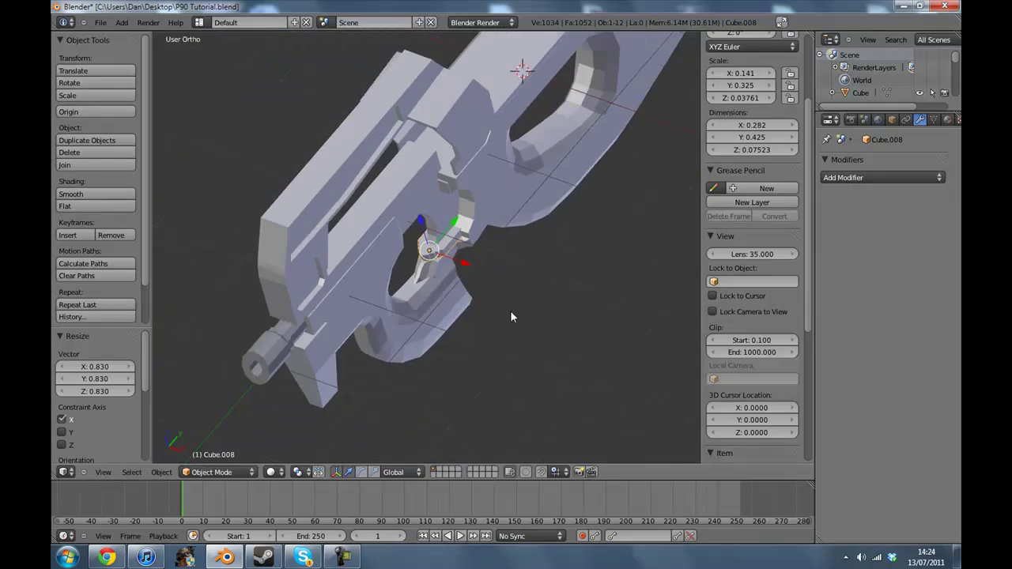
# Step: Deselect everything, examine the gun from several angles and compare it with the P90 reference picture in the browser
pyautogui.moveTo(511, 313); pyautogui.dragTo(434, 334, button='middle')
pyautogui.press('a')
pyautogui.scroll(6, 433, 336)
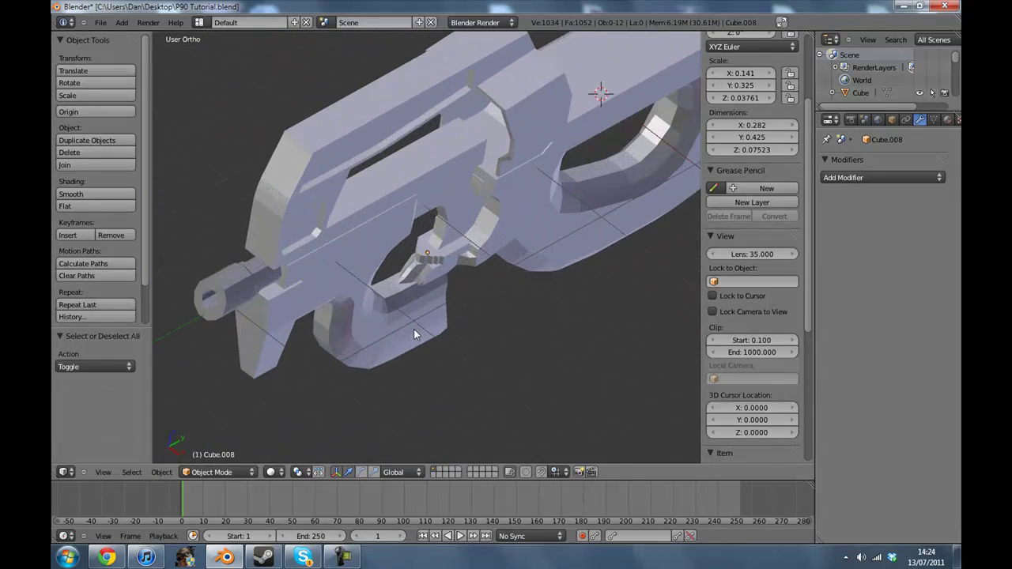
pyautogui.rightClick(415, 332)
pyautogui.press('a')
pyautogui.moveTo(486, 363); pyautogui.dragTo(430, 270, button='middle')
pyautogui.moveTo(474, 365); pyautogui.dragTo(492, 183, button='middle')
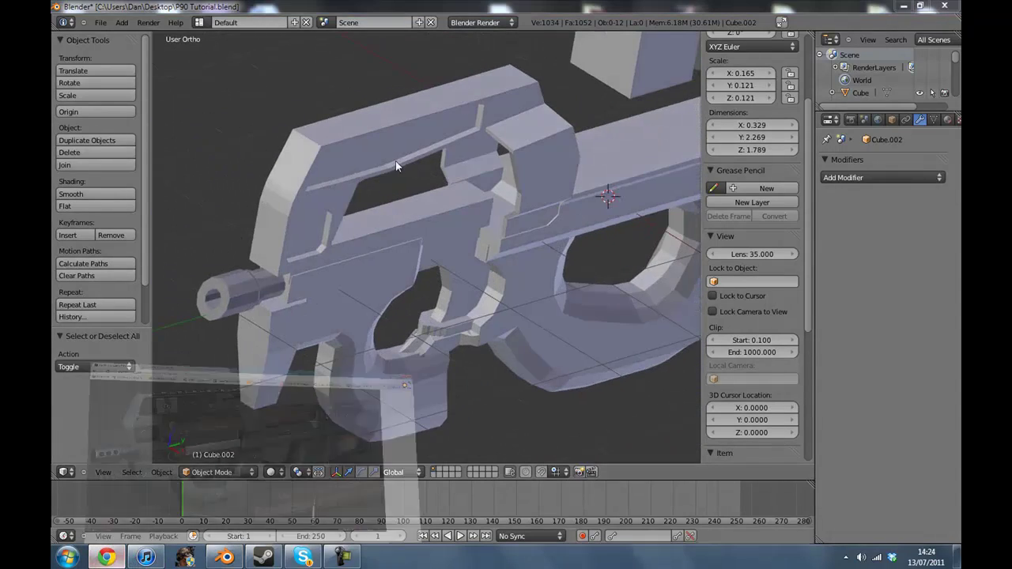
pyautogui.click(106, 557)
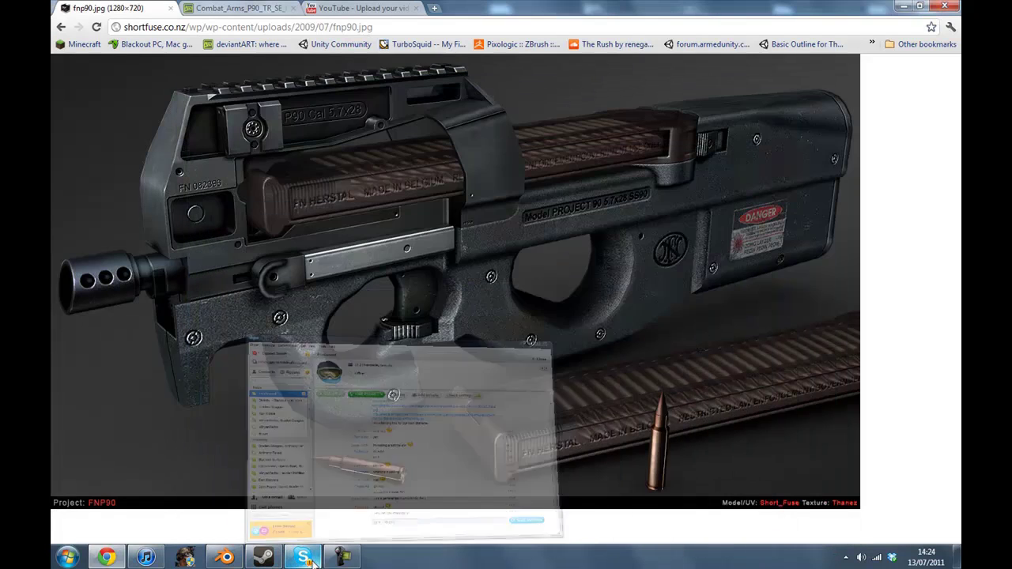
pyautogui.click(226, 558)
# Step: Extrude the rear end of the upper receiver's lower bar by about 0.613 so it runs back through the shroud
pyautogui.scroll(8, 446, 332)
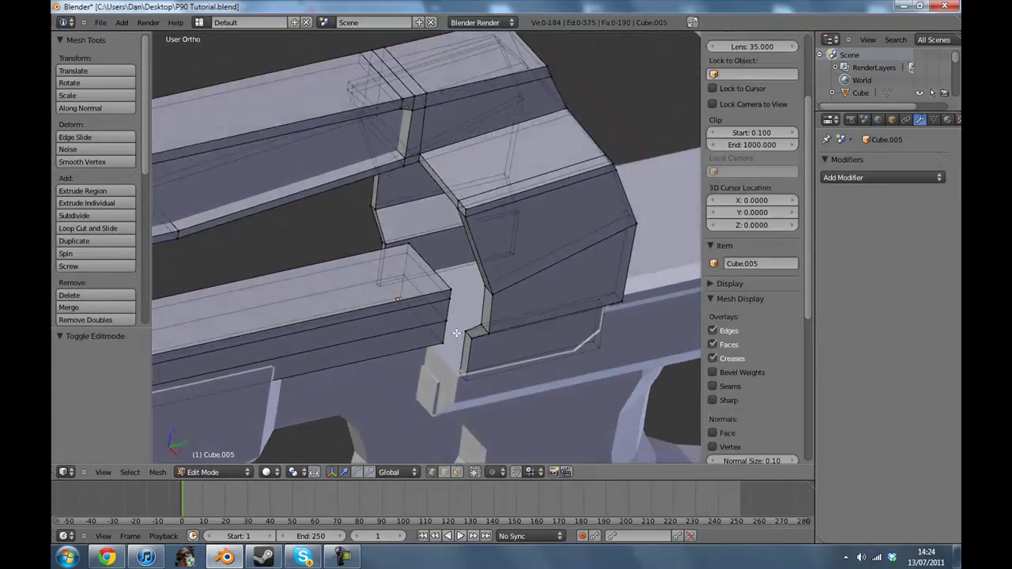
pyautogui.press('a')
pyautogui.moveTo(456, 332); pyautogui.dragTo(482, 290, button='middle')
pyautogui.press('a')
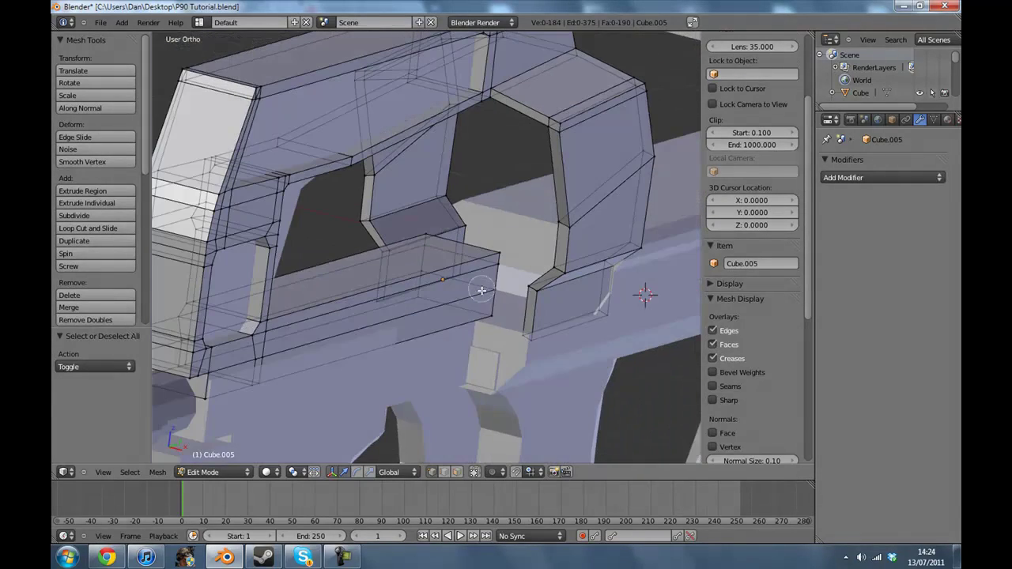
pyautogui.moveTo(479, 314); pyautogui.dragTo(485, 261)
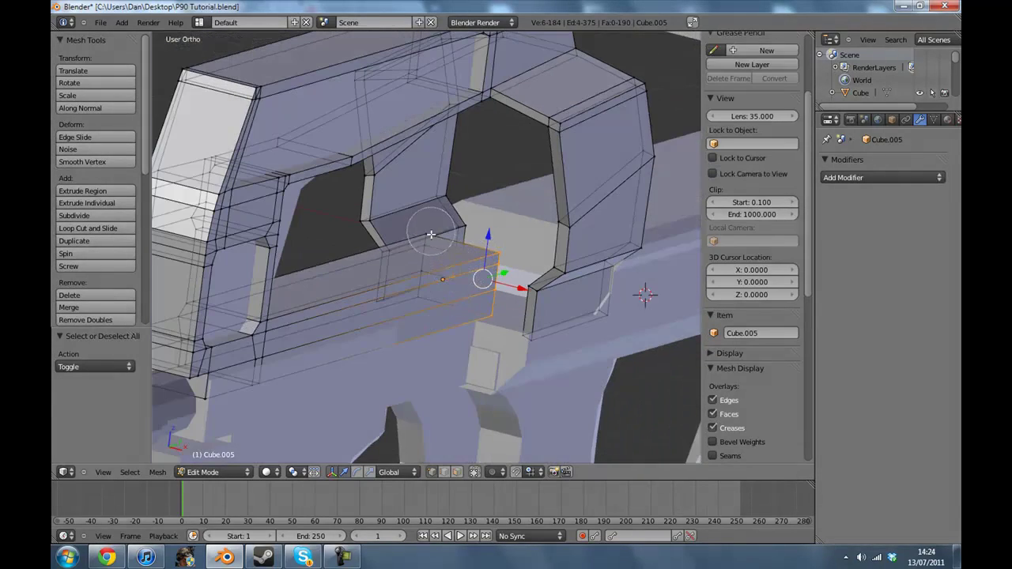
pyautogui.moveTo(432, 296); pyautogui.dragTo(472, 311, button='middle')
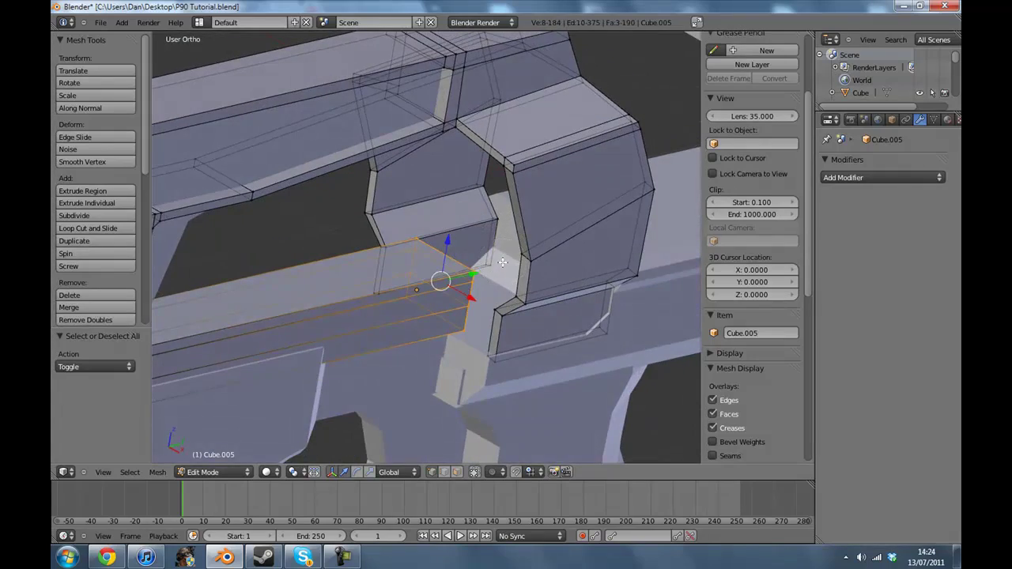
pyautogui.moveTo(502, 262); pyautogui.dragTo(468, 283, button='middle')
pyautogui.press('e')
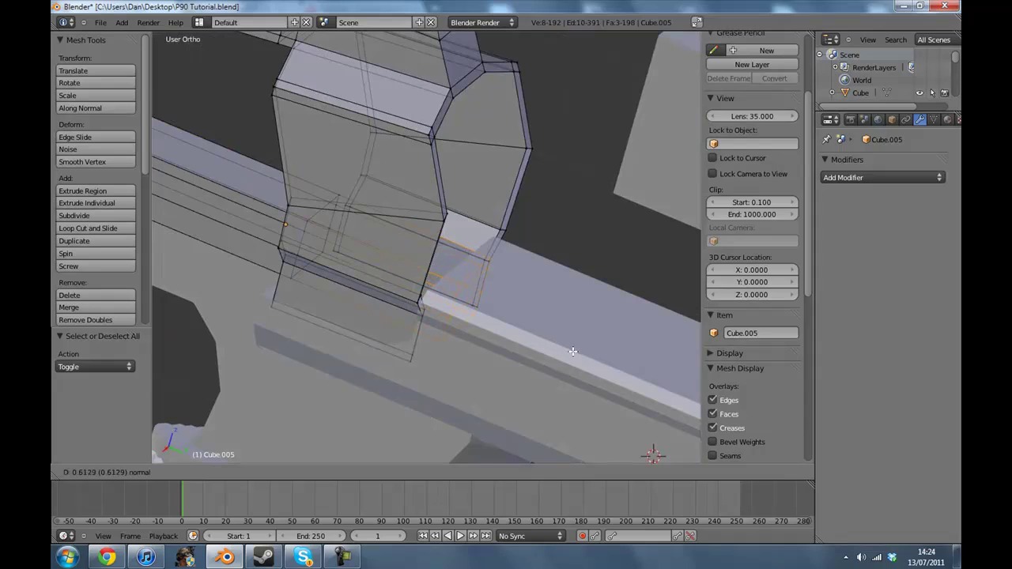
pyautogui.click(573, 351)
# Step: Select only the newly extruded rear section of the bar, extrude it in place and widen it by 1.991 along X
pyautogui.moveTo(573, 351)
pyautogui.mouseDown(button='middle')
pyautogui.moveTo(424, 261)
pyautogui.moveTo(431, 247)
pyautogui.moveTo(421, 252)
pyautogui.mouseUp(button='middle')
pyautogui.press('a')
pyautogui.press('c')
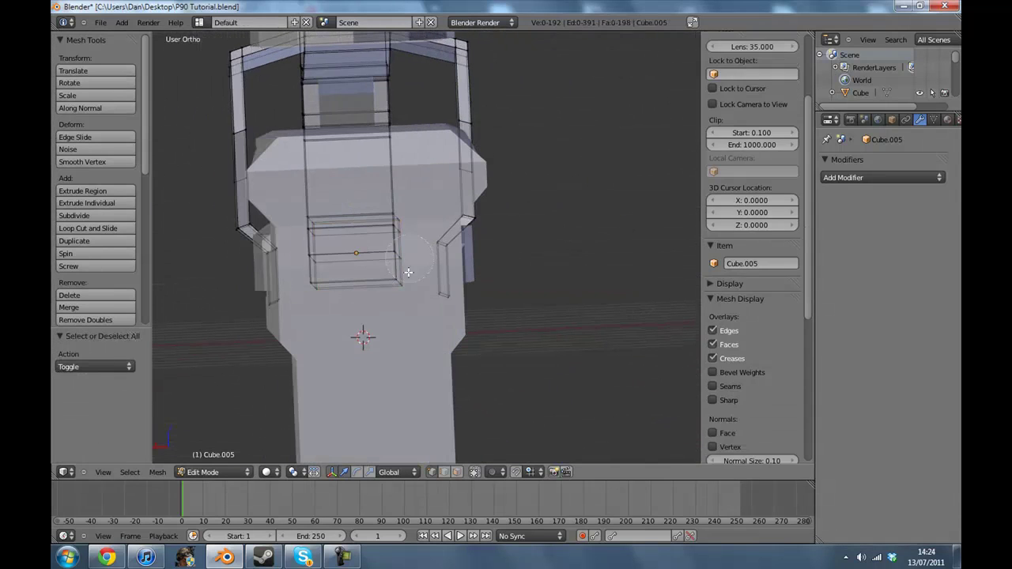
pyautogui.moveTo(408, 272); pyautogui.dragTo(393, 261)
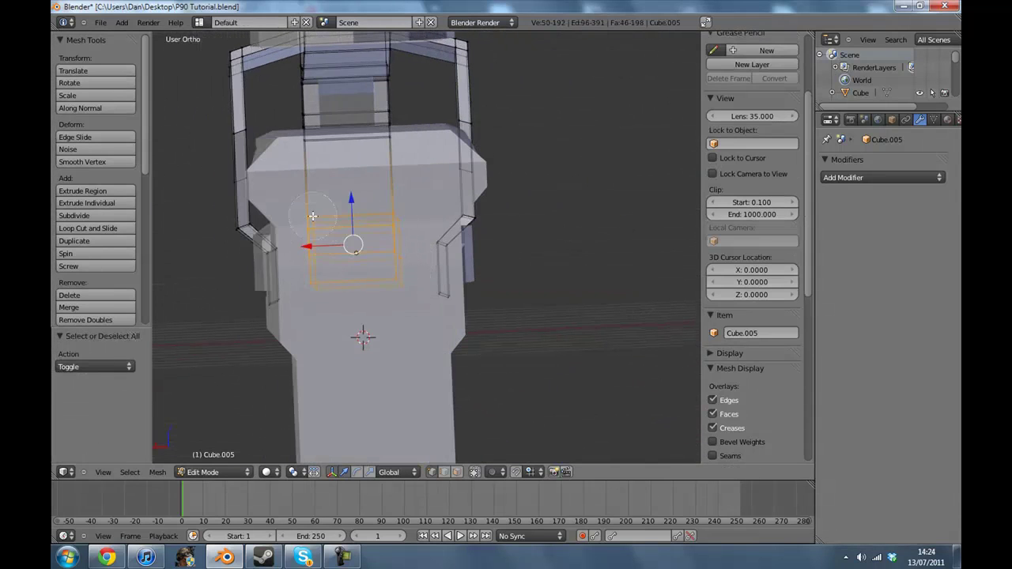
pyautogui.press('Escape')
pyautogui.moveTo(312, 215); pyautogui.dragTo(280, 271, button='middle')
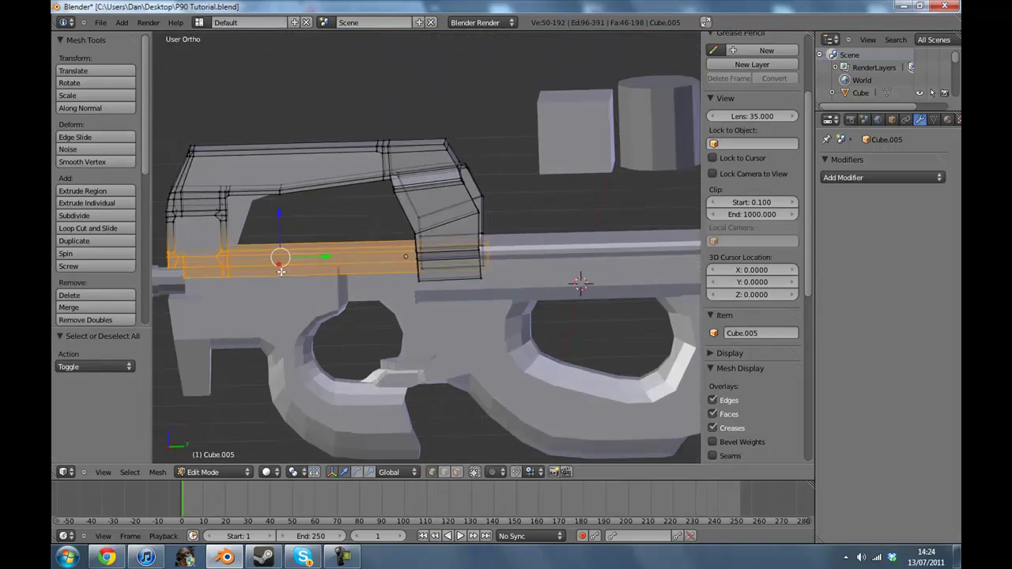
pyautogui.scroll(-4, 281, 271)
pyautogui.press('c')
pyautogui.scroll(9, 311, 258)
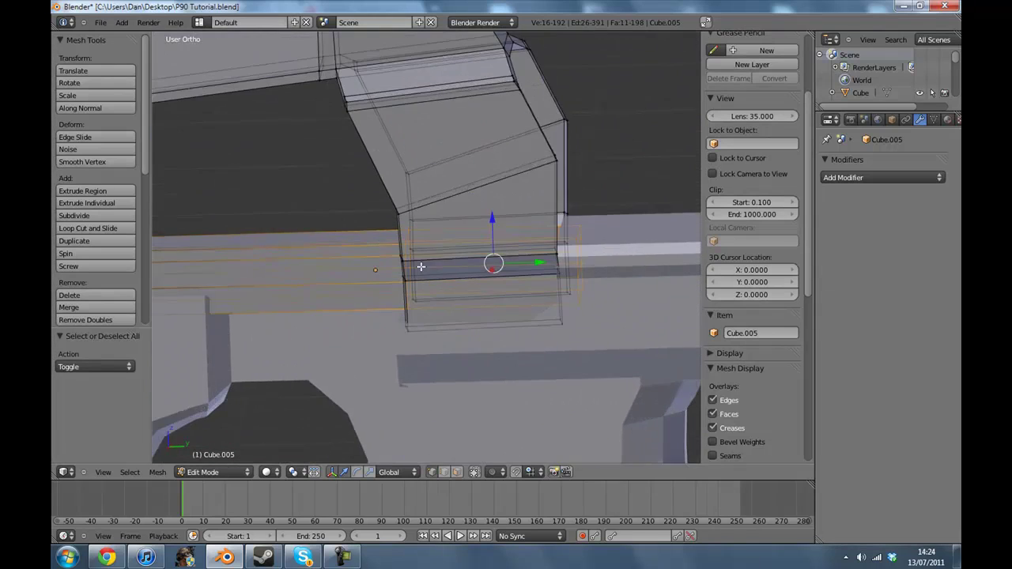
pyautogui.moveTo(419, 266); pyautogui.dragTo(557, 307, button='middle')
pyautogui.press('e')
pyautogui.rightClick(513, 307)
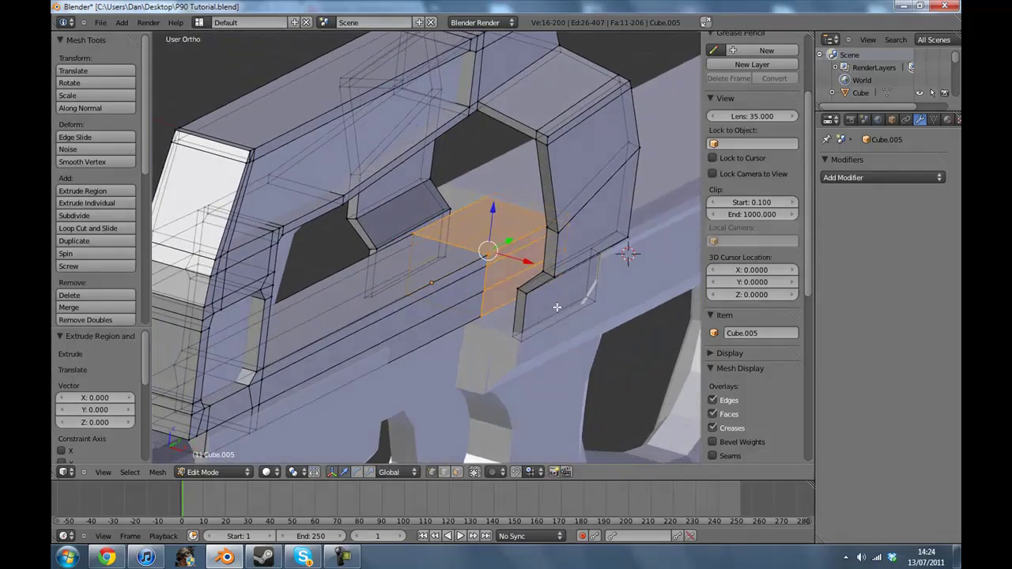
pyautogui.click(627, 362)
# Step: Select the upper vertices on both sides of the widened rear section of the bar
pyautogui.moveTo(627, 362); pyautogui.dragTo(685, 316, button='middle')
pyautogui.scroll(4, 467, 261)
pyautogui.moveTo(467, 261)
pyautogui.mouseDown(button='middle')
pyautogui.moveTo(402, 226)
pyautogui.moveTo(382, 179)
pyautogui.mouseUp(button='middle')
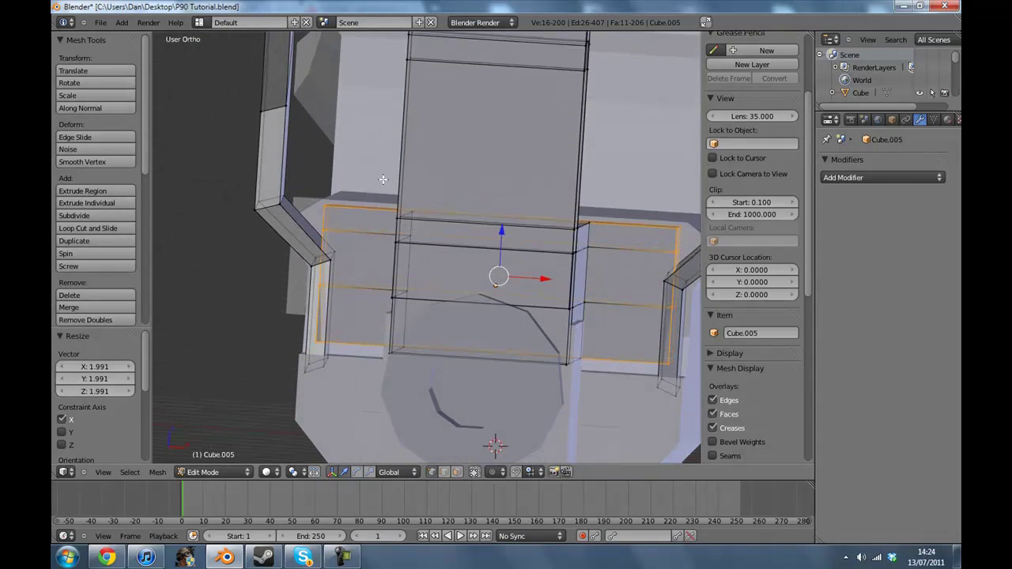
pyautogui.press('a')
pyautogui.press('c')
pyautogui.click(323, 224)
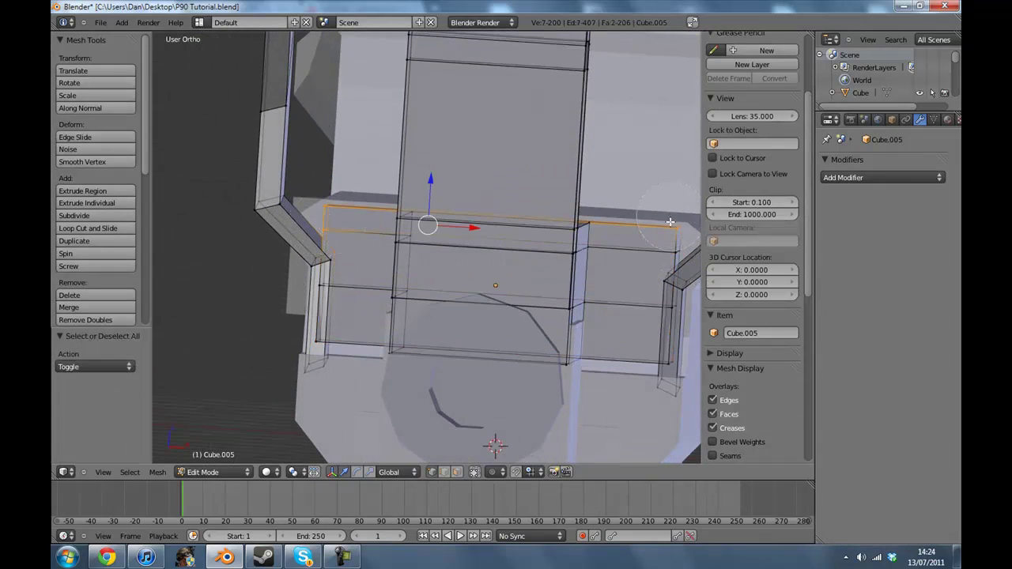
pyautogui.press('s')
pyautogui.press('x')
pyautogui.rightClick(697, 272)
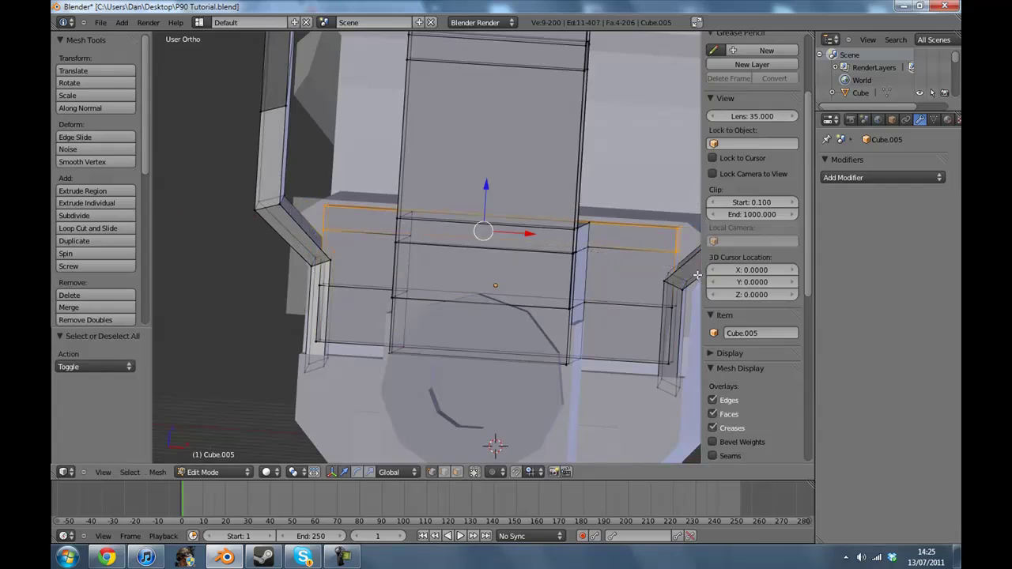
# Step: Refine the selection to the eight upper vertices and widen them by 1.284 along X to meet the shroud walls
pyautogui.moveTo(695, 272)
pyautogui.mouseDown(button='middle')
pyautogui.moveTo(341, 242)
pyautogui.moveTo(672, 312)
pyautogui.mouseUp(button='middle')
pyautogui.press('c')
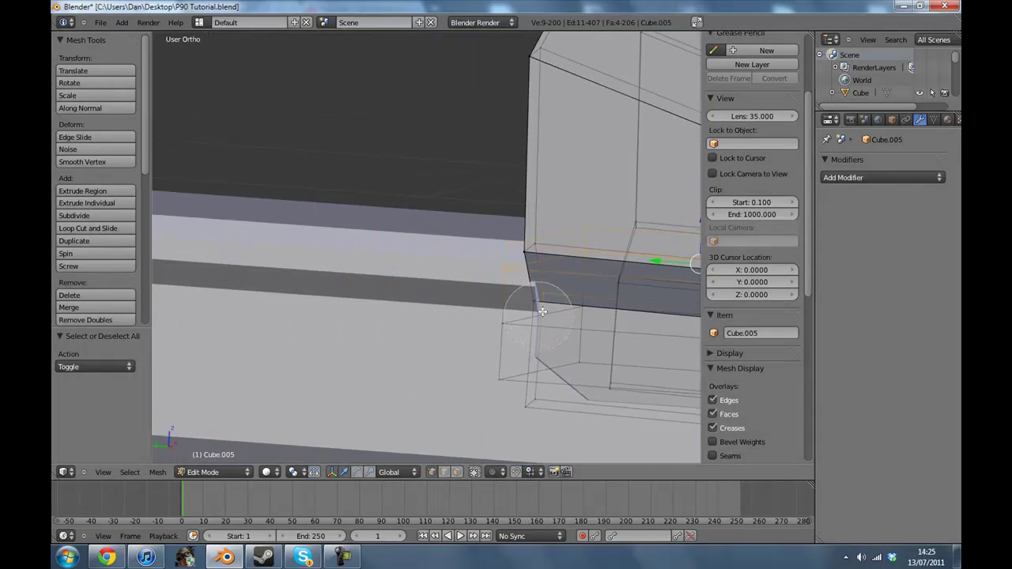
pyautogui.moveTo(517, 295); pyautogui.dragTo(585, 307, button='middle')
pyautogui.moveTo(447, 291); pyautogui.dragTo(603, 286, button='middle')
pyautogui.scroll(-3, 604, 287)
pyautogui.moveTo(482, 304); pyautogui.dragTo(509, 262, button='middle')
pyautogui.press('s')
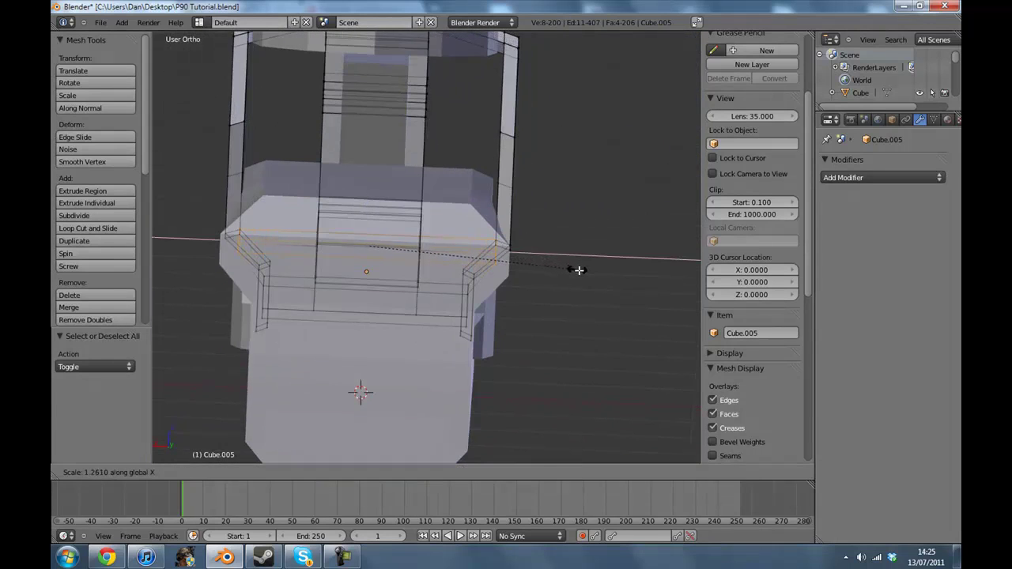
pyautogui.click(579, 271)
# Step: Select the four lower vertices of the flared upper band and scale them by 0.921 along X to follow the shroud's slope
pyautogui.scroll(4, 583, 271)
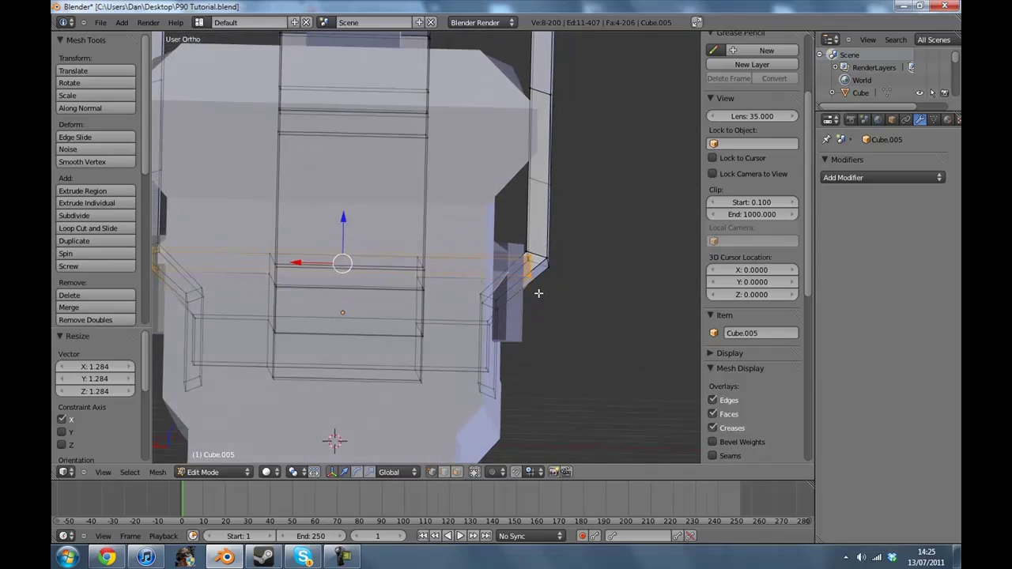
pyautogui.press('a')
pyautogui.press('c')
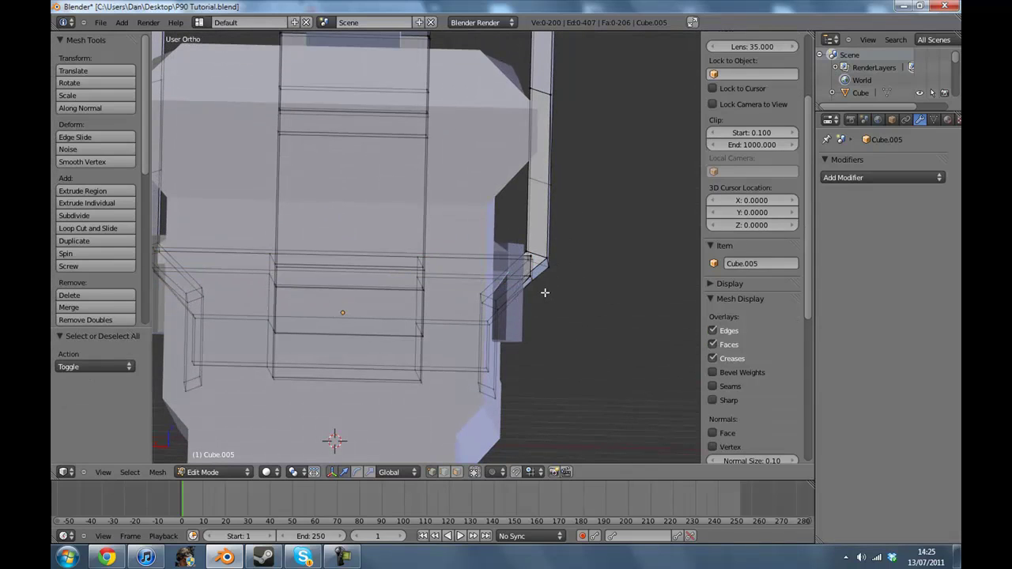
pyautogui.hotkey('ctrl', 'z')
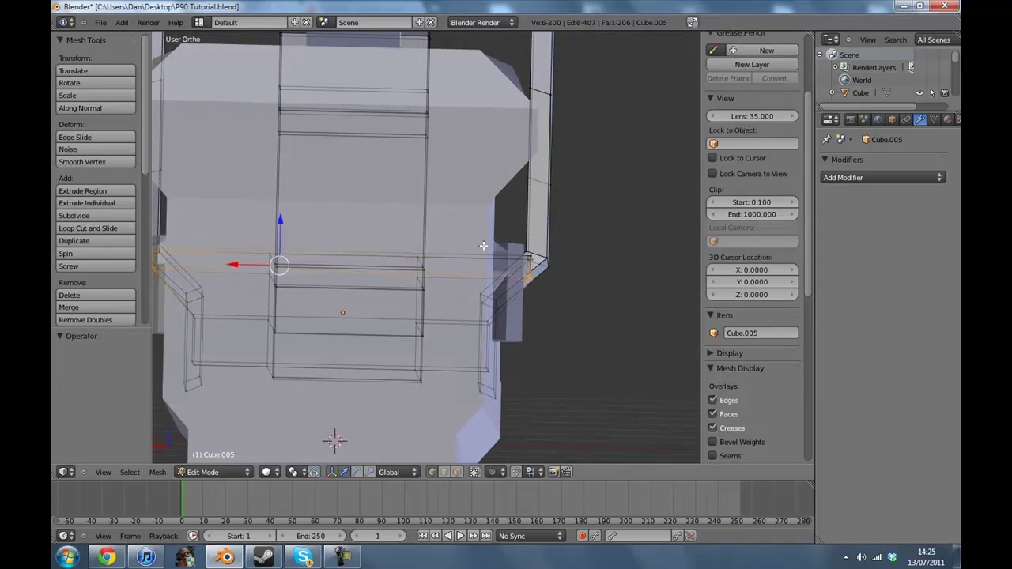
pyautogui.keyDown('shift'); pyautogui.moveTo(158, 250); pyautogui.dragTo(615, 329, button='middle'); pyautogui.keyUp('shift')
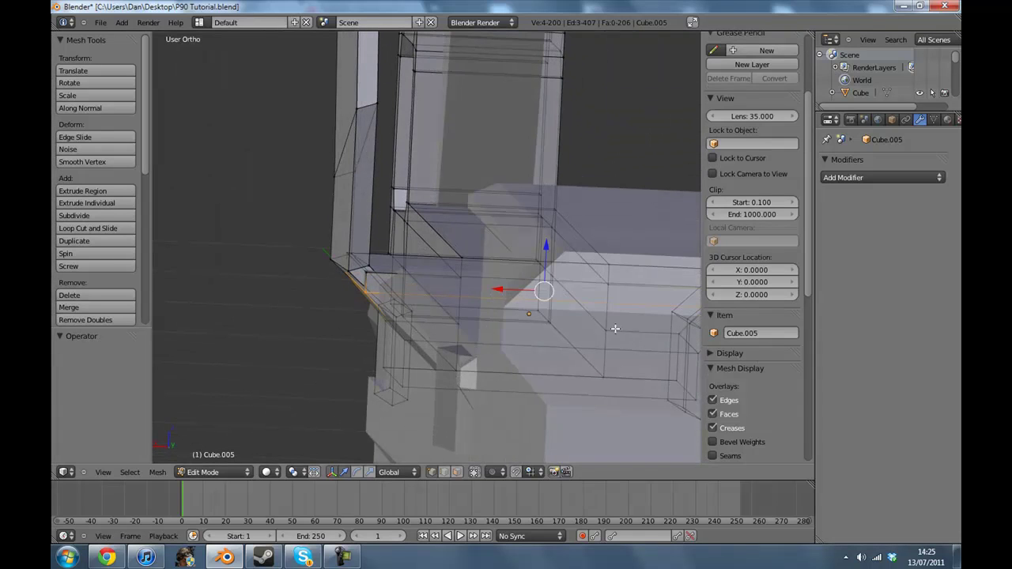
pyautogui.press('s')
pyautogui.press('x')
pyautogui.click(661, 279)
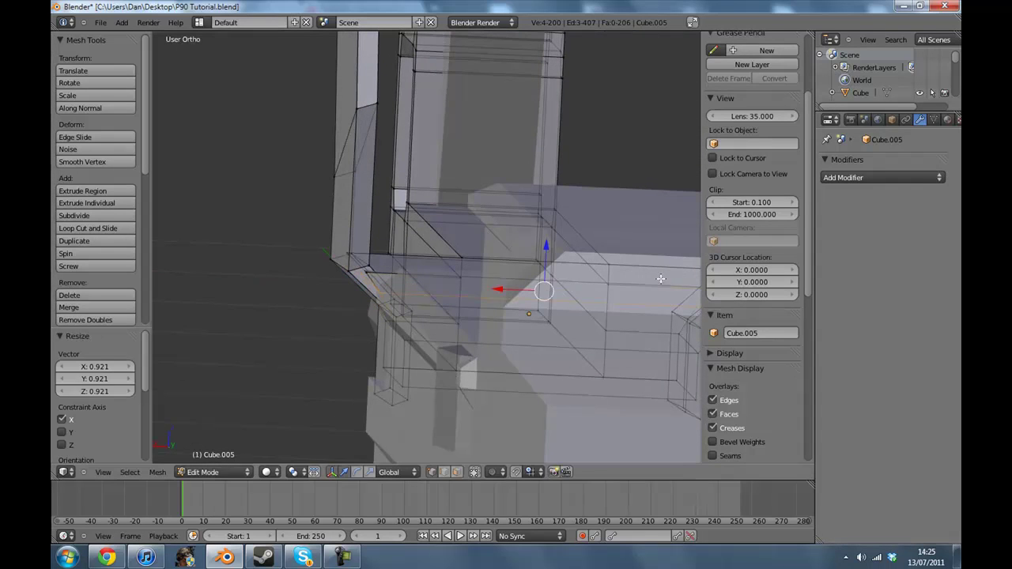